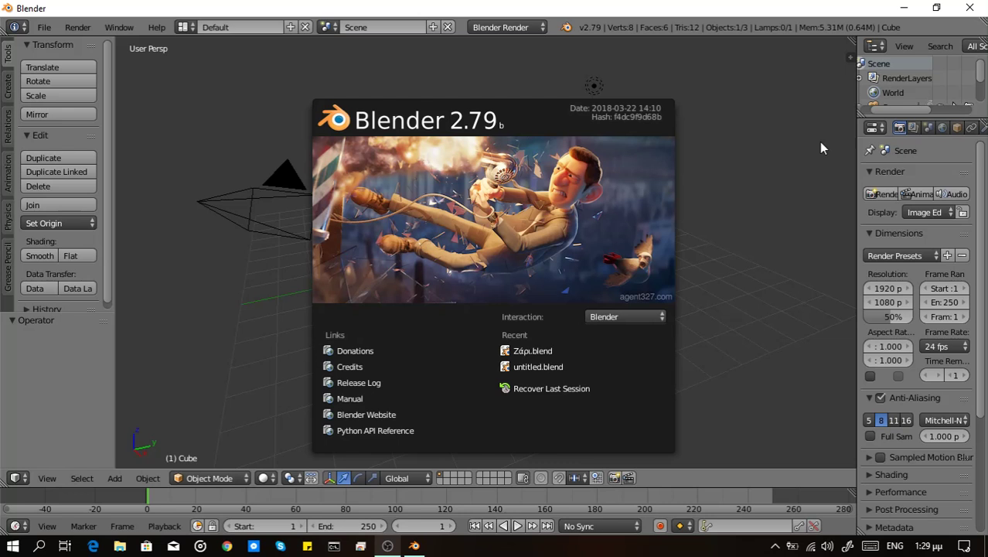
Dismiss the startup splash to reveal the default cube, camera and lamp
left_click(716, 298)
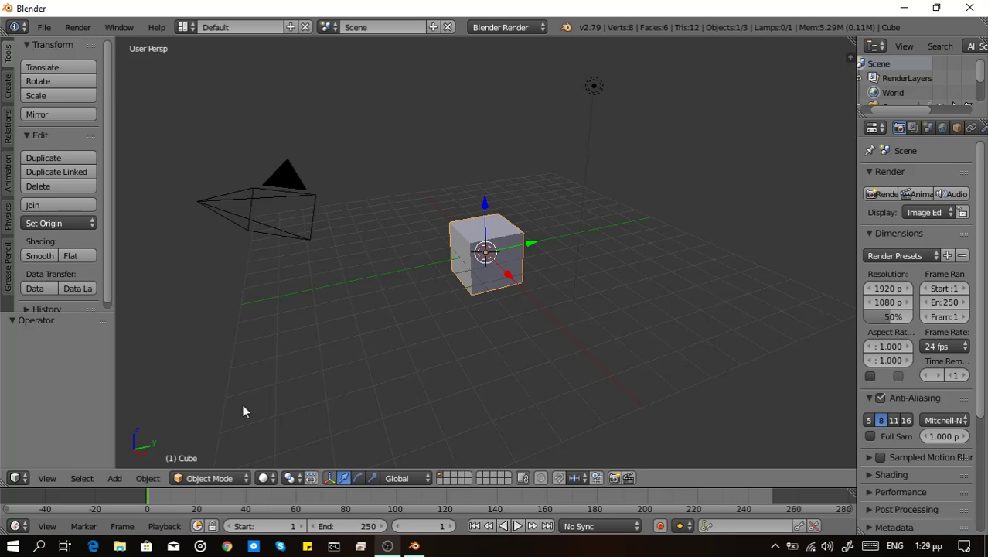
Enter Edit Mode, subdivide the cube with 4 cuts, and switch to face select mode
left_click(226, 480)
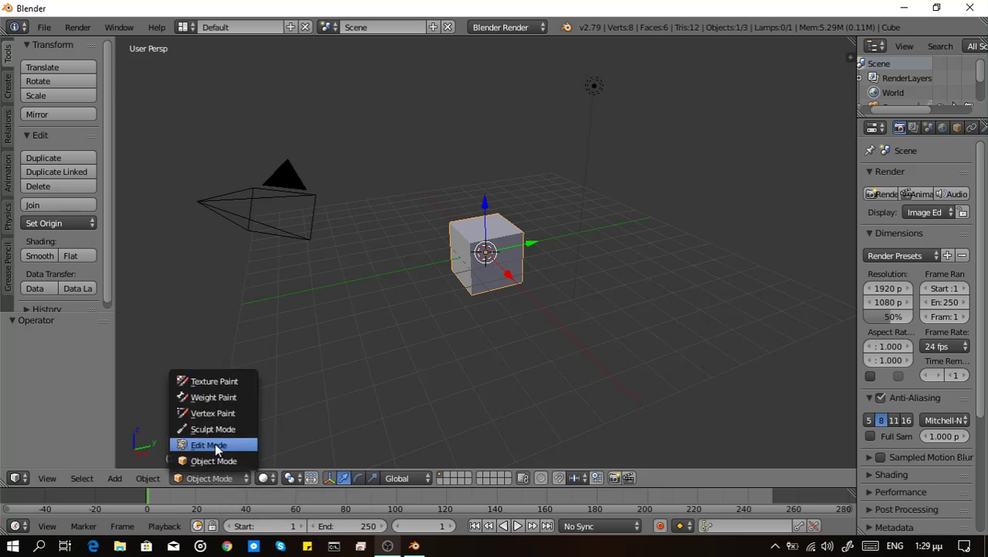
left_click(210, 445)
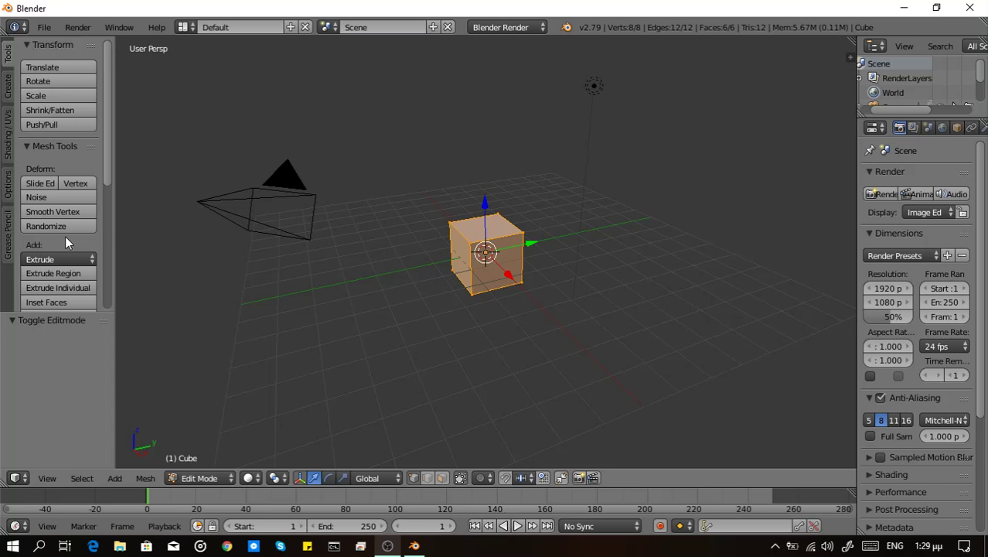
scroll(65, 245, "down", 2)
scroll(65, 244, "down", 1)
left_click(85, 244)
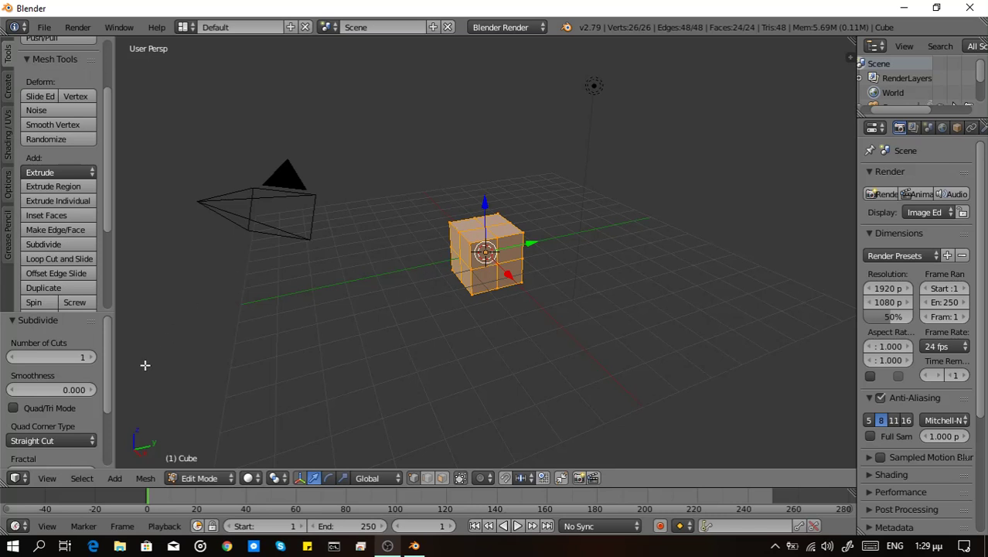
left_click(89, 359)
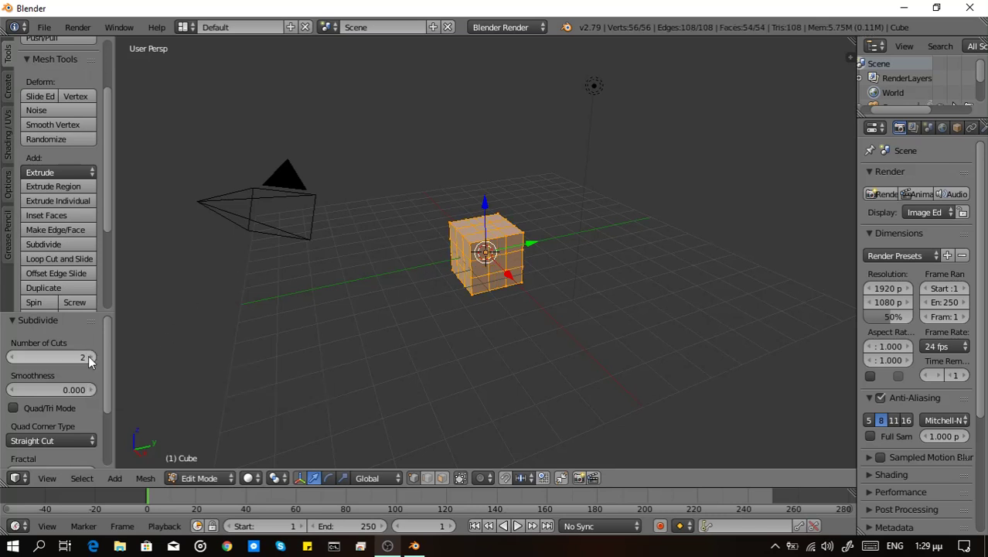
left_click(89, 359)
left_click(88, 358)
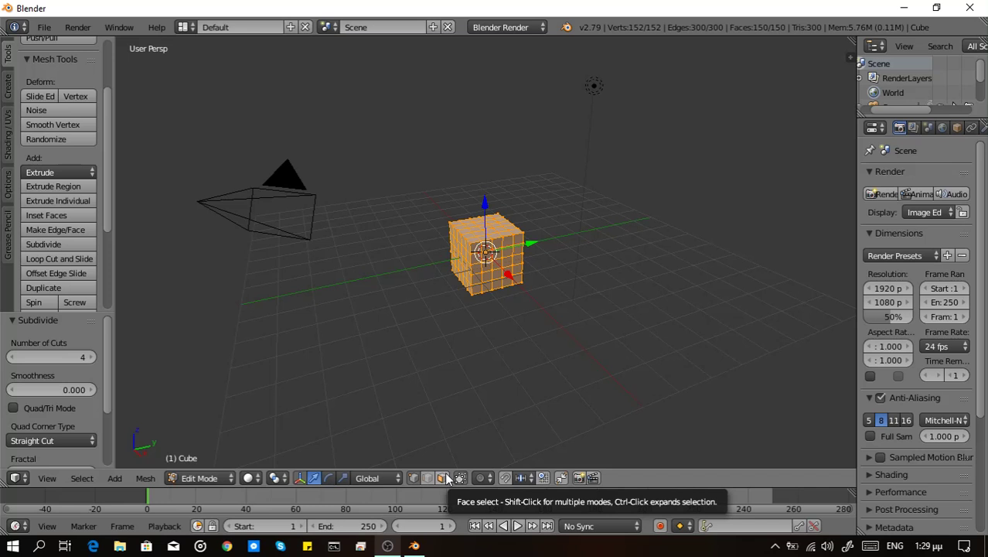
left_click(446, 478)
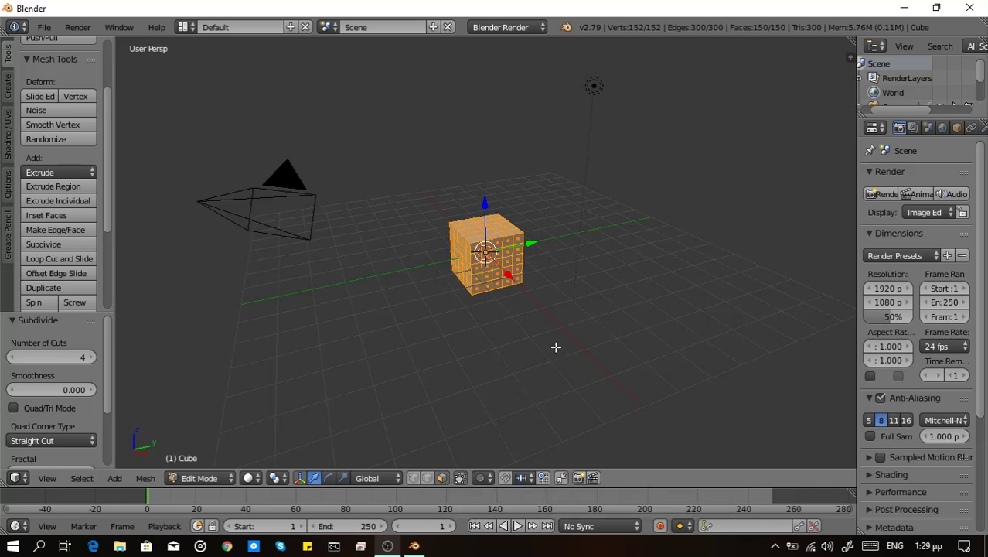
Deselect everything and pick the first three pip faces on the cube's left side
key("a")
scroll(556, 346, "up", 2)
mouse_move(556, 347)
middle_mouse_down()
mouse_move(574, 249)
mouse_move(505, 267)
mouse_move(283, 272)
middle_mouse_up()
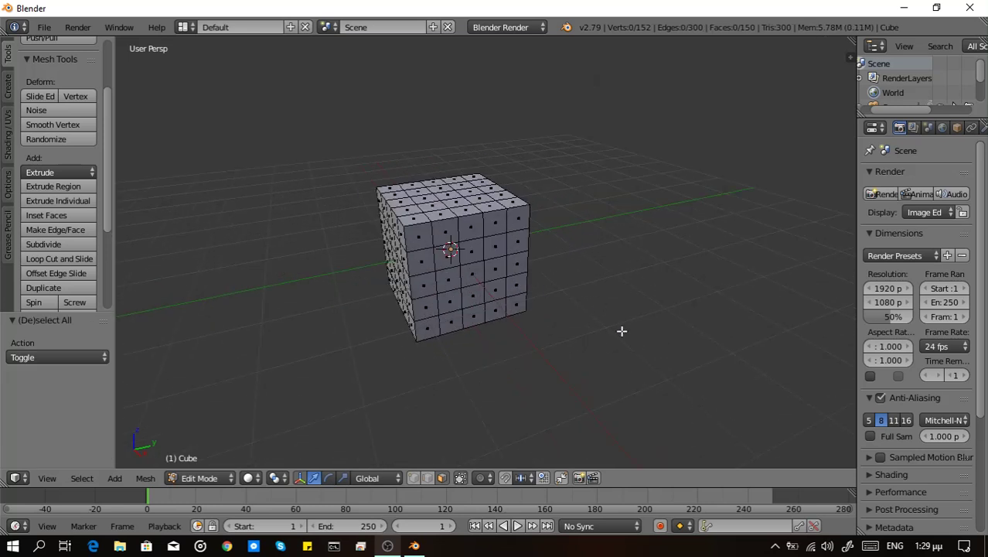
scroll(622, 331, "up", 2)
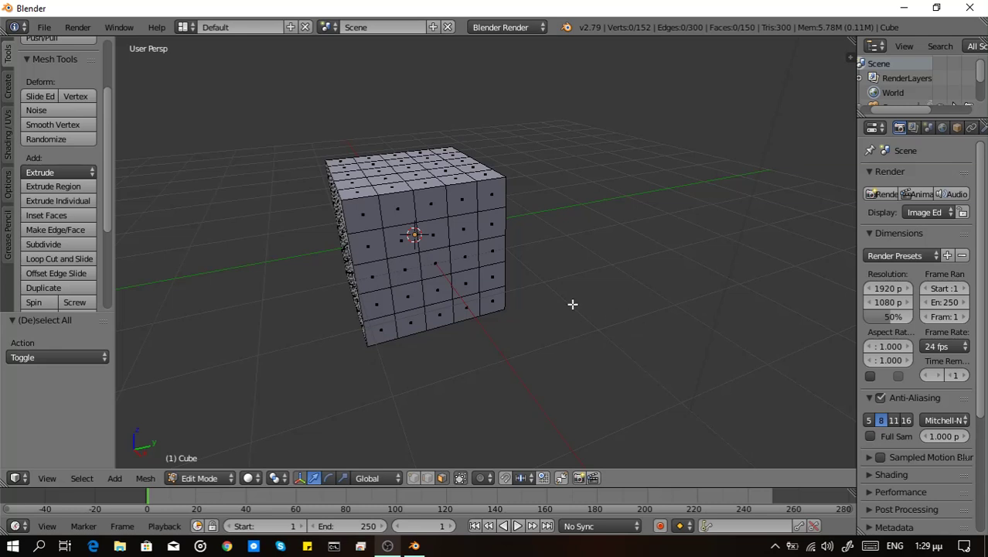
right_click(437, 263)
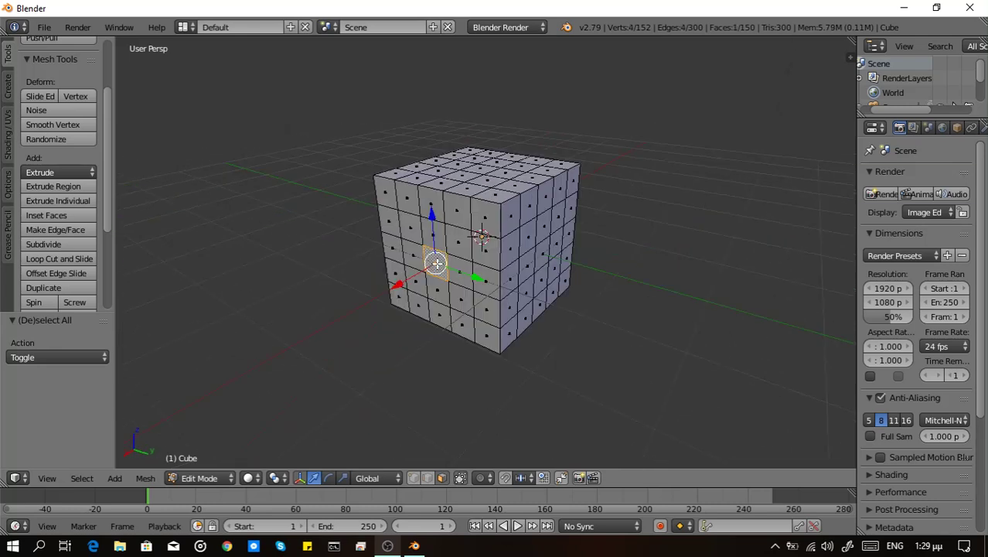
middle_click_drag(437, 263, 437, 262)
right_click(517, 265, "shift")
right_click(572, 308, "shift")
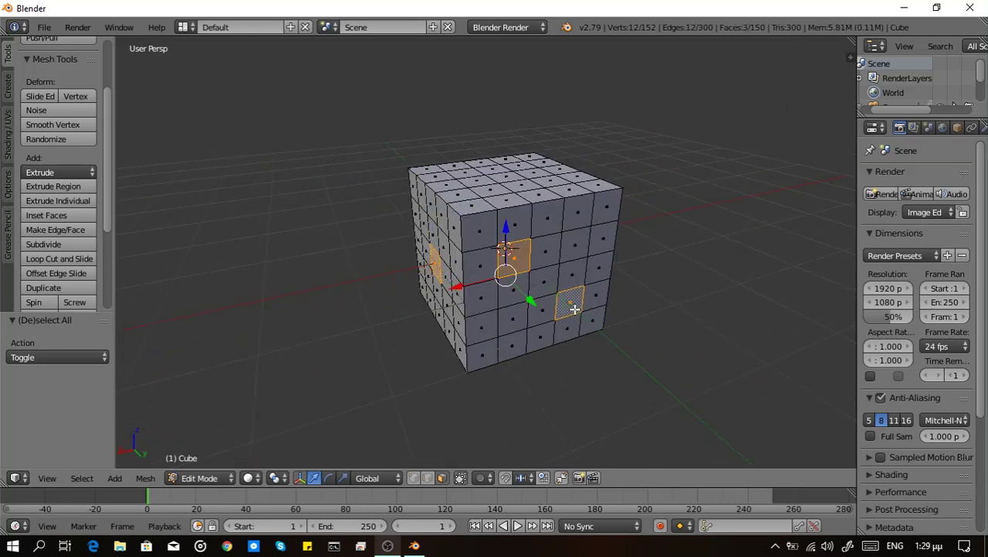
Add seven more pip faces on the front, completing the four-pip pattern
middle_click_drag(572, 308, 574, 309)
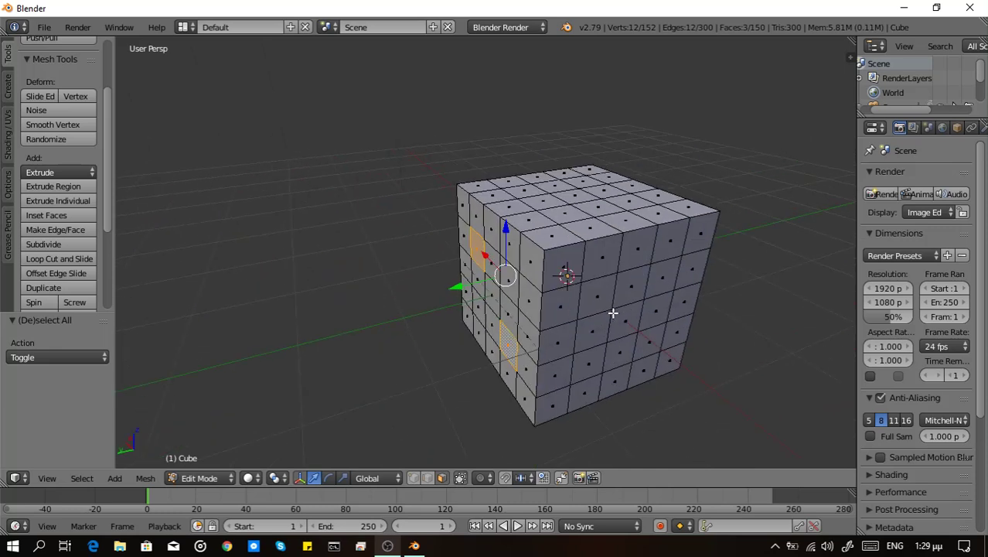
right_click(593, 300, "shift")
right_click(635, 325, "shift")
right_click(648, 340, "shift")
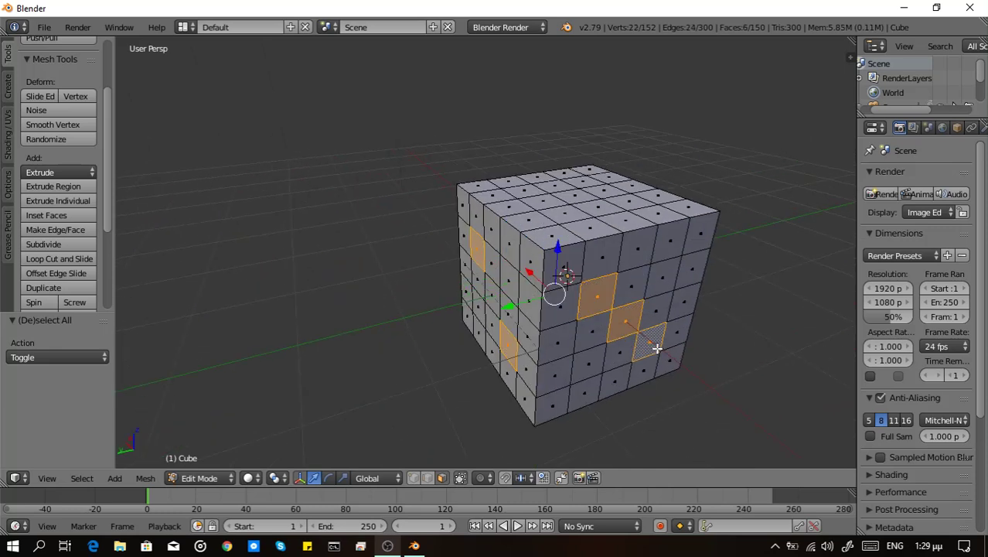
middle_click_drag(648, 340, 660, 363)
right_click(590, 308, "shift")
right_click(691, 299, "shift")
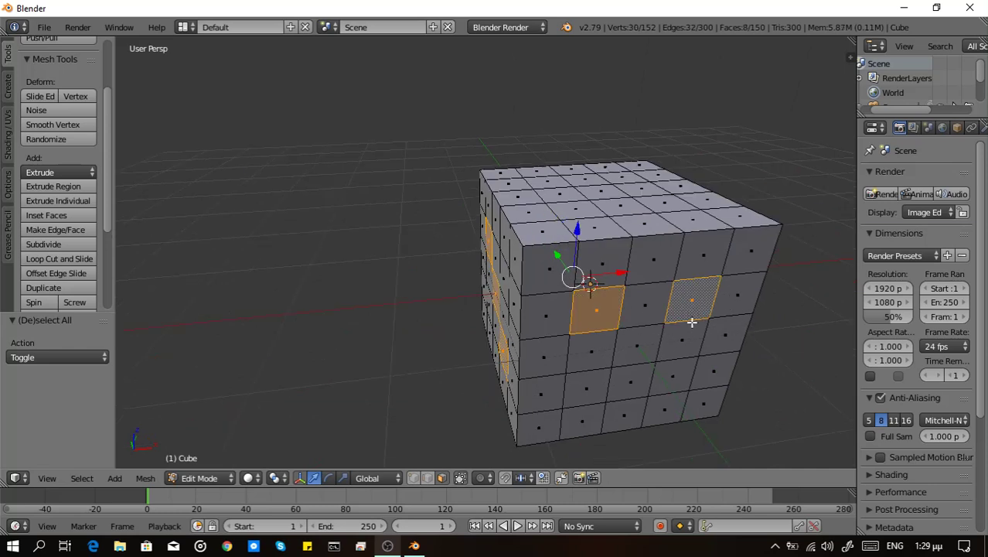
right_click(659, 372, "shift")
right_click(581, 379, "shift")
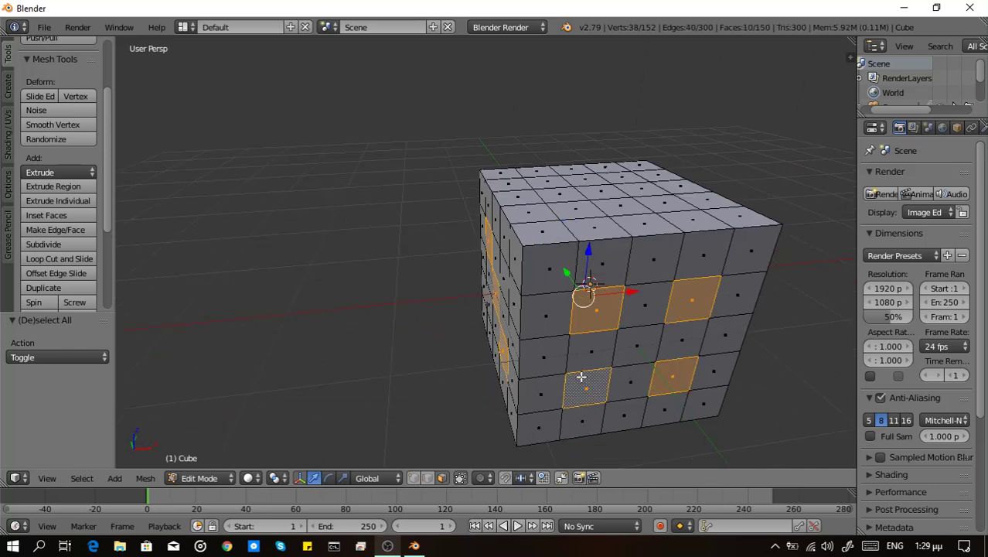
Add the faces of the five-pip pattern, including its centre face
middle_click_drag(581, 379, 583, 377)
right_click(585, 229, "shift")
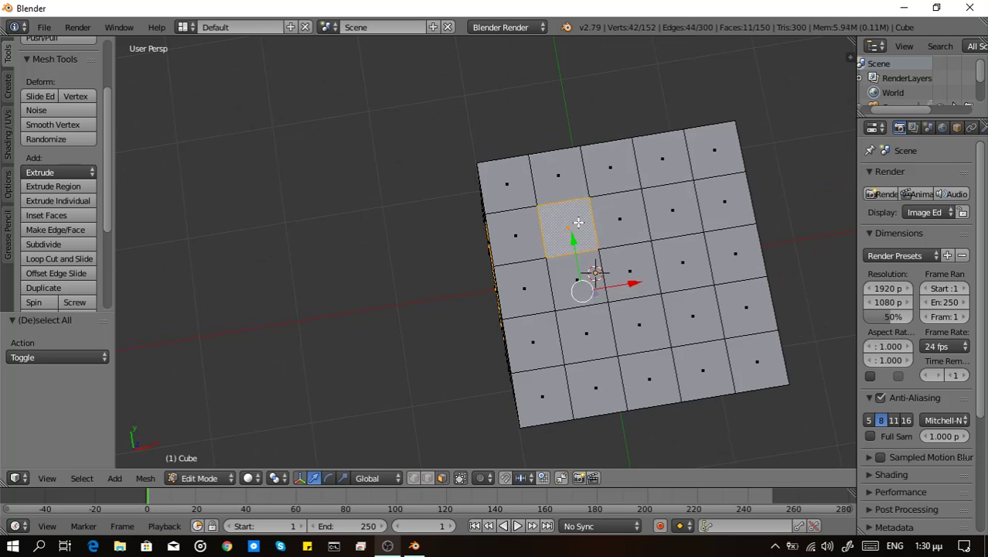
right_click(680, 210, "shift")
right_click(684, 314, "shift")
right_click(565, 332, "shift")
left_click(566, 332)
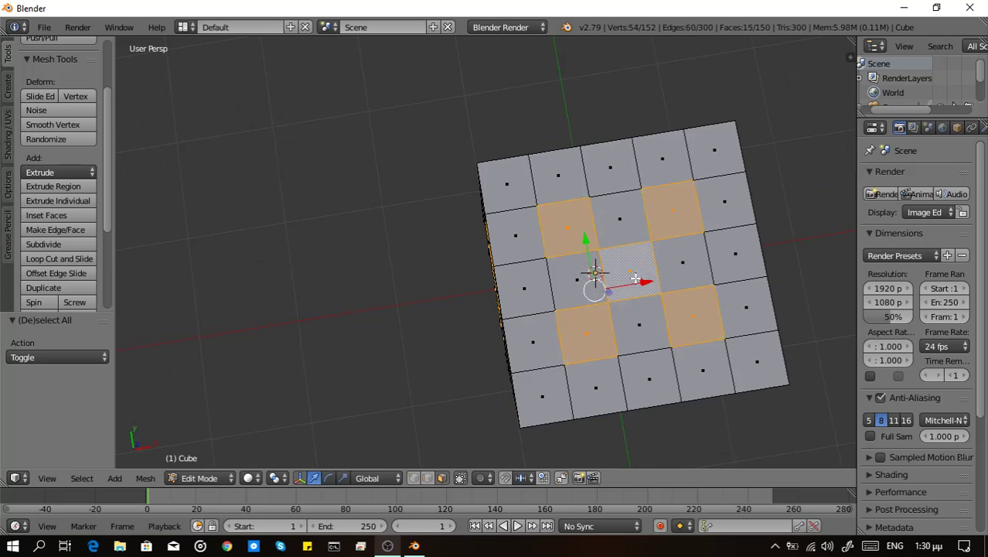
Add the six faces of the six-pip pattern from a low viewing angle
middle_click_drag(565, 332, 637, 277)
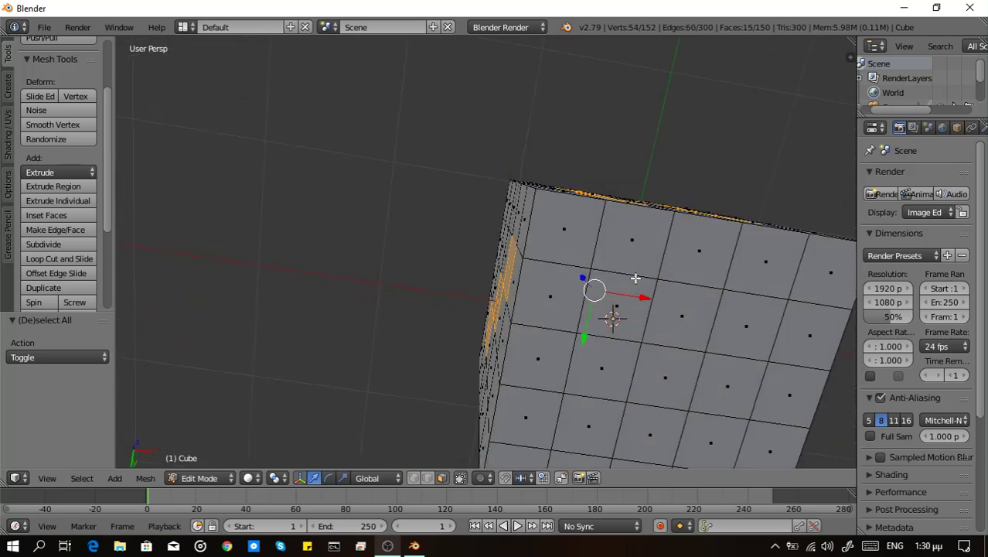
right_click(619, 308, "shift")
right_click(611, 369, "shift")
right_click(590, 423, "shift")
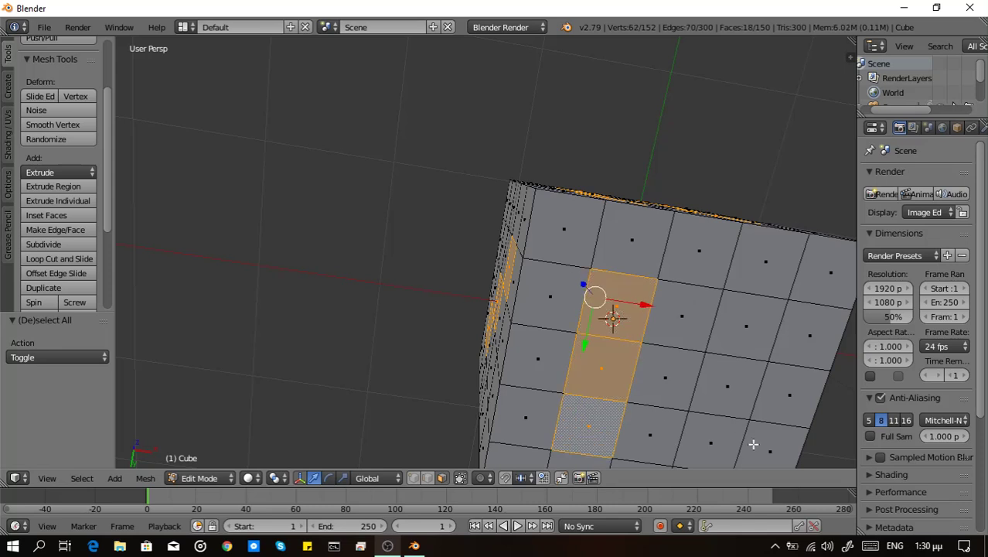
right_click(711, 431, "shift")
right_click(733, 387, "shift")
right_click(744, 313, "shift")
Orbit around the die with the numpad to inspect the selected faces on every side
key("KP_8")
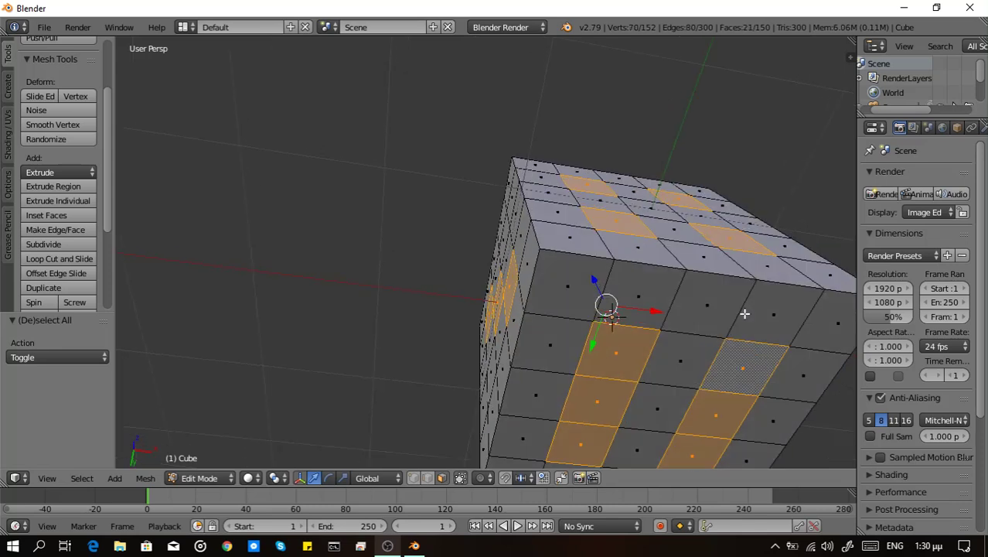
key("KP_6")
key("KP_6")
key("KP_6")
key("KP_6")
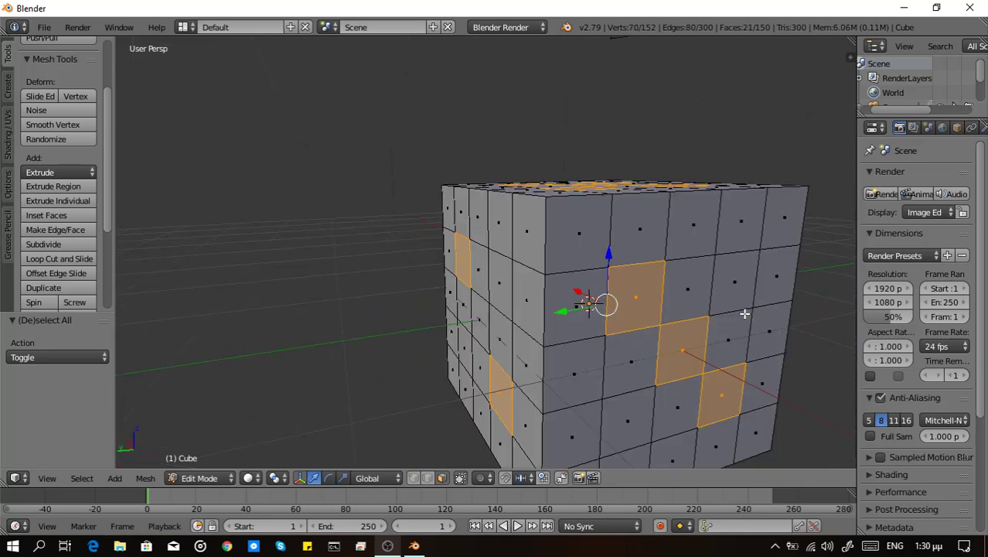
key("KP_6")
key("KP_6")
key("KP_6")
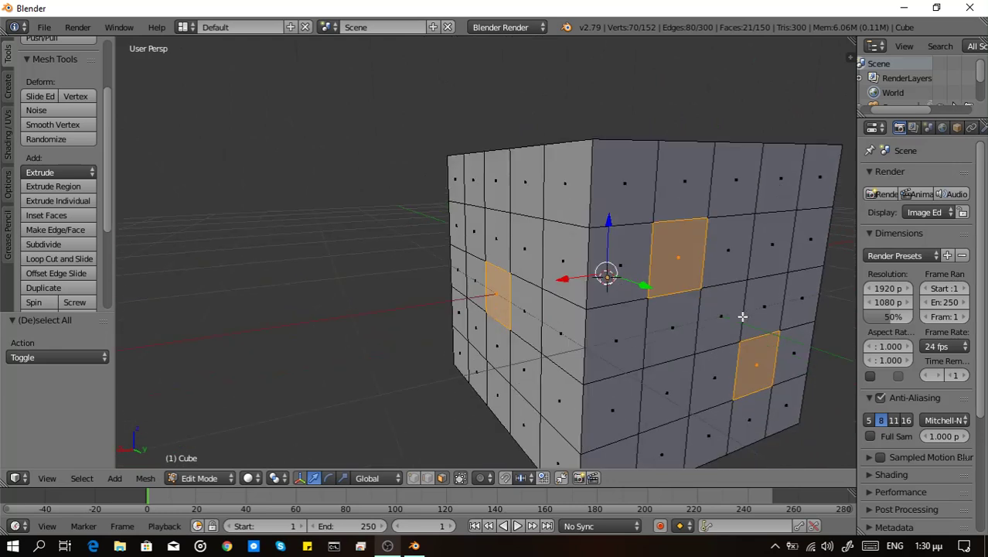
key("KP_6")
scroll(755, 301, "down", 3)
scroll(814, 305, "up", 2)
key("KP_8")
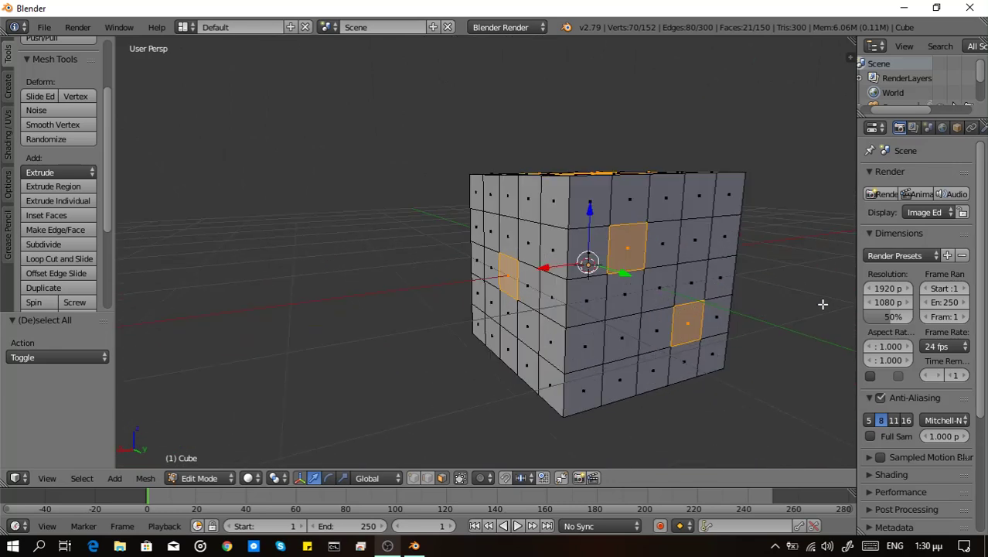
key("KP_6")
key("KP_6")
key("KP_6")
key("KP_6")
key("KP_6")
key("KP_6")
key("KP_6")
key("KP_6")
key("KP_6")
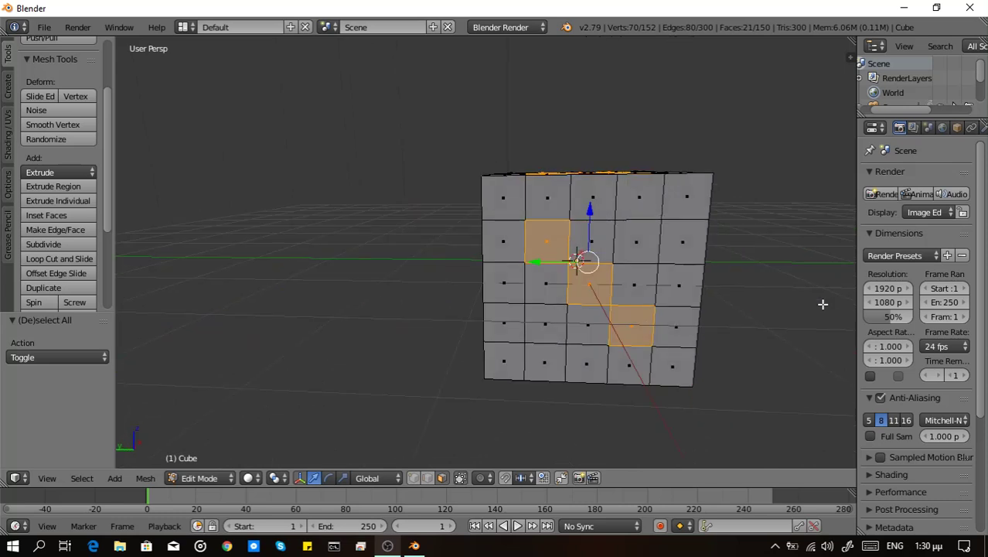
key("KP_6")
key("KP_6")
key("KP_6")
key("KP_6")
key("KP_6")
key("KP_6")
key("KP_6")
key("KP_6")
key("KP_6")
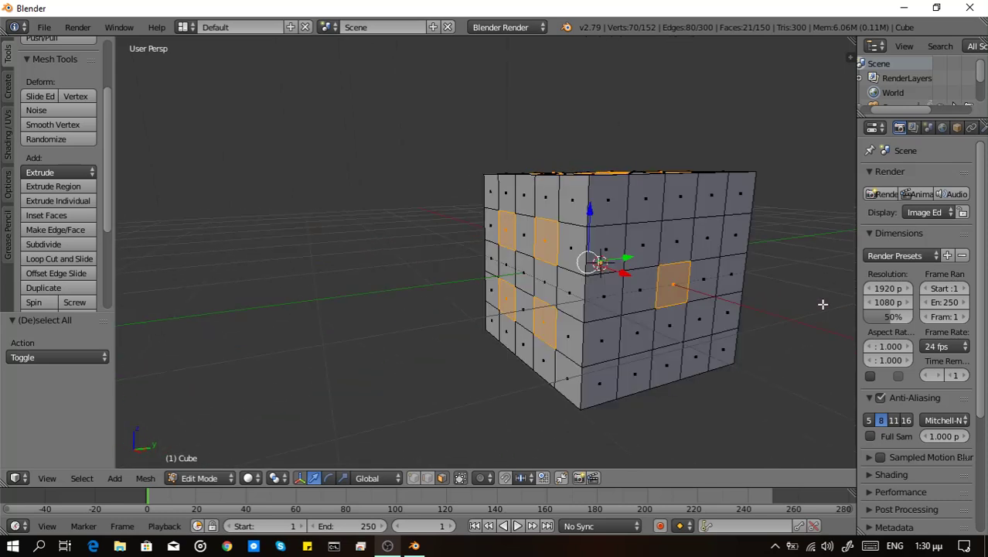
key("KP_2")
key("KP_2")
key("KP_8")
key("KP_8")
key("KP_8")
key("KP_8")
key("KP_8")
key("KP_8")
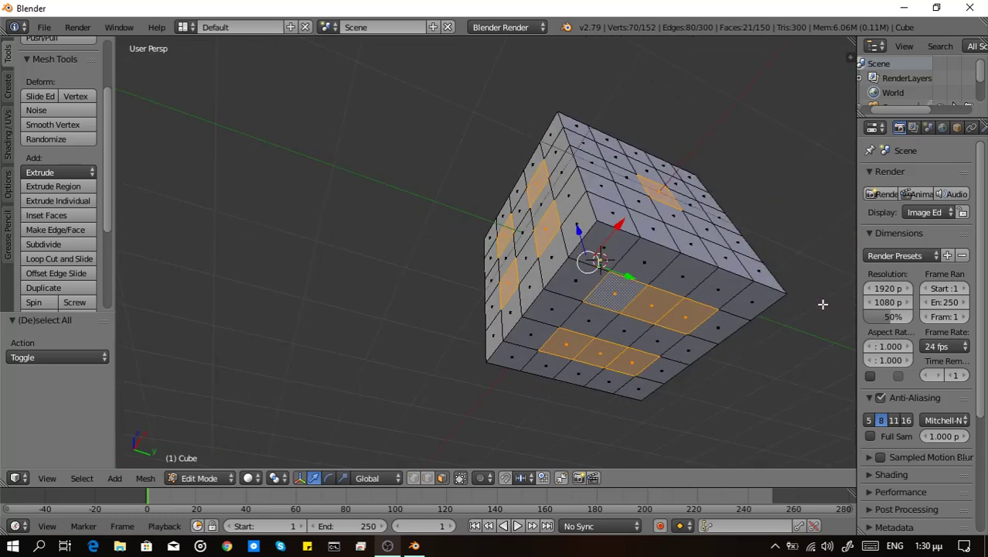
key("KP_2")
key("KP_2")
key("KP_6")
key("KP_6")
key("KP_2")
key("KP_2")
key("KP_2")
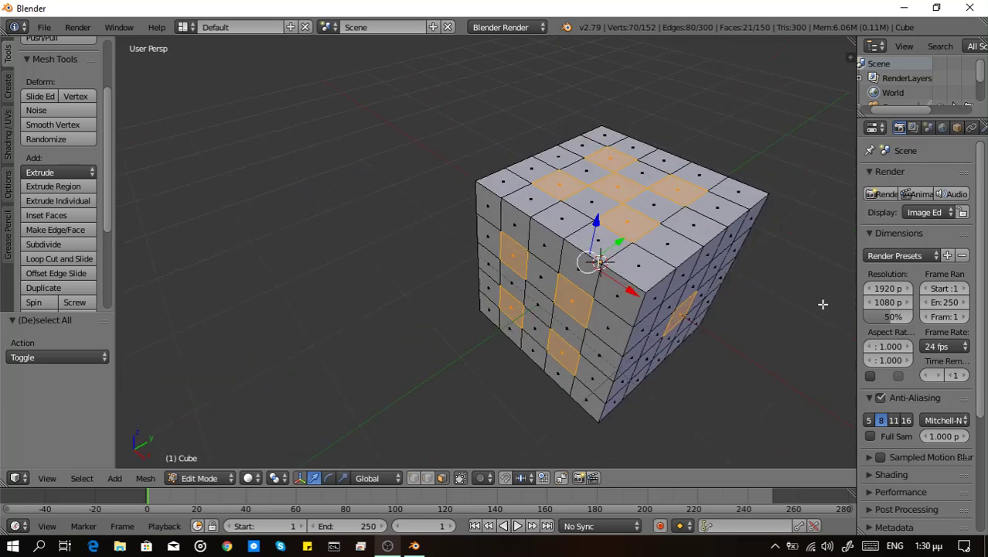
key("KP_6")
key("KP_6")
key("KP_6")
key("KP_6")
key("KP_6")
key("KP_6")
key("KP_6")
key("KP_6")
key("KP_6")
key("KP_6")
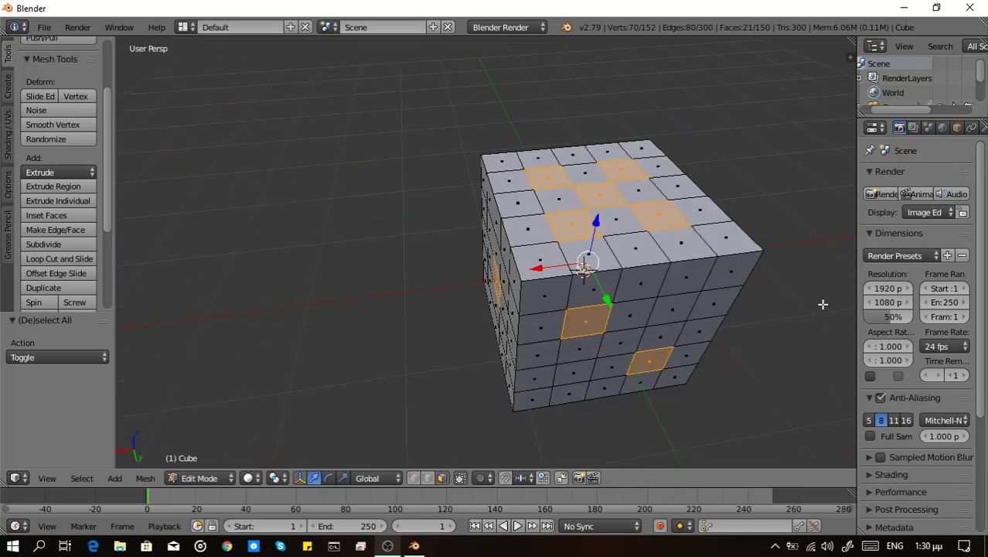
key("KP_2")
key("KP_6")
key("KP_8")
key("KP_8")
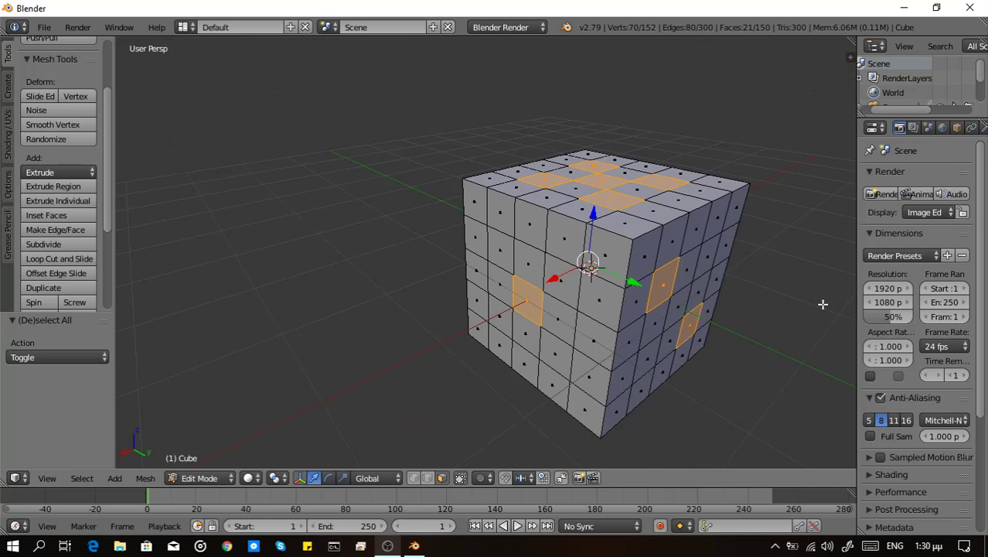
key("KP_2")
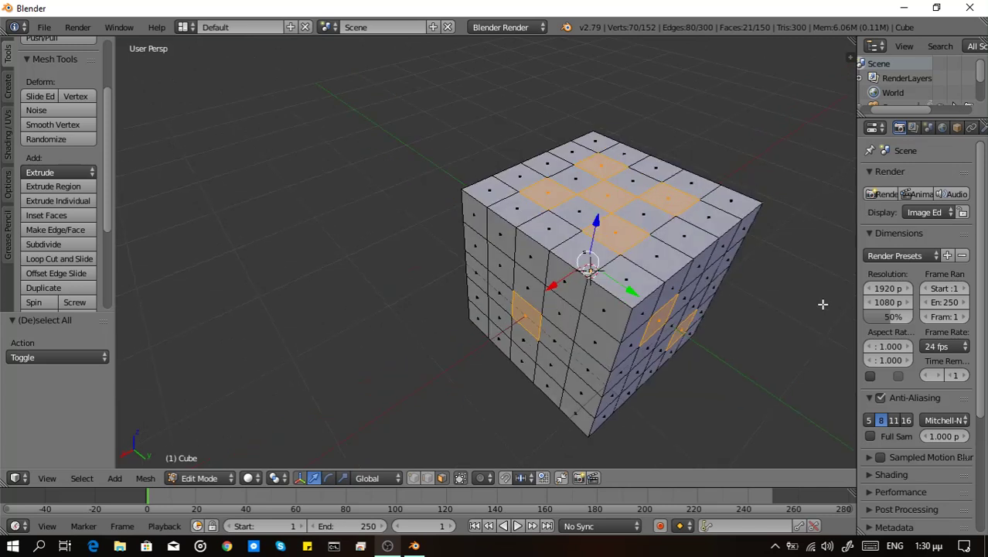
Deselect four surplus faces: the top centre, one front face, and two row middles
right_click(611, 198, "shift")
key("KP_6")
key("KP_6")
key("KP_6")
key("KP_6")
key("KP_6")
key("KP_6")
key("KP_6")
key("KP_6")
key("KP_6")
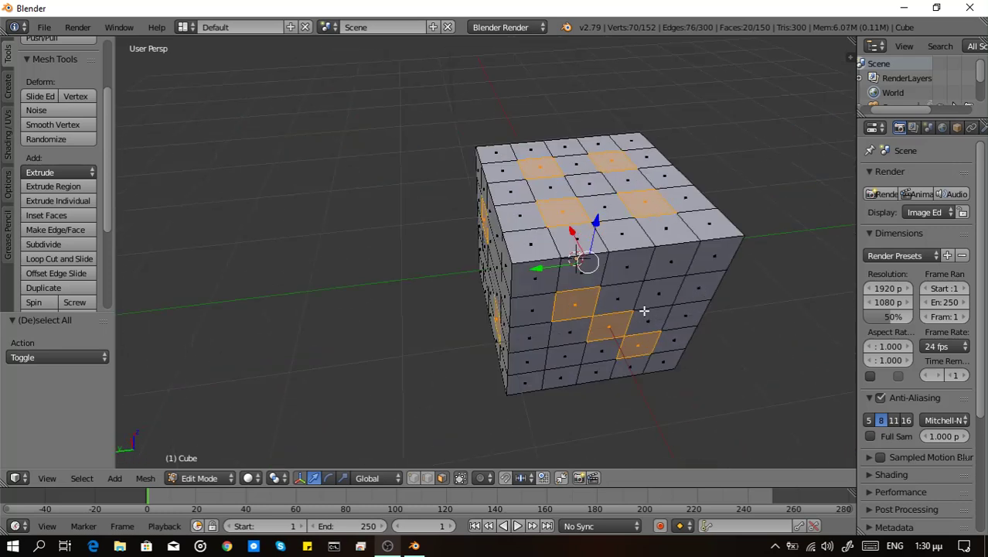
right_click(620, 323, "shift")
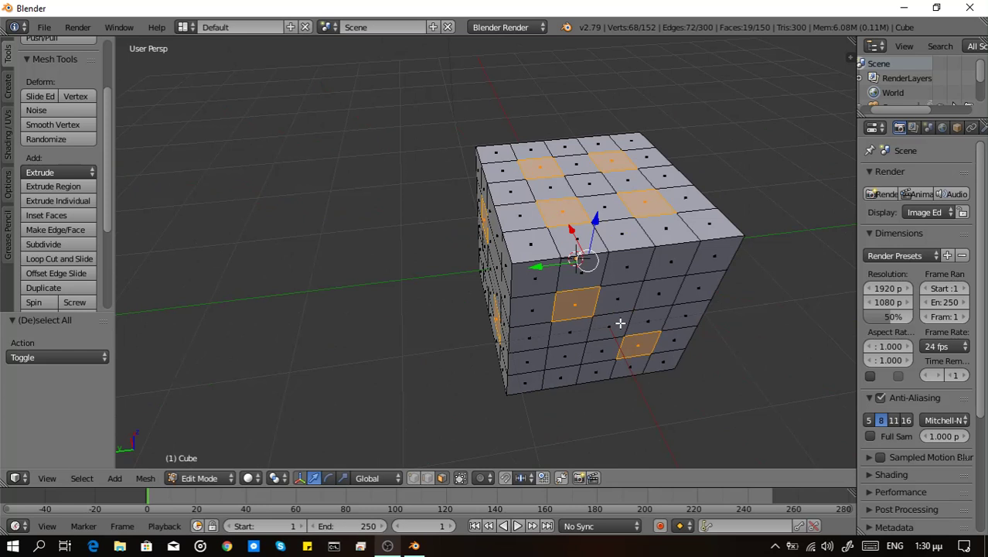
key("KP_8")
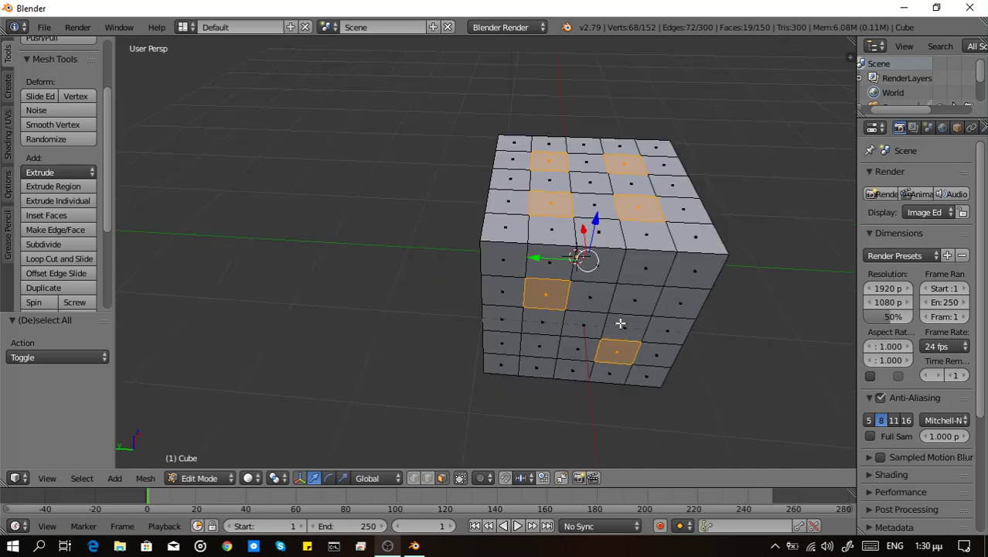
key("KP_8")
key("KP_8")
key("KP_8")
key("KP_8")
key("KP_8")
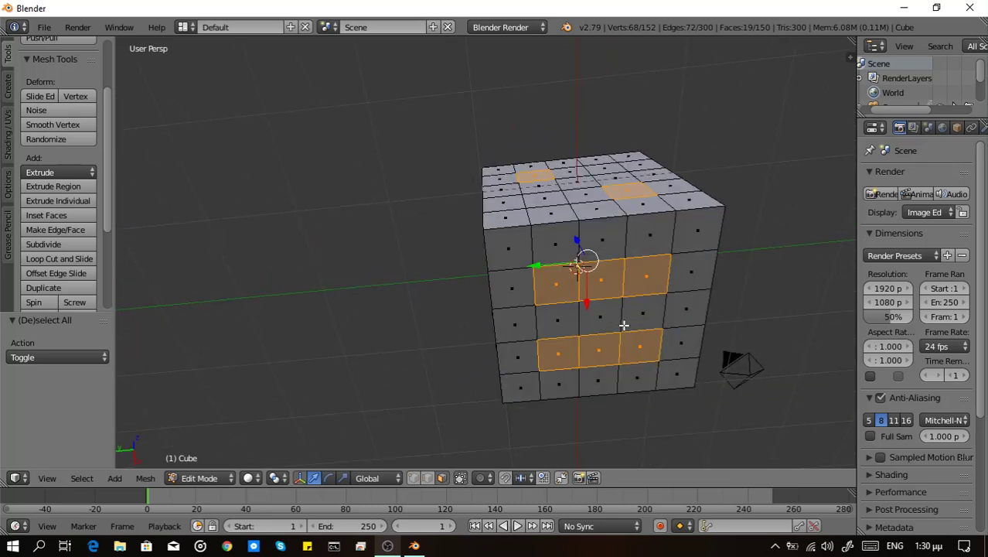
right_click(611, 298, "shift")
right_click(601, 362, "shift")
key("KP_8")
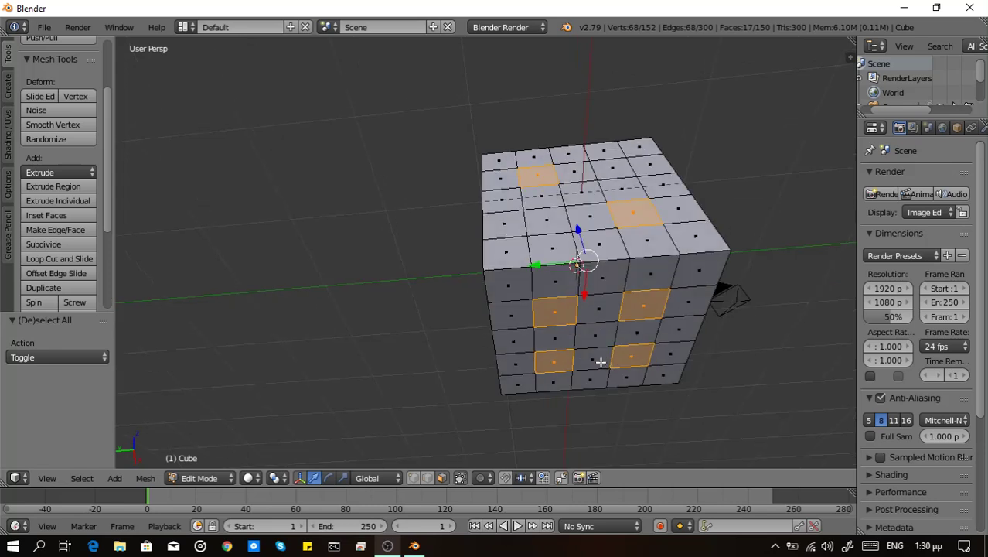
key("KP_8")
key("KP_8")
key("KP_2")
key("KP_2")
key("KP_4")
key("KP_4")
key("KP_4")
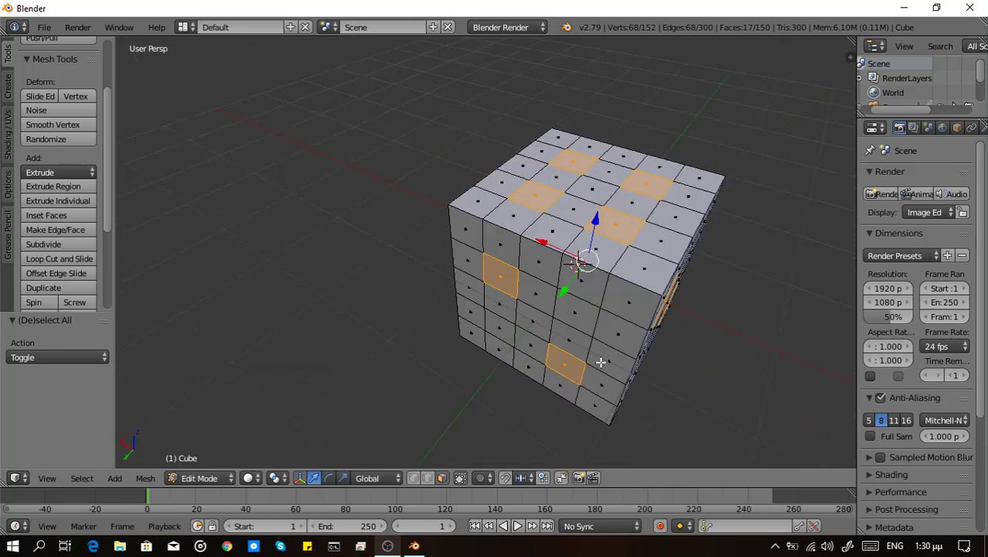
key("KP_4")
key("KP_4")
key("KP_4")
key("KP_2")
key("KP_2")
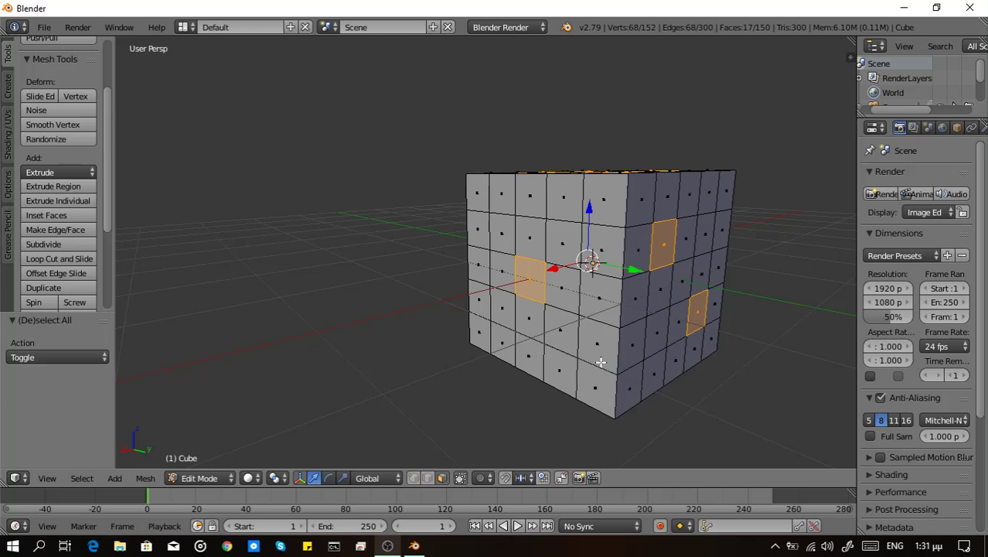
Extrude the pip faces in place and set the pivot point to Individual Origins
key("e")
right_click(601, 362)
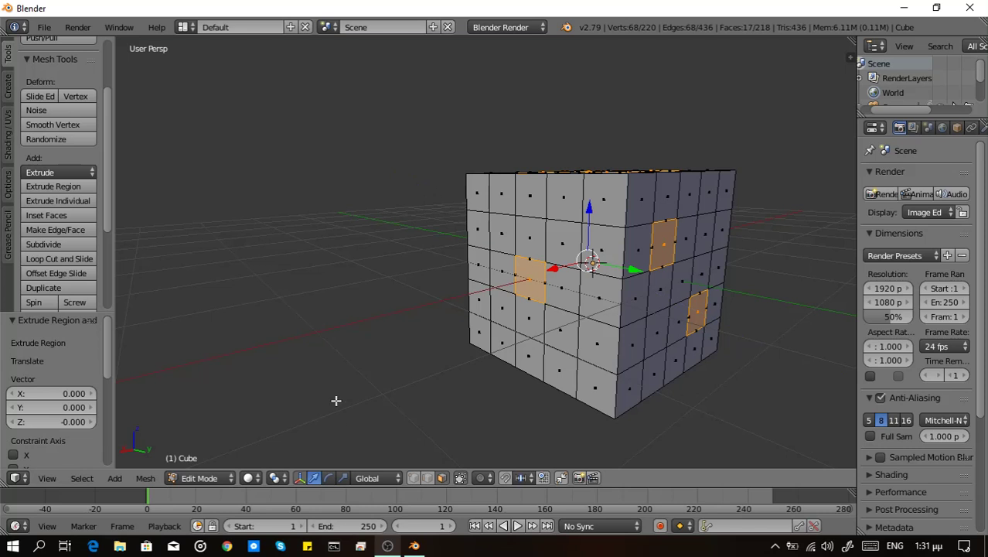
left_click(280, 478)
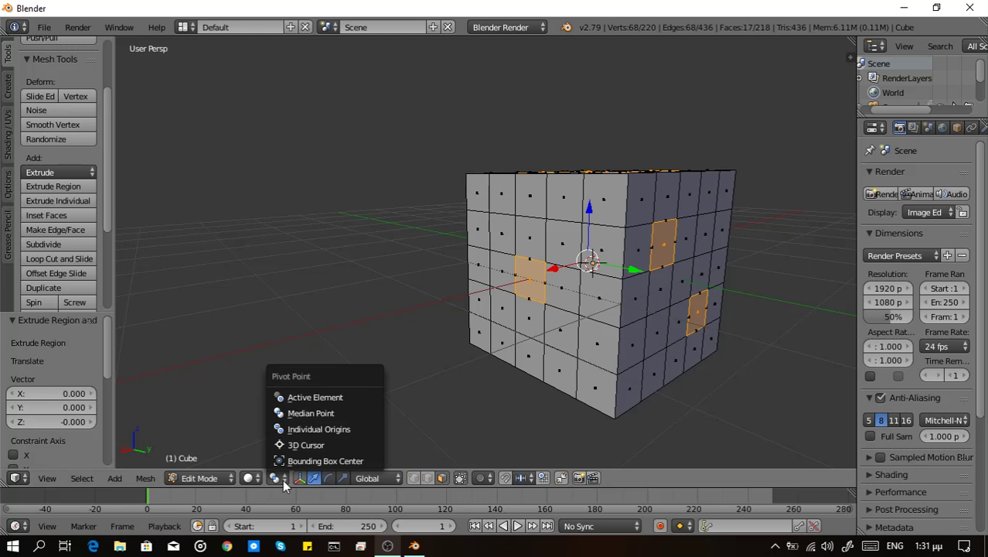
left_click(301, 429)
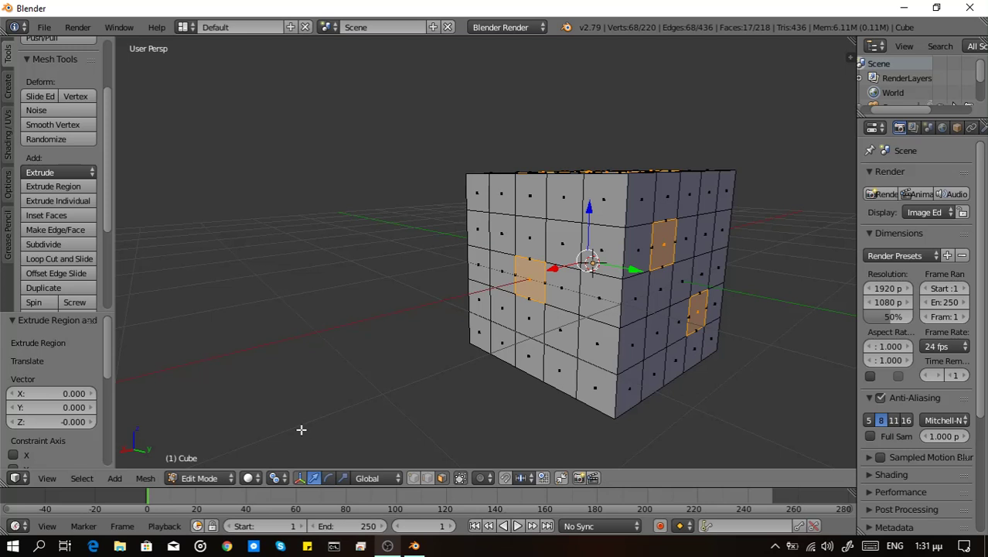
Scale the extruded pip faces down to 0.8 and orbit to check the insets
key("s")
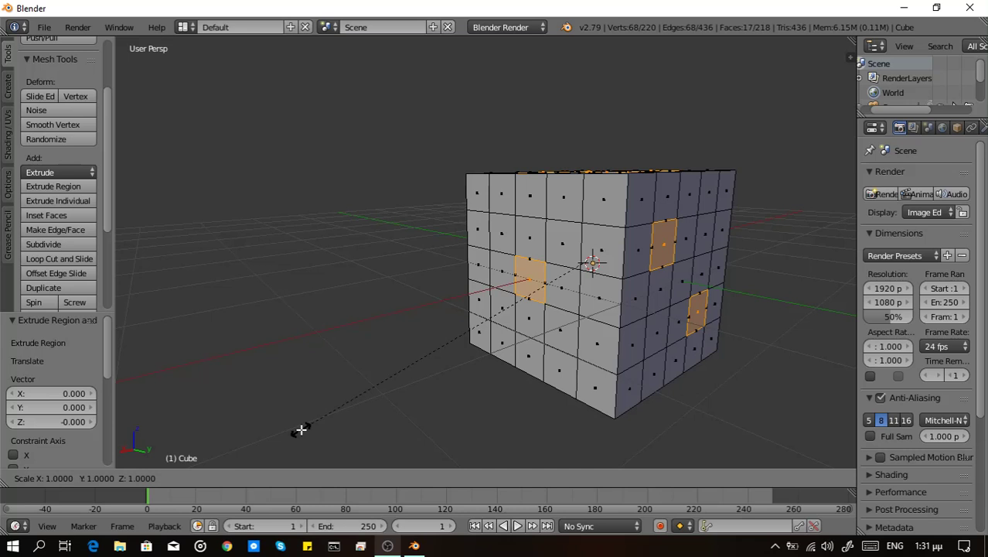
type(".8")
key("Return")
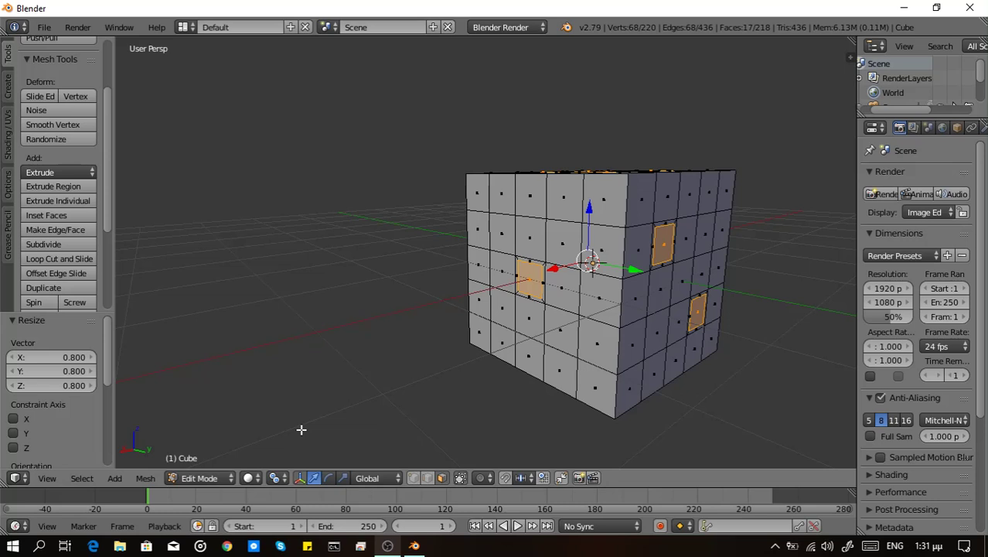
key("KP_8")
key("KP_2")
key("KP_2")
key("KP_6")
key("KP_6")
key("KP_6")
key("KP_6")
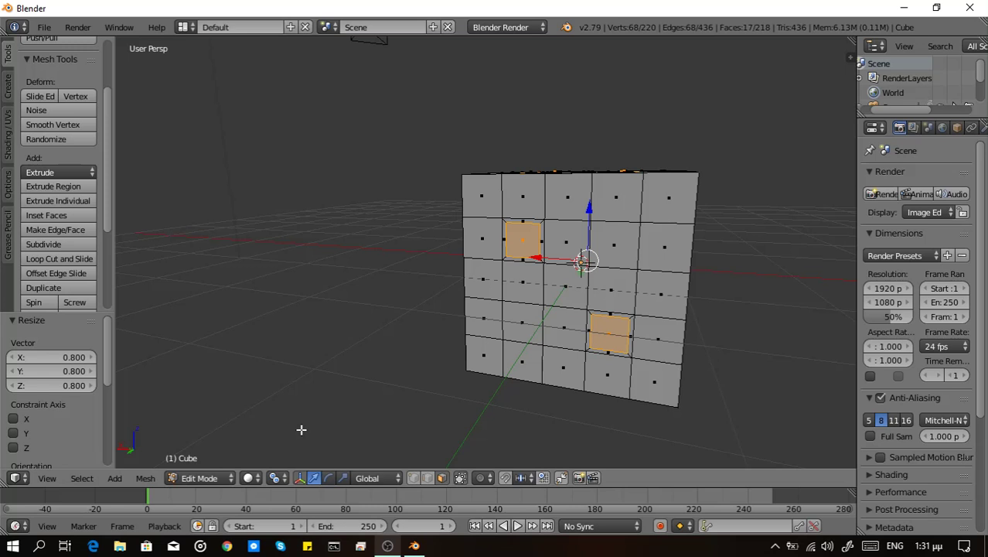
key("KP_4")
key("KP_4")
key("KP_4")
key("KP_4")
key("KP_4")
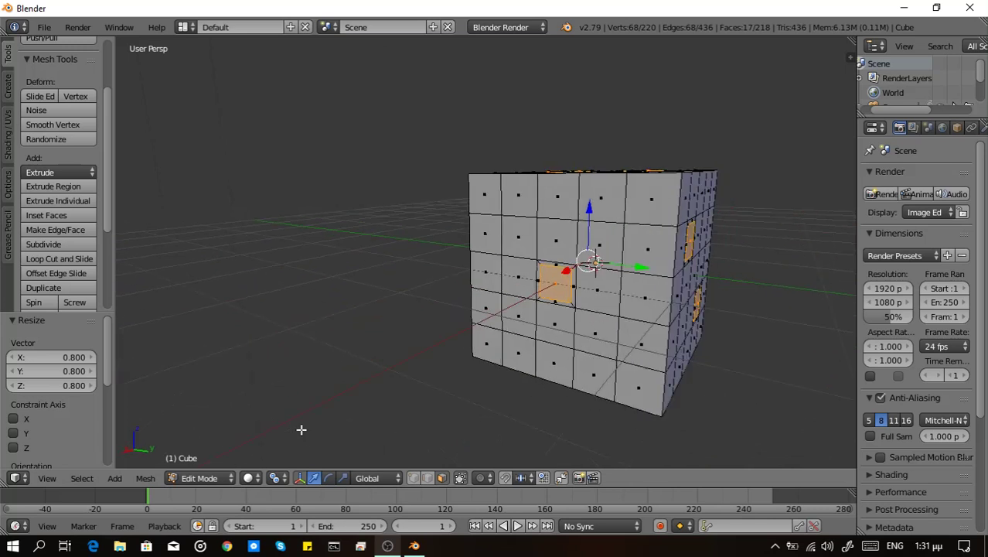
key("KP_4")
Deselect all, try picking a face on the left side, then recentre the view
key("a")
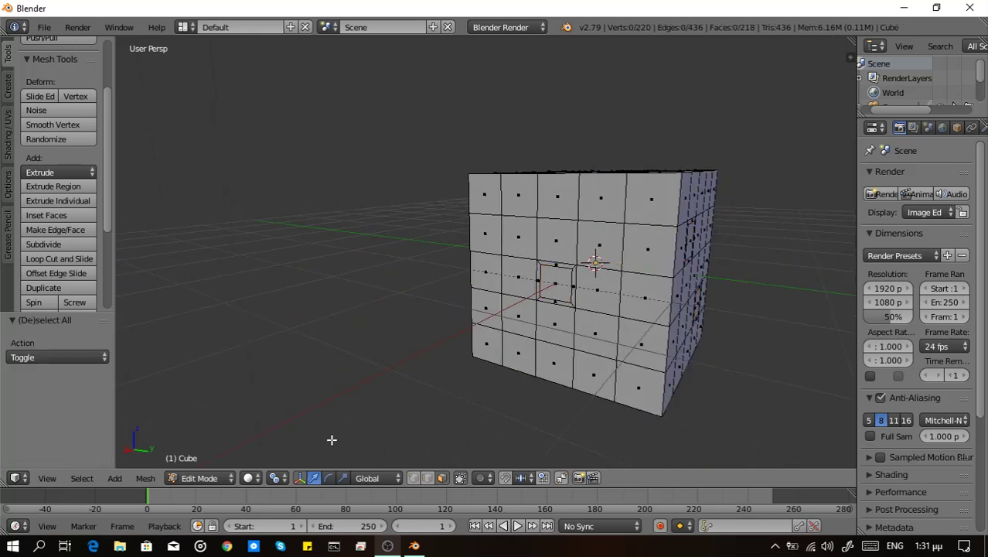
key("KP_6")
key("KP_6")
key("KP_6")
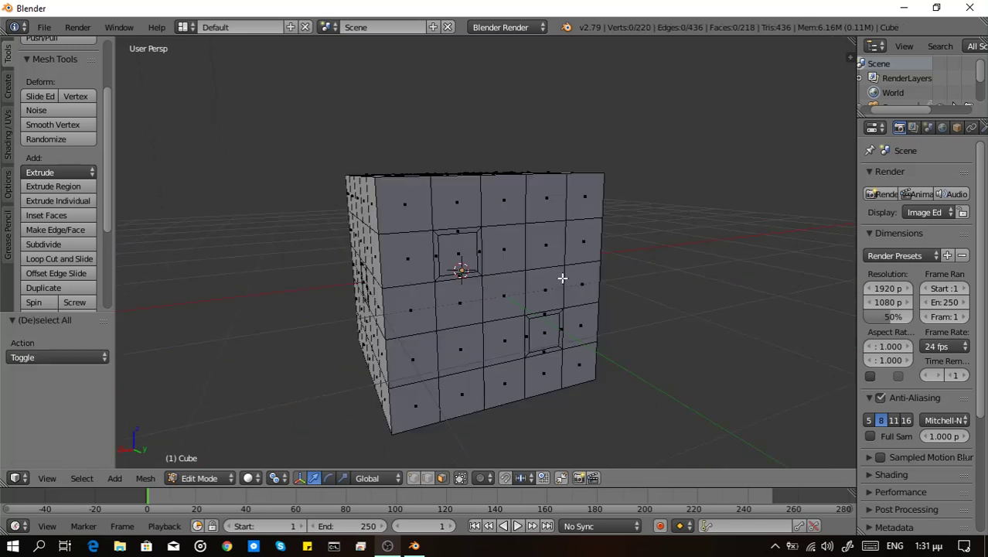
right_click(568, 287)
middle_click_drag(580, 282, 751, 308)
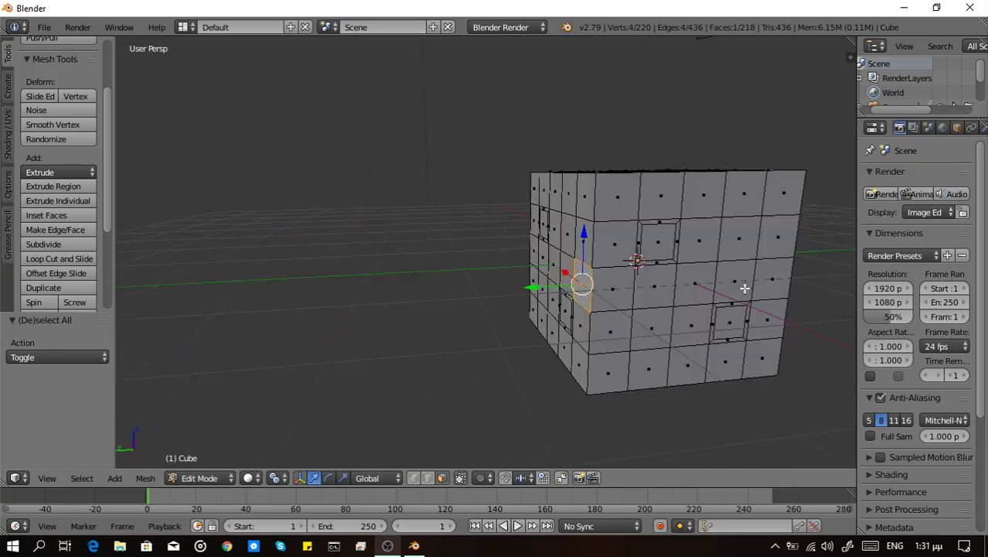
key("KP_6")
key("KP_6")
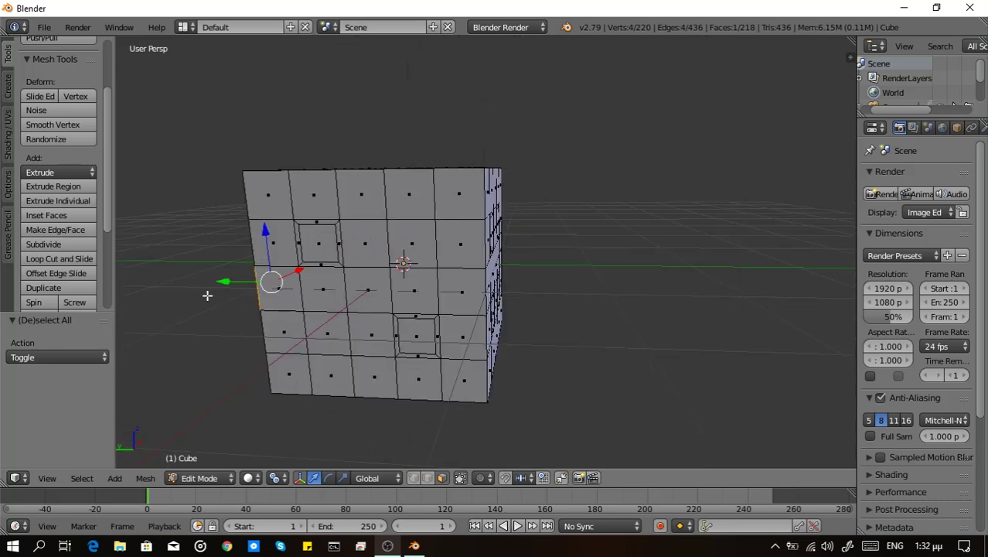
key("Home")
Select the two-pip side's centre face plus three more faces for new pips
key("a")
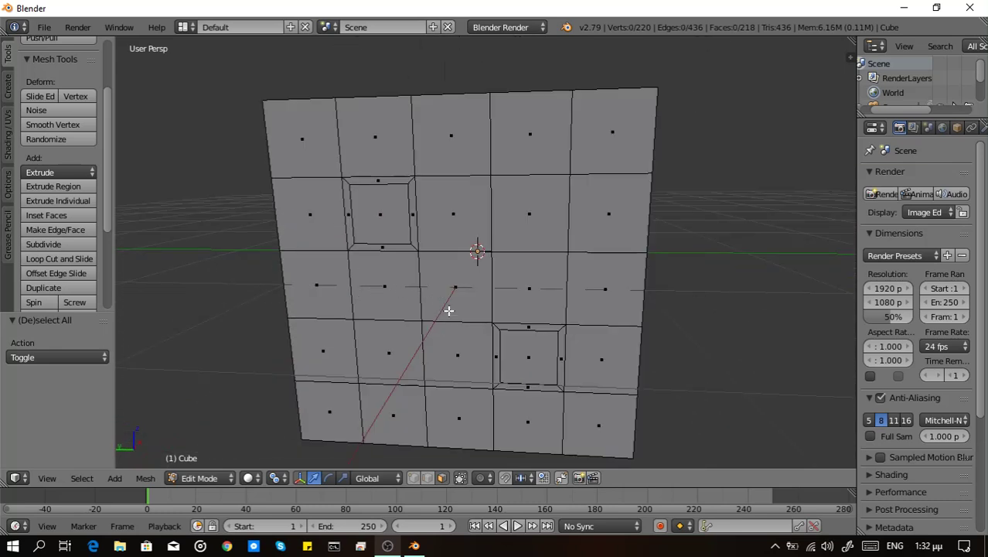
right_click(456, 290)
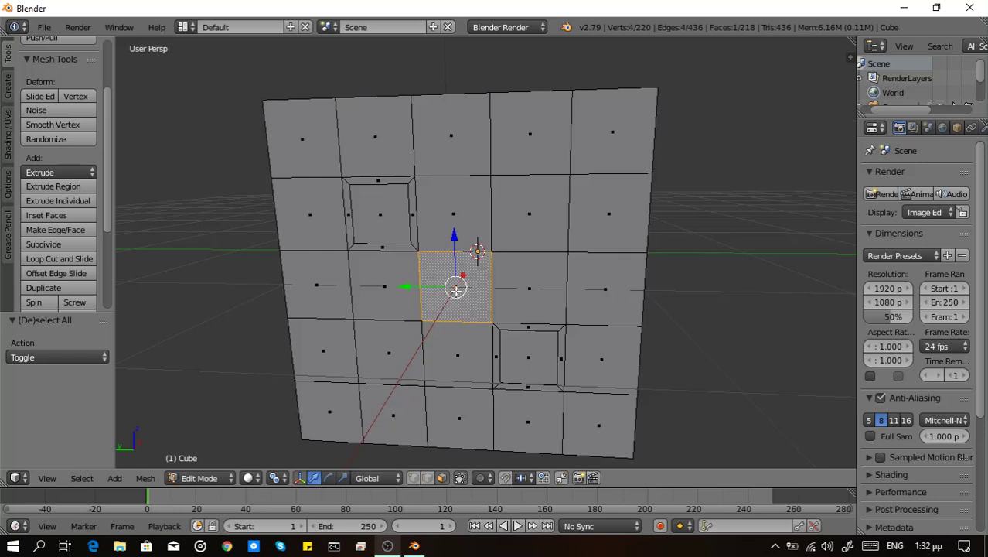
mouse_move(529, 291)
middle_mouse_down()
mouse_move(661, 330)
mouse_move(662, 293)
mouse_move(602, 326)
middle_mouse_up()
right_click(647, 263, "shift")
scroll(611, 340, "down", 5)
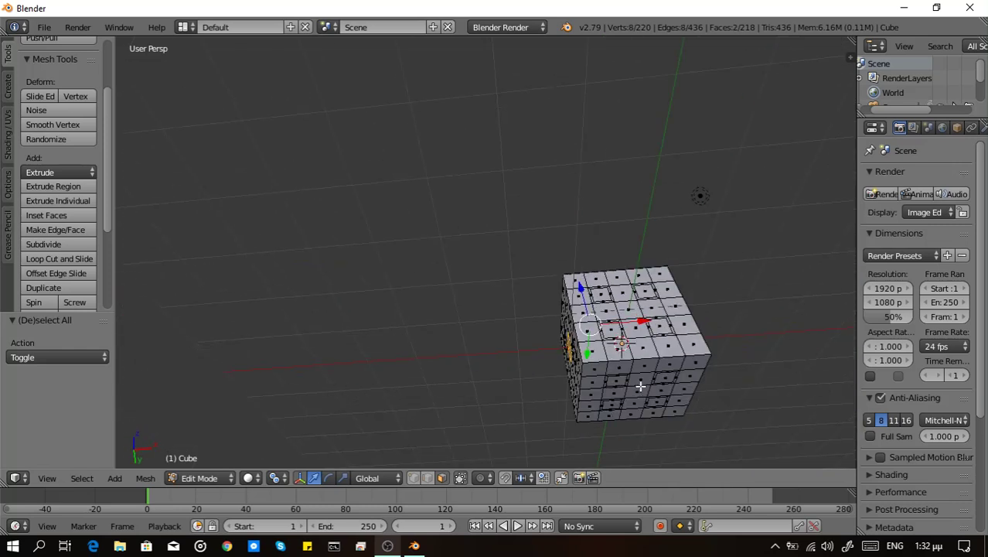
middle_click_drag(640, 385, 628, 341)
right_click(628, 340, "shift")
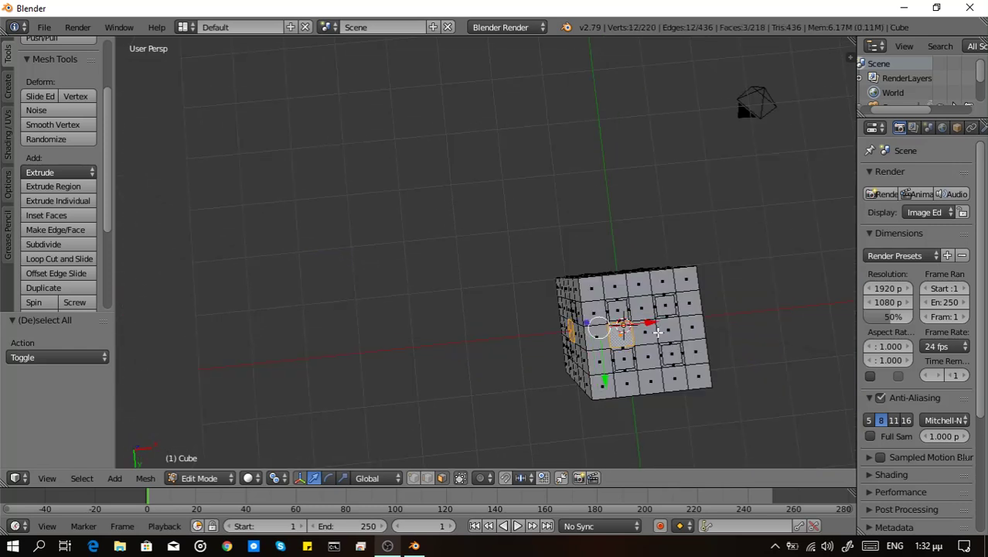
right_click(661, 331, "shift")
middle_click_drag(661, 331, 662, 337)
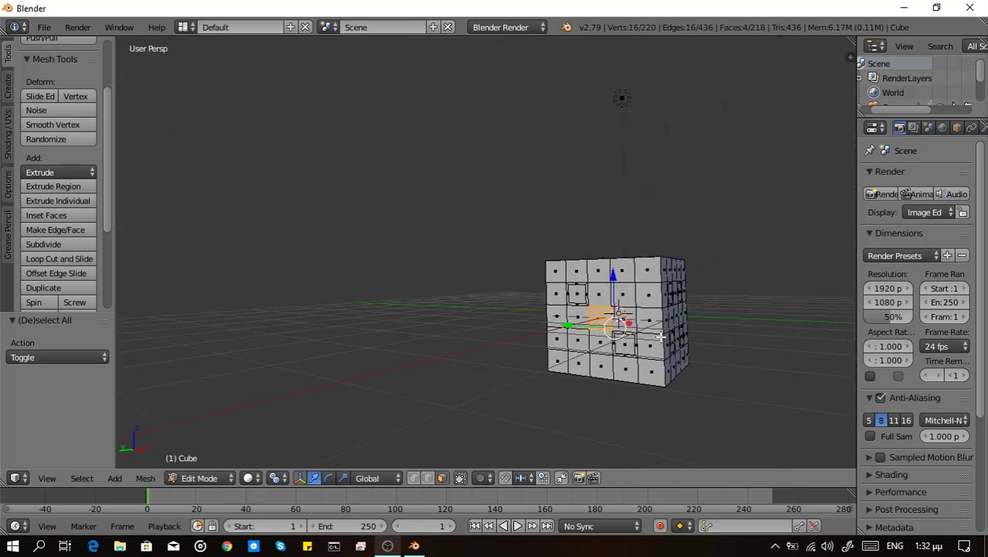
Extrude the four faces in place, scale them to 0.8, and deselect all
key("e")
right_click(661, 336)
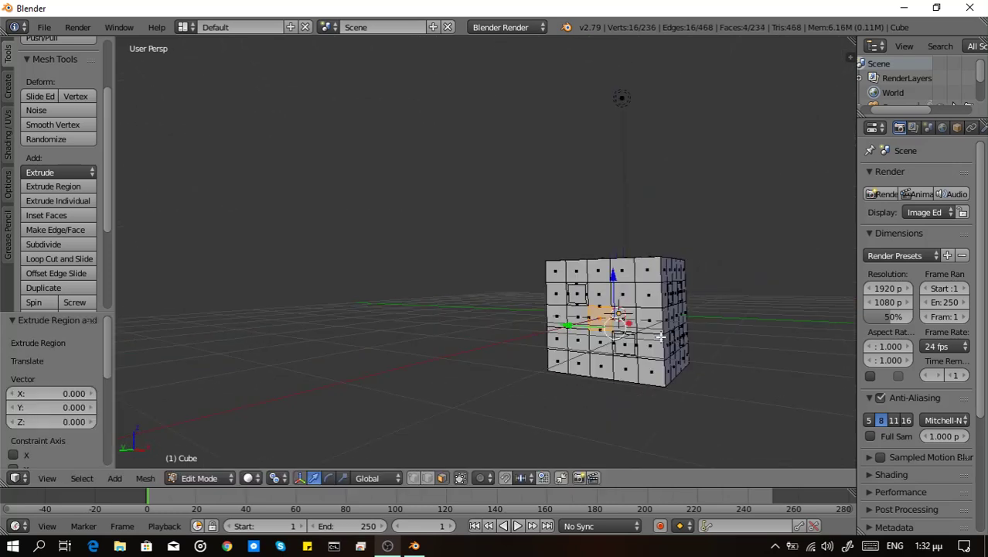
key("s")
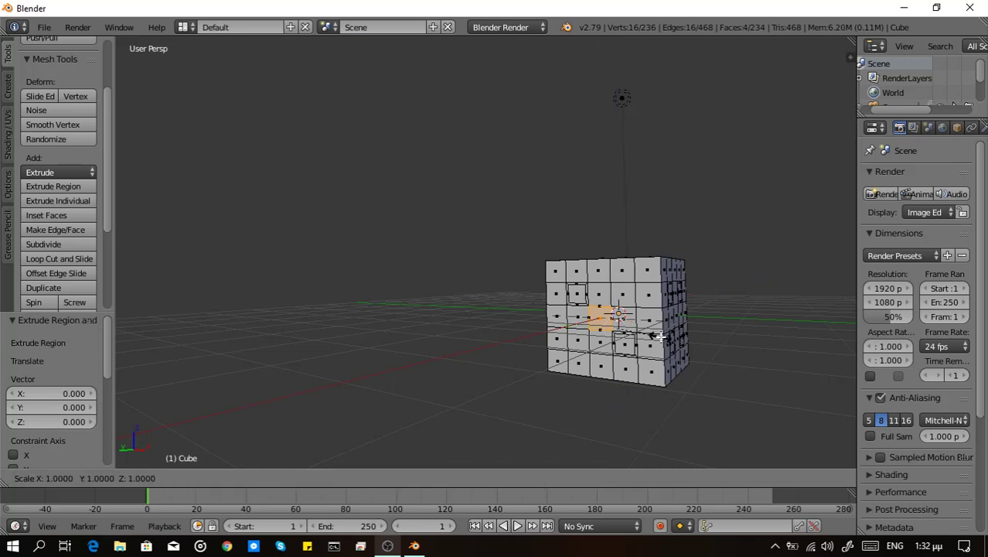
type(".8")
key("Return")
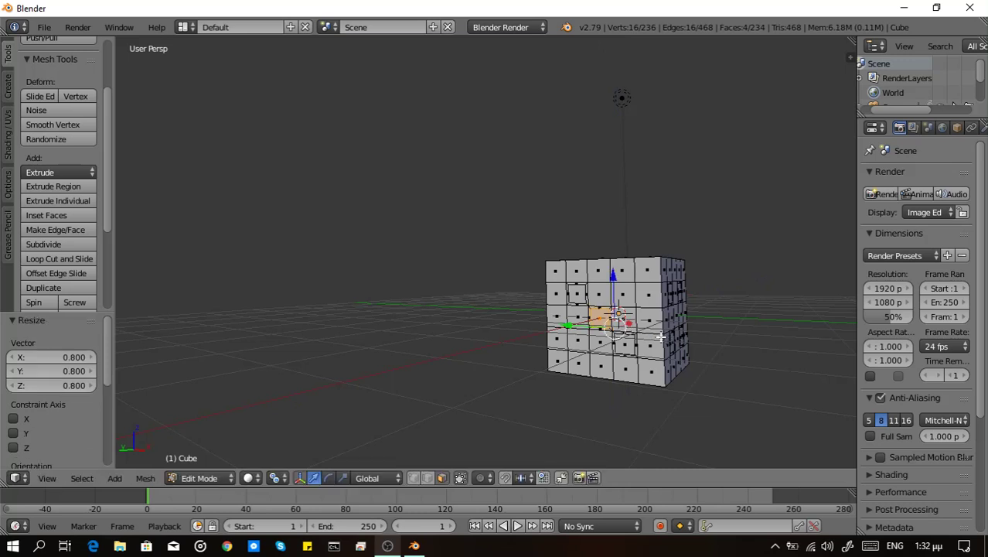
key("a")
mouse_move(677, 332)
middle_mouse_down()
mouse_move(683, 362)
mouse_move(692, 330)
mouse_move(731, 331)
mouse_move(731, 357)
mouse_move(746, 365)
mouse_move(726, 366)
middle_mouse_up()
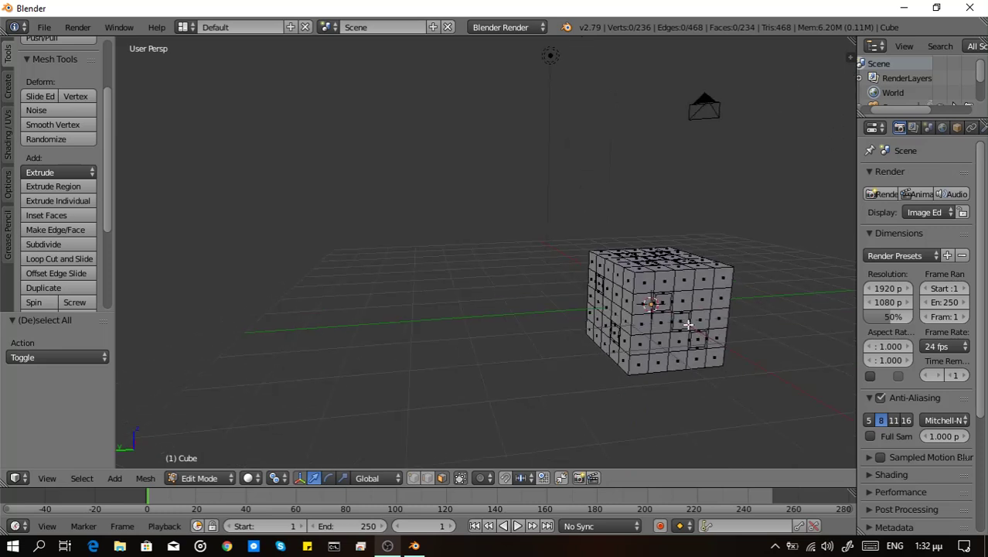
mouse_move(688, 325)
middle_mouse_down()
mouse_move(633, 311)
mouse_move(743, 311)
mouse_move(815, 339)
mouse_move(807, 349)
mouse_move(623, 310)
middle_mouse_up()
right_click(656, 315)
key("a")
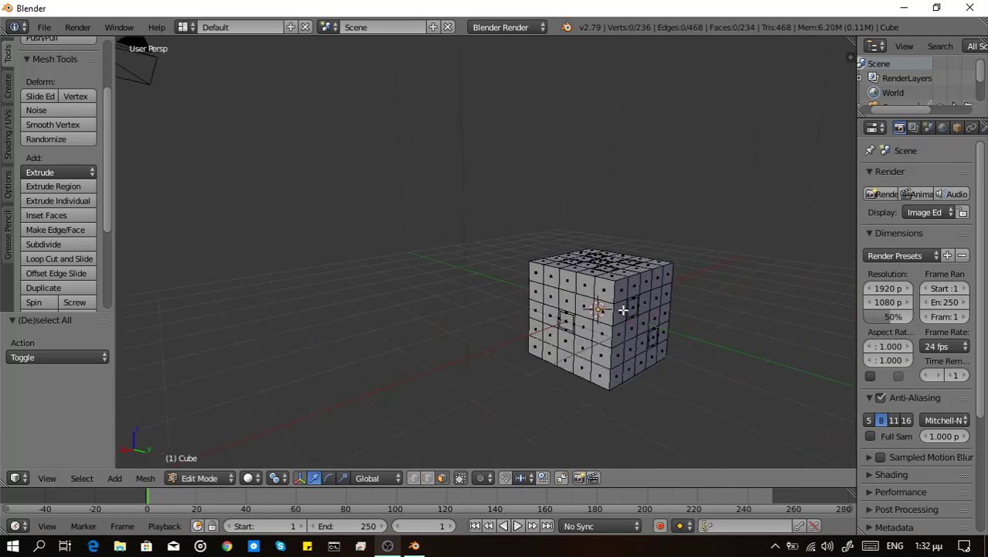
middle_click_drag(623, 310, 624, 311)
mouse_move(509, 209)
middle_mouse_down()
mouse_move(194, 364)
mouse_move(399, 315)
middle_mouse_up()
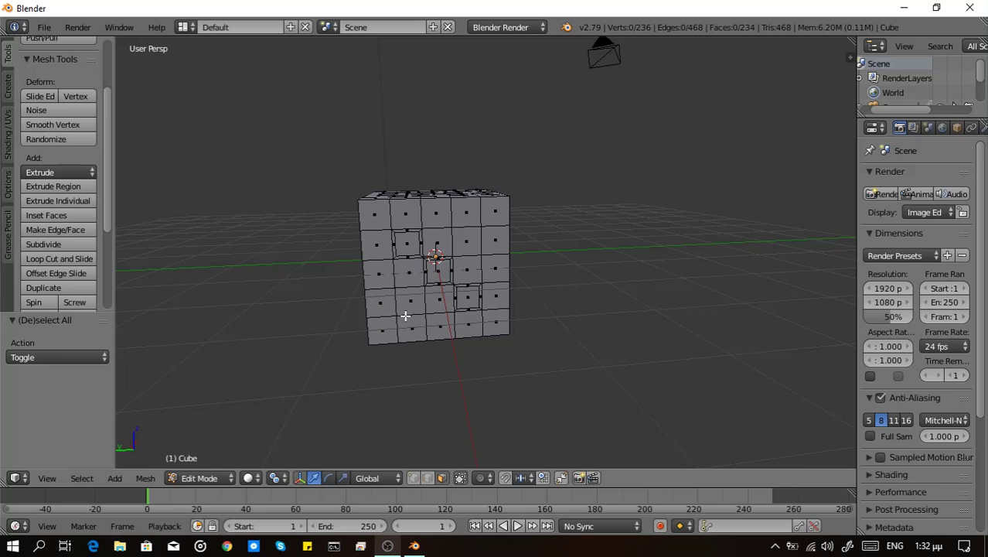
middle_click_drag(405, 315, 405, 315)
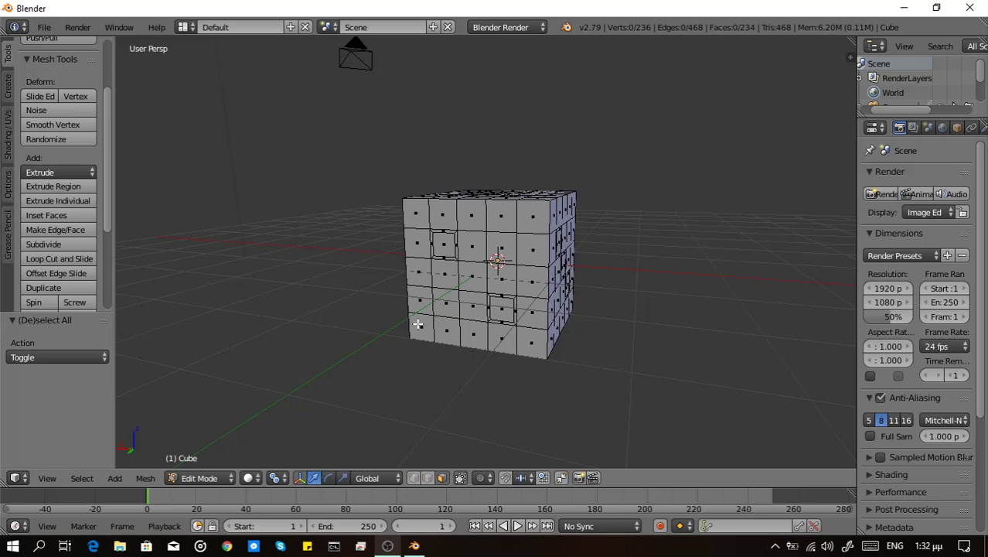
mouse_move(420, 324)
middle_mouse_down()
mouse_move(525, 261)
mouse_move(552, 228)
middle_mouse_up()
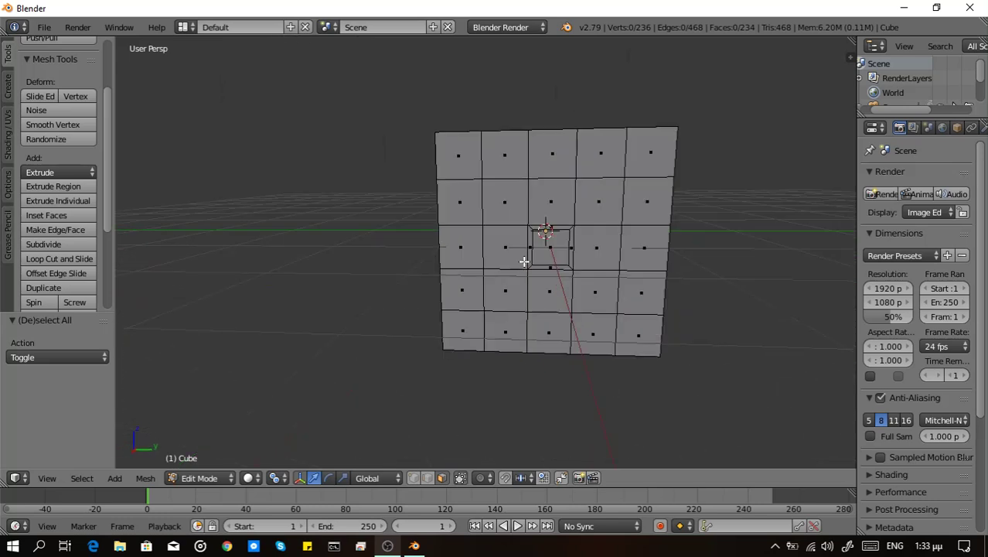
Recess the front face's centre square inward 0.160 with two extrusions, then deselect all
scroll(570, 232, "up", 2)
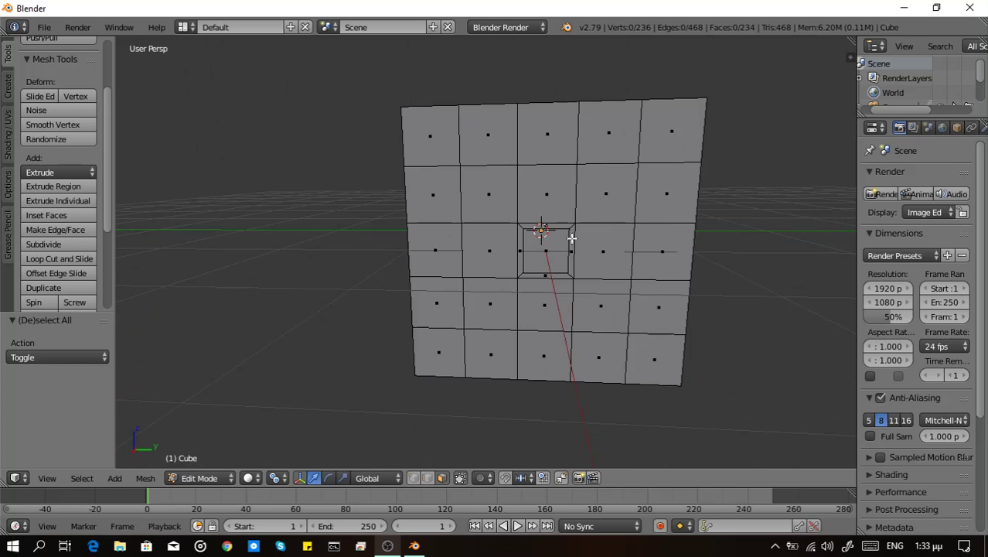
key("a")
key("a")
key("a")
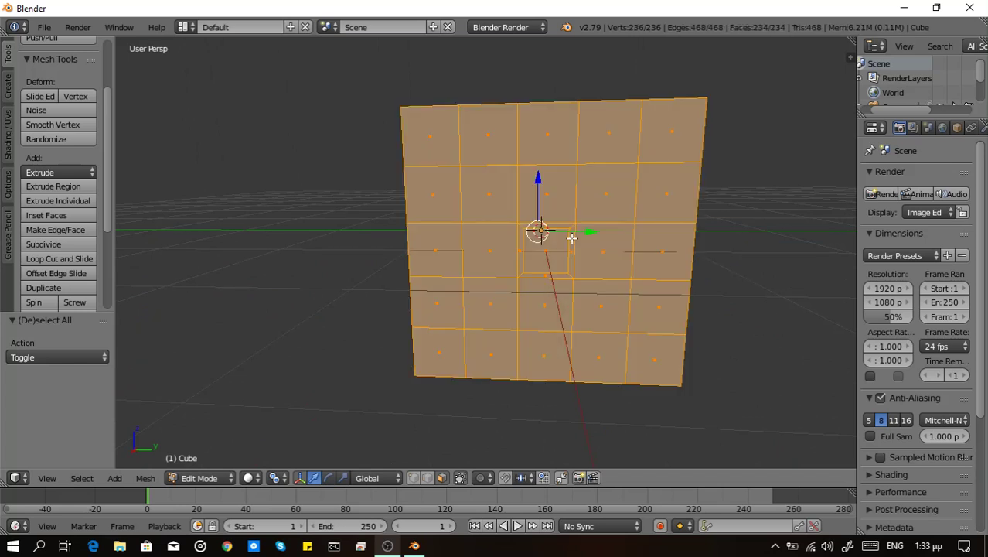
key("a")
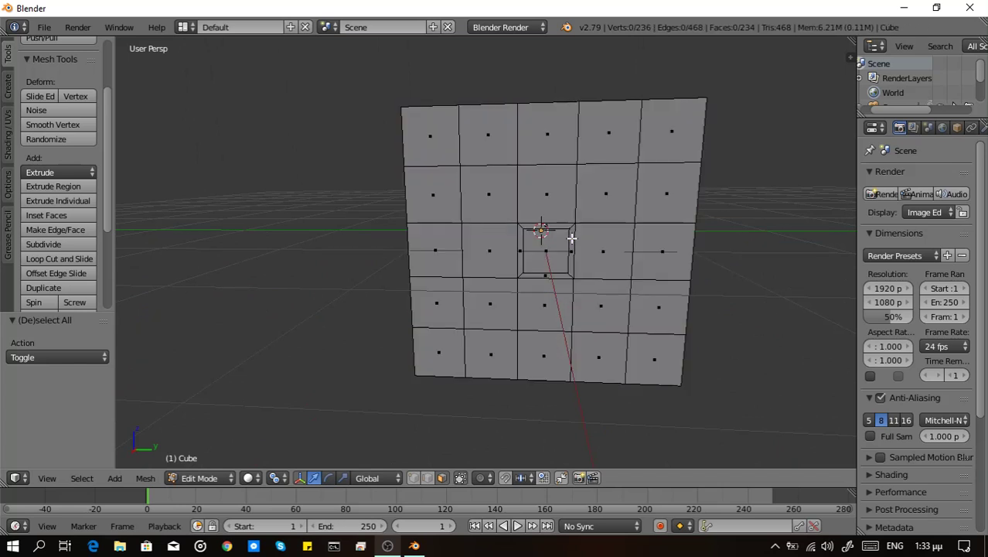
right_click(564, 252)
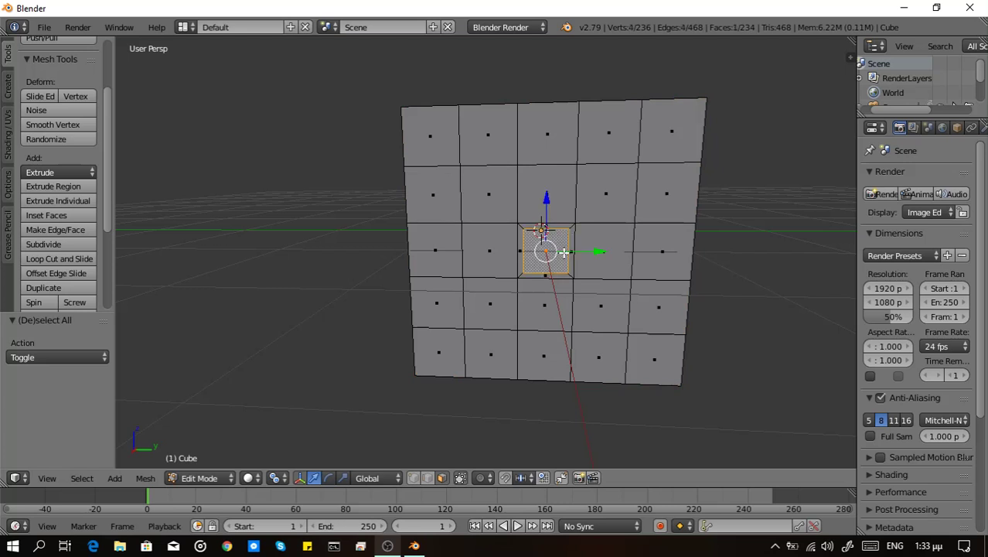
key("e")
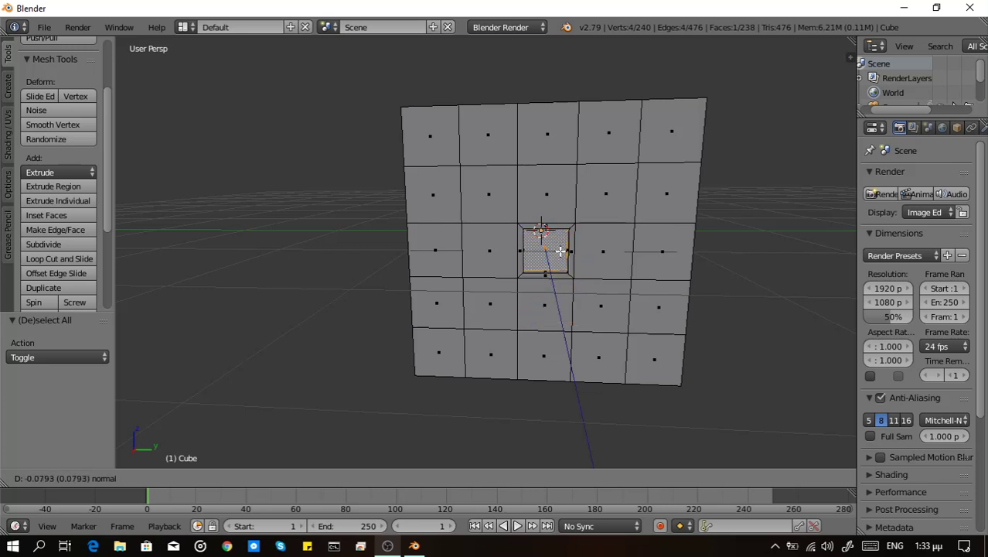
left_click(560, 251)
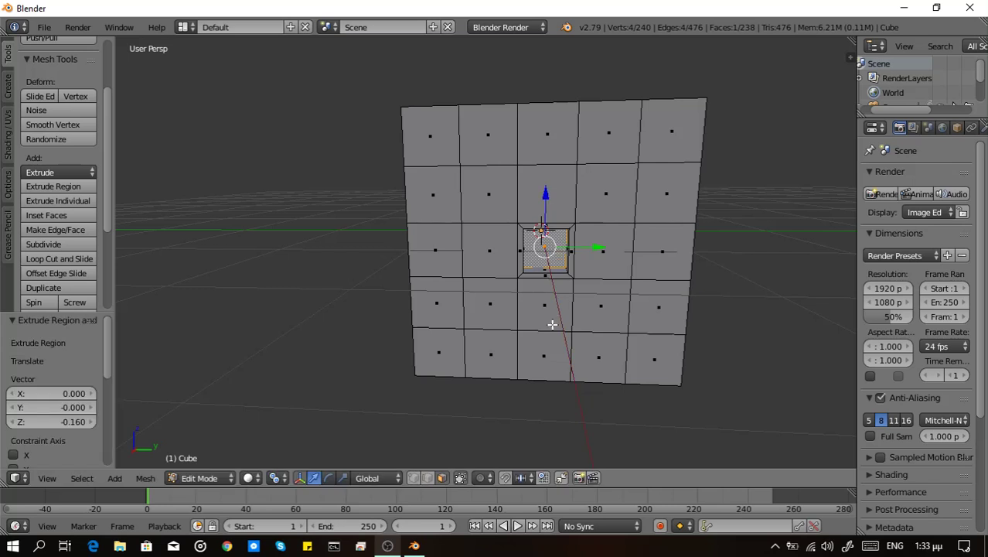
middle_click_drag(555, 289, 522, 260)
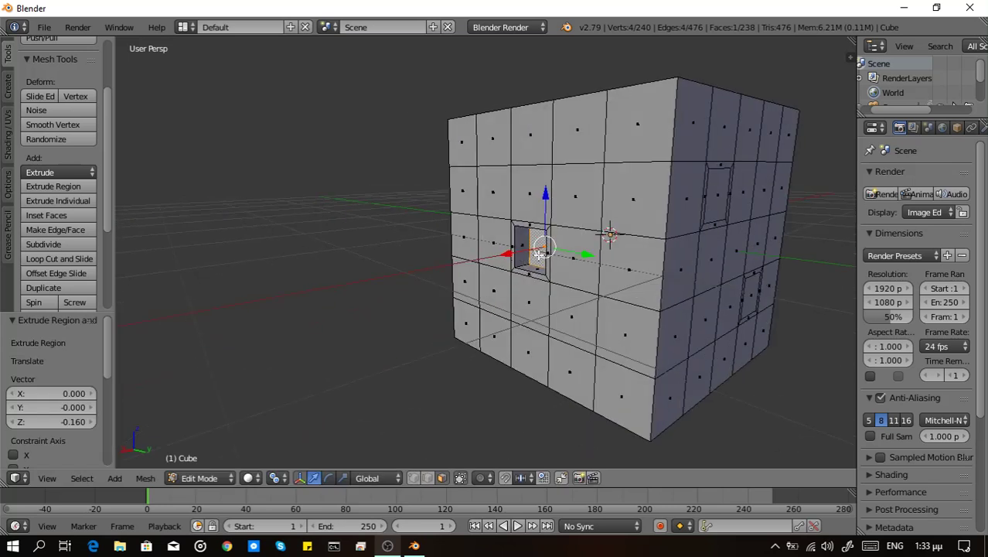
key("e")
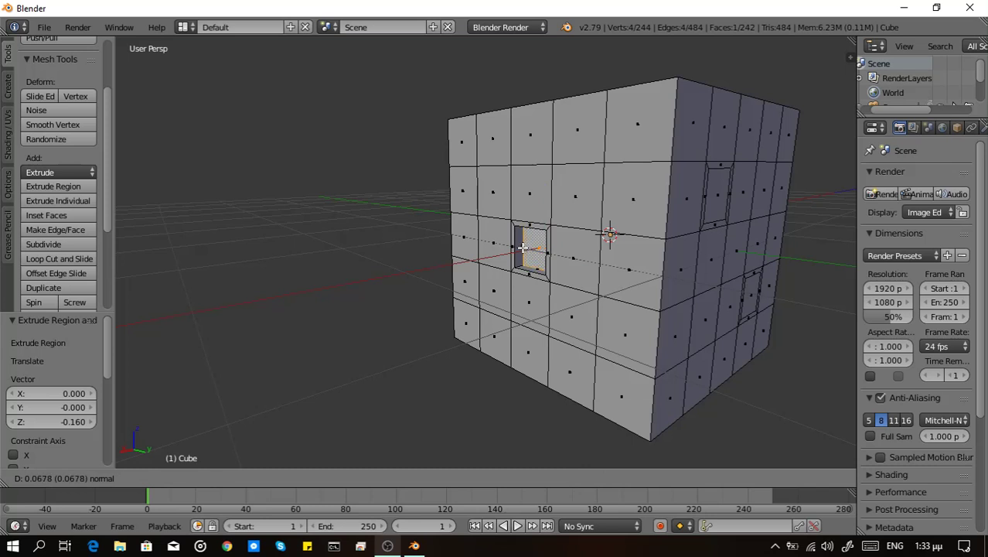
left_click(523, 248)
key("a")
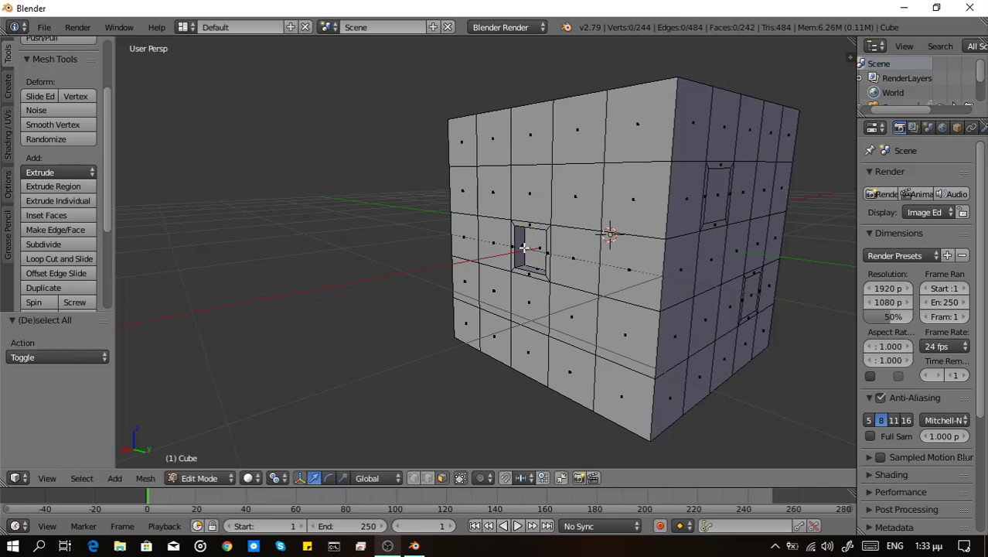
middle_click_drag(571, 284, 724, 281)
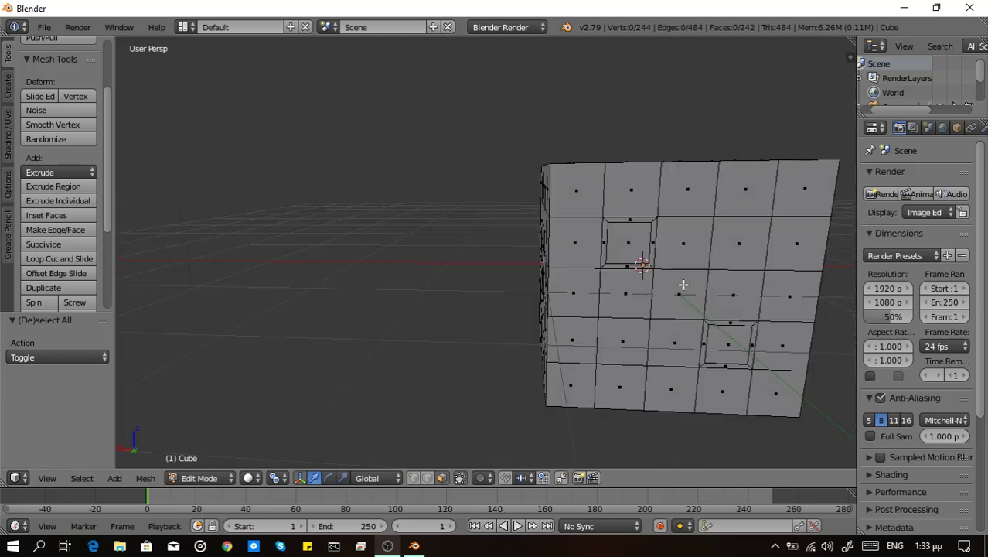
Recess two diagonal inset squares into one face for the two-dot side
right_click(632, 236)
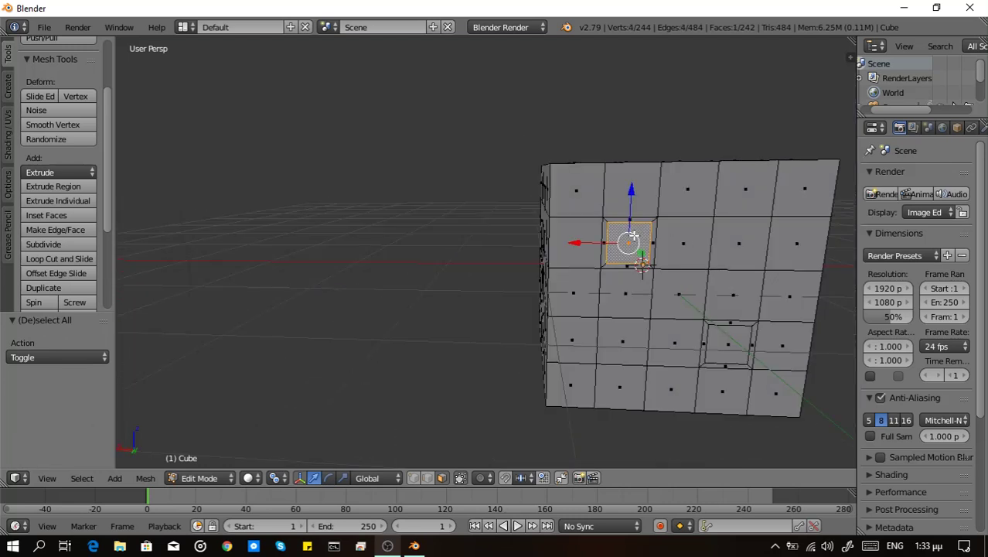
right_click(740, 349, "shift")
key("KP_4")
key("KP_4")
key("KP_4")
key("e")
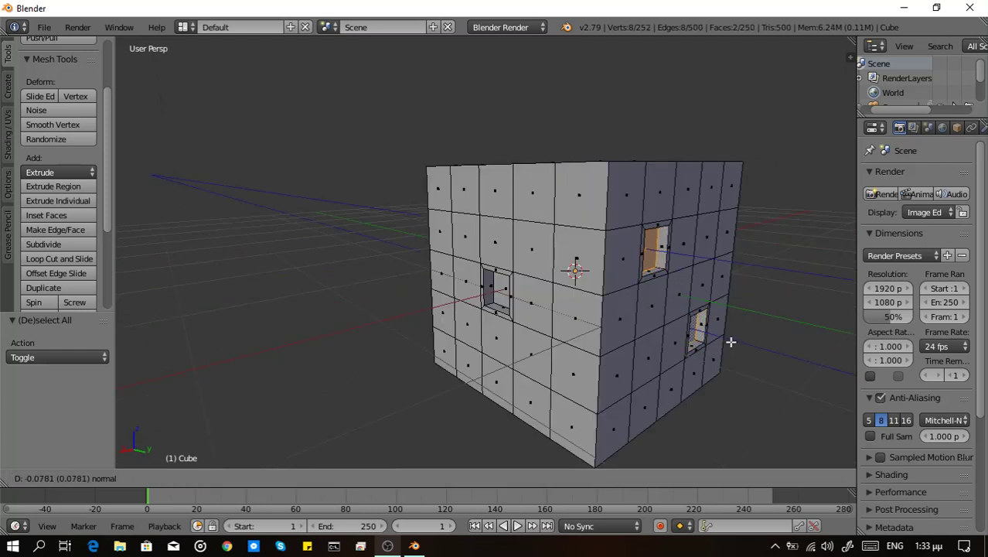
left_click(731, 341)
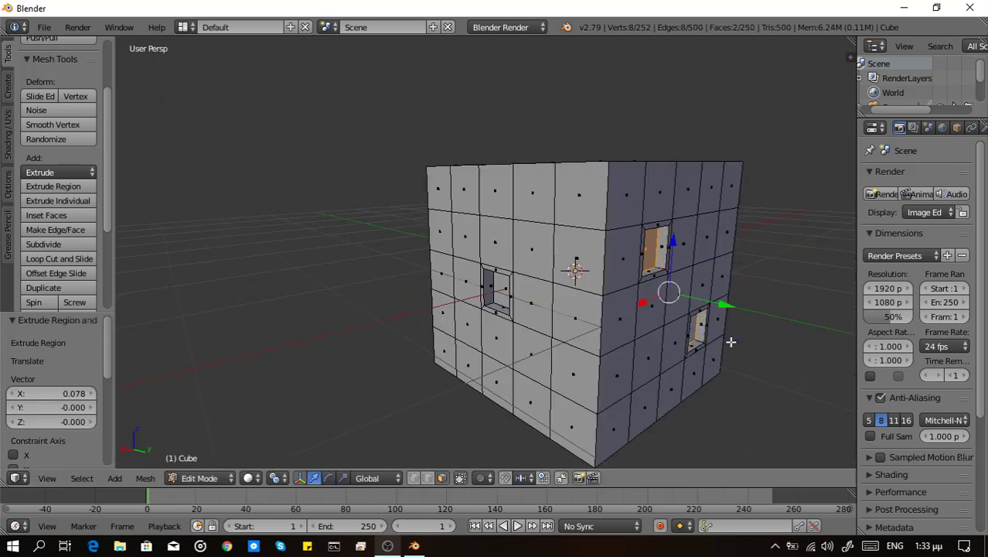
key("a")
scroll(731, 342, "down", 3)
middle_click_drag(728, 339, 437, 356)
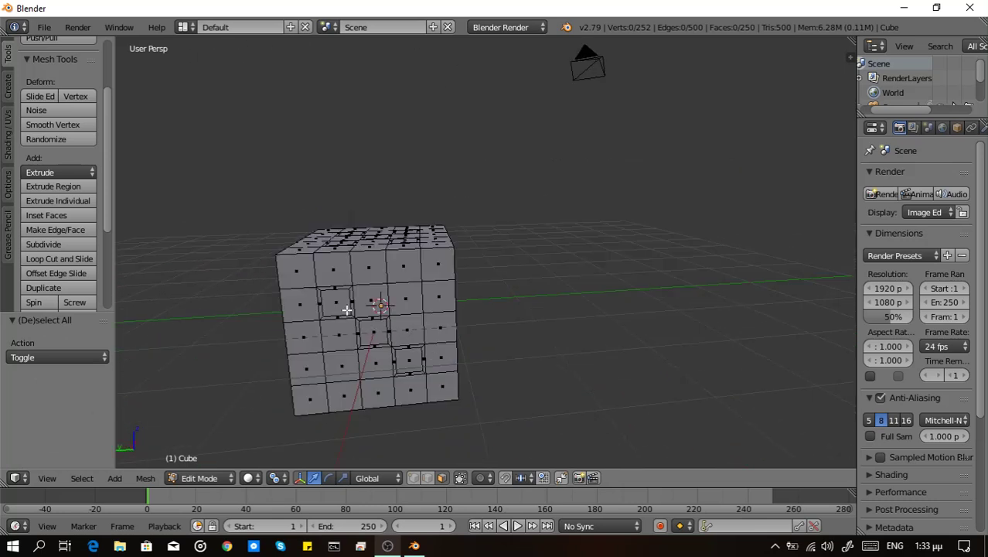
Recess three diagonal inset squares on the front face for the three-dot side
right_click(339, 305)
right_click(372, 331, "shift")
right_click(410, 357, "shift")
middle_click_drag(412, 355, 322, 328)
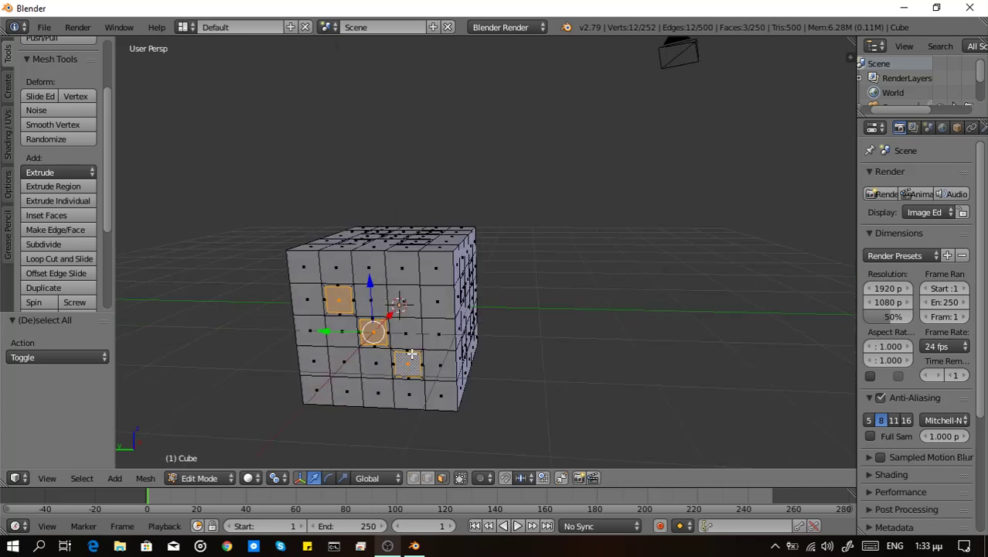
key("e")
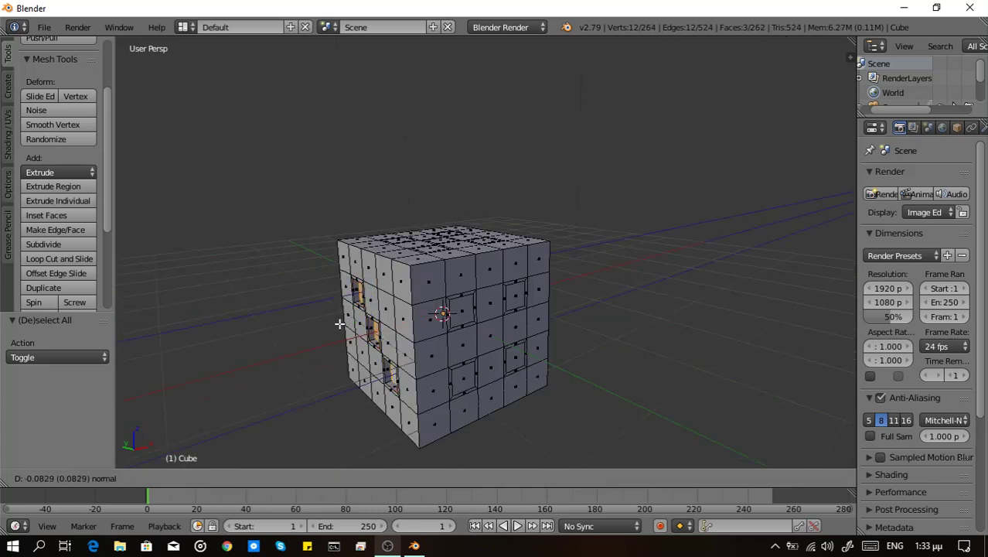
left_click(341, 324)
key("a")
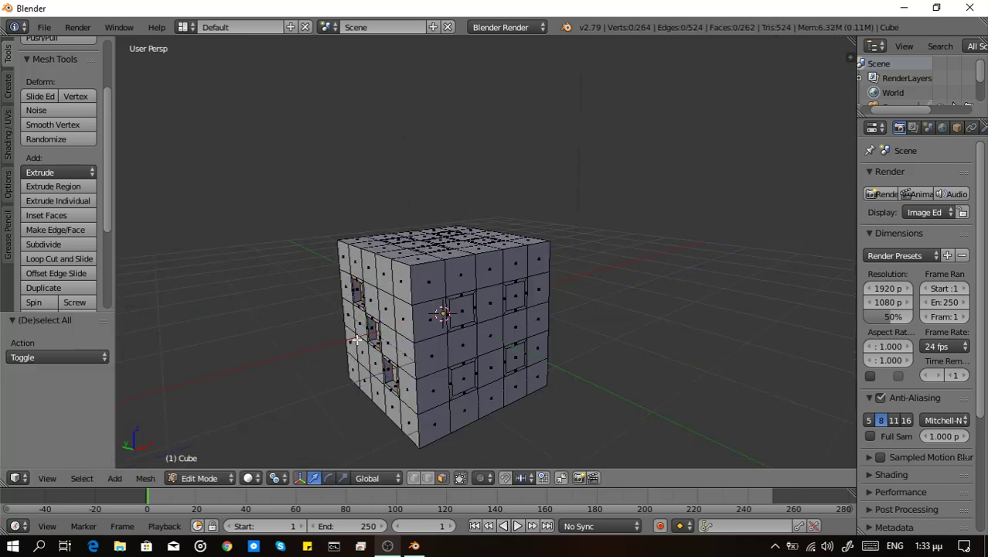
Recess the four corner inset squares on the next face inward
middle_click_drag(491, 358, 419, 320)
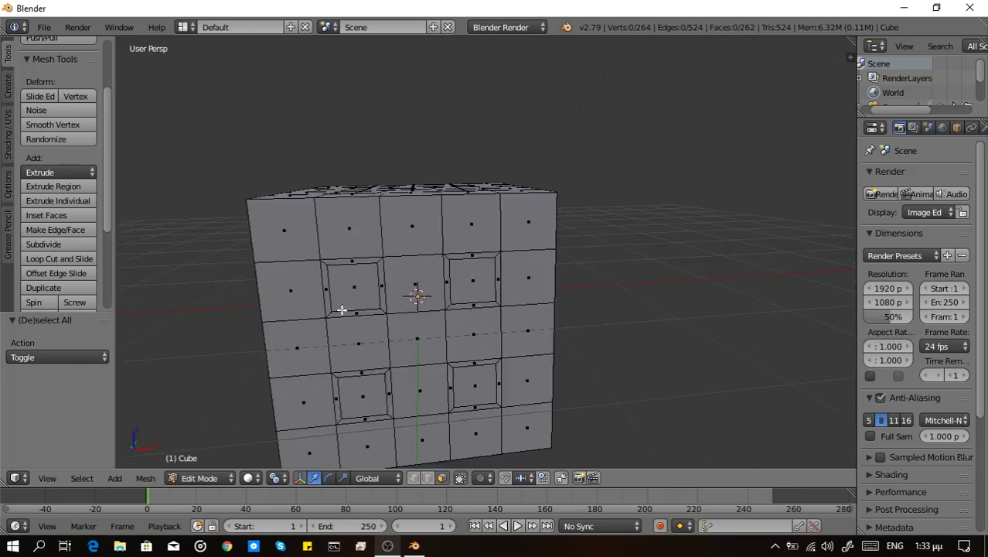
scroll(342, 309, "up", 2)
right_click(357, 287)
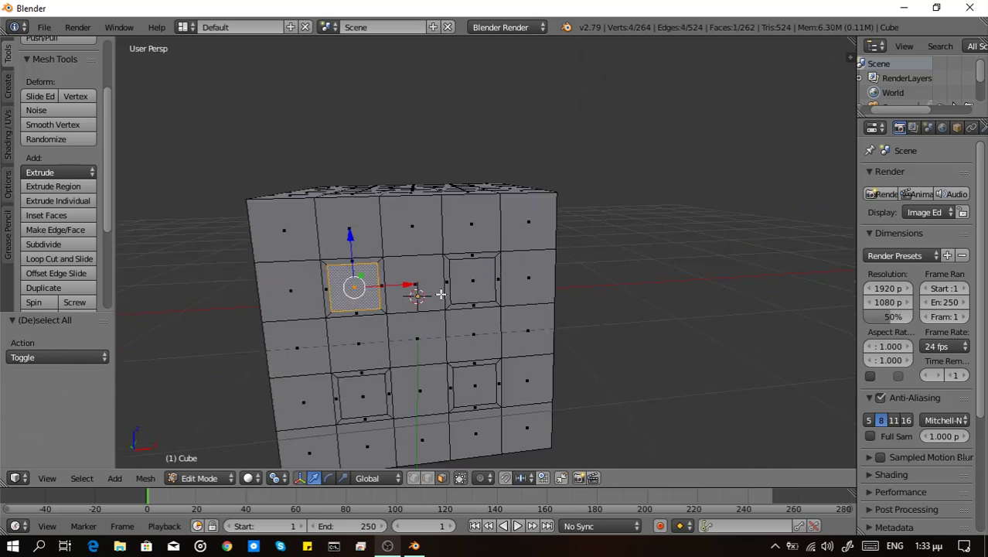
right_click(474, 387, "shift")
right_click(374, 392, "shift")
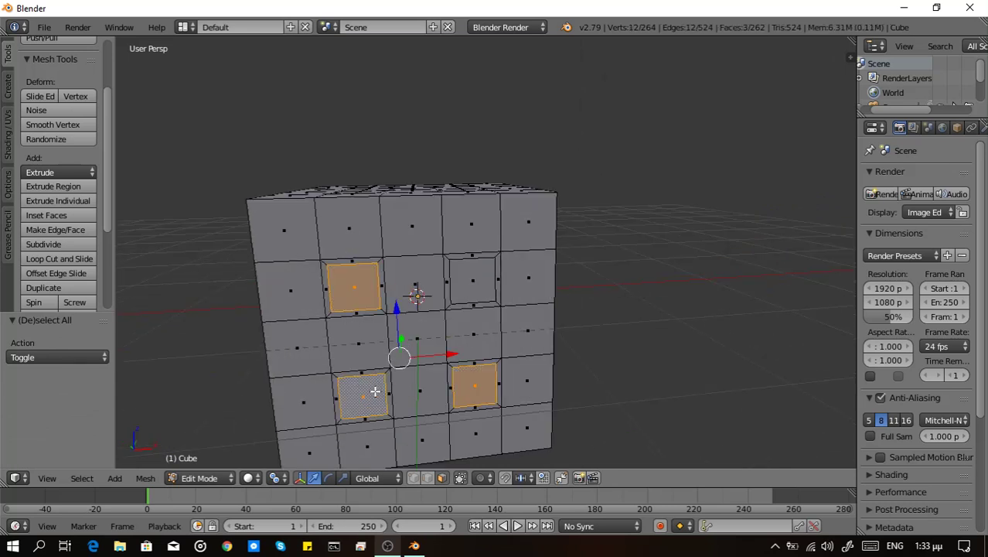
right_click(462, 279, "shift")
key("e")
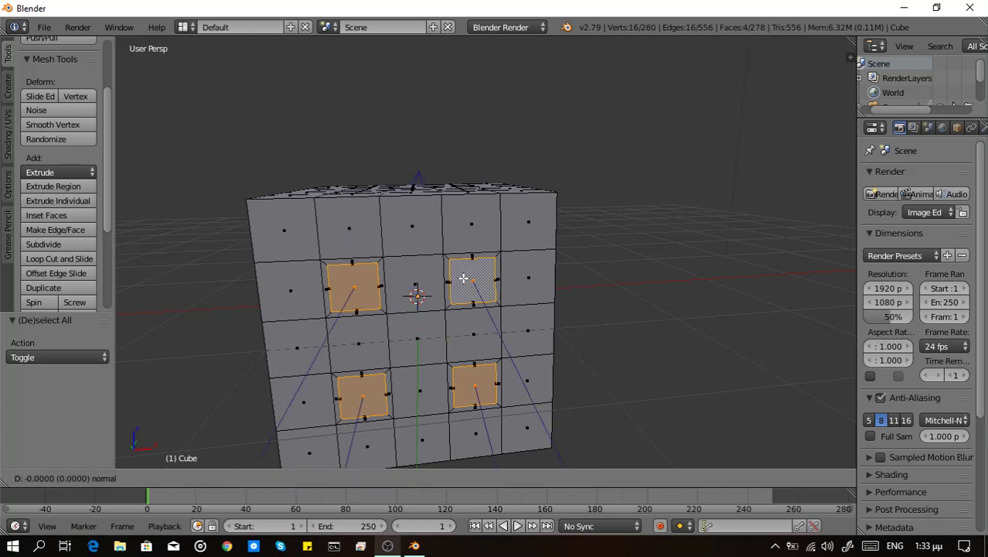
left_click(461, 271)
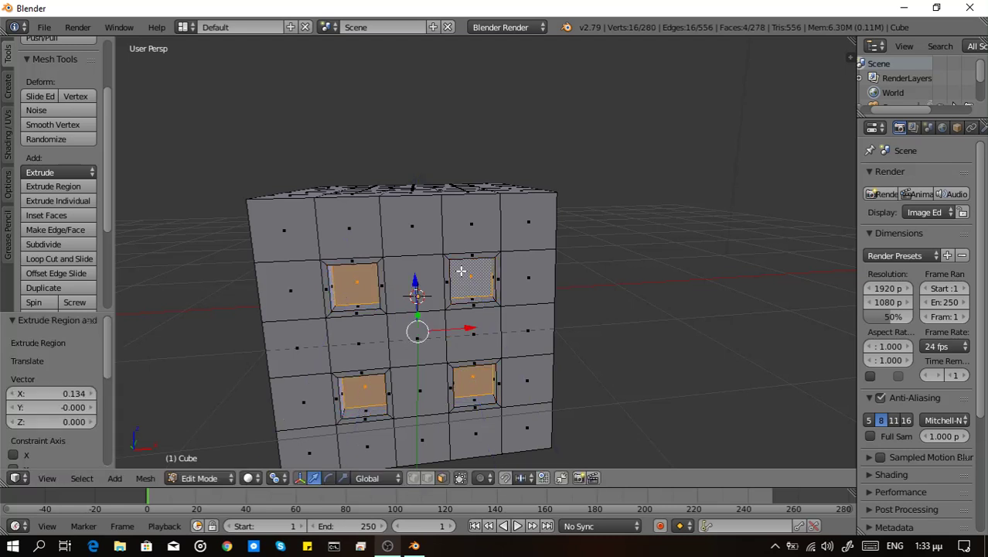
key("a")
Extrude the four recessed pip faces on the left side further into the cube
middle_click_drag(461, 271, 336, 271)
key("KP_4")
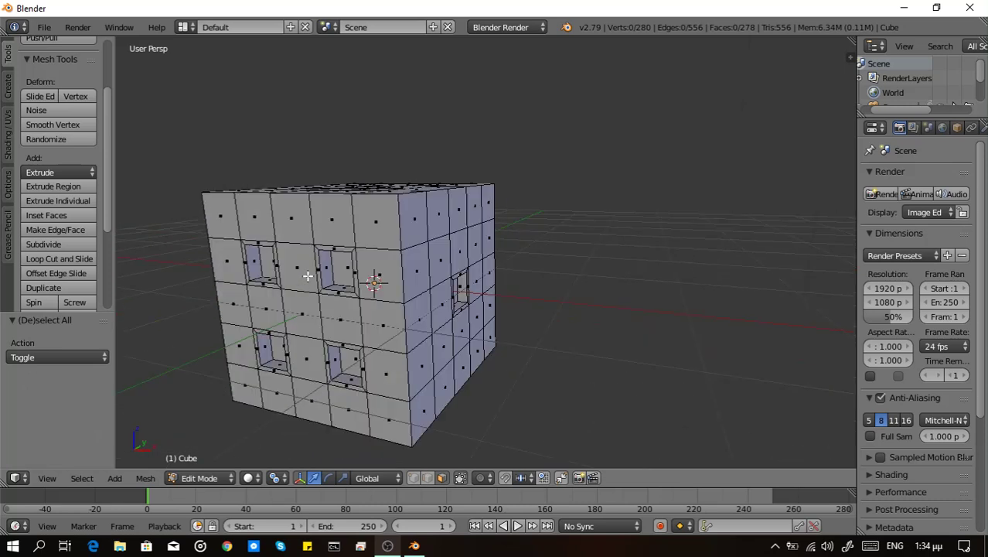
right_click(261, 265)
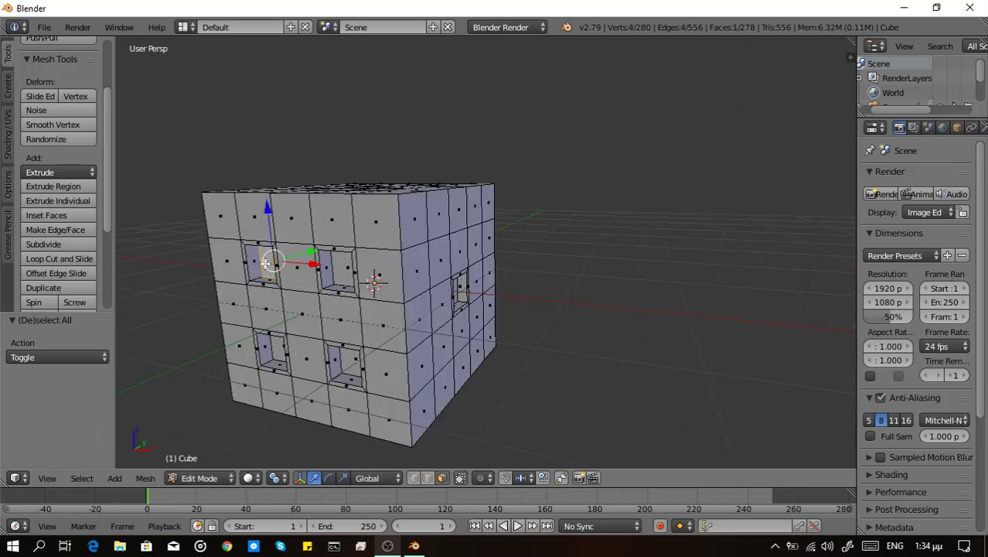
right_click(342, 272, "shift")
right_click(350, 357, "shift")
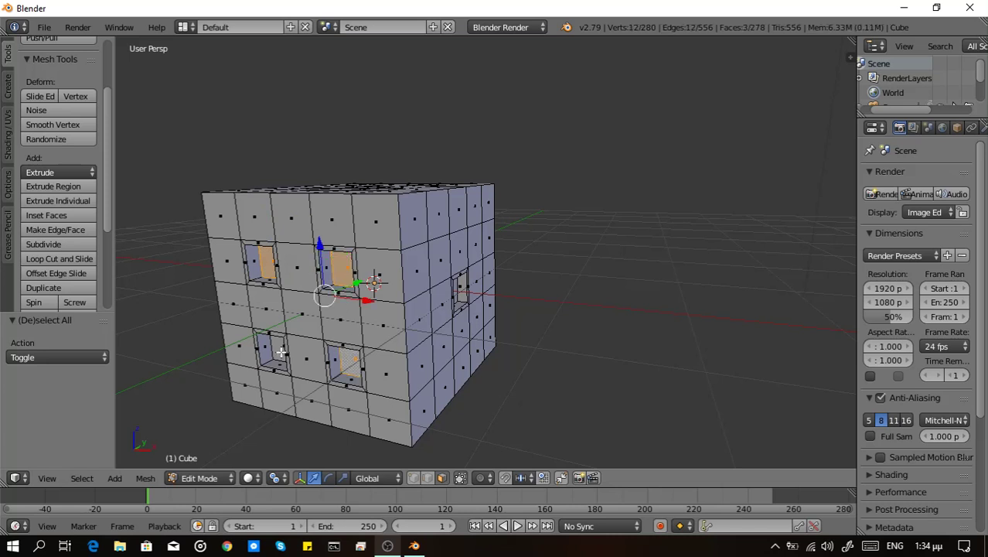
right_click(280, 353, "shift")
key("e")
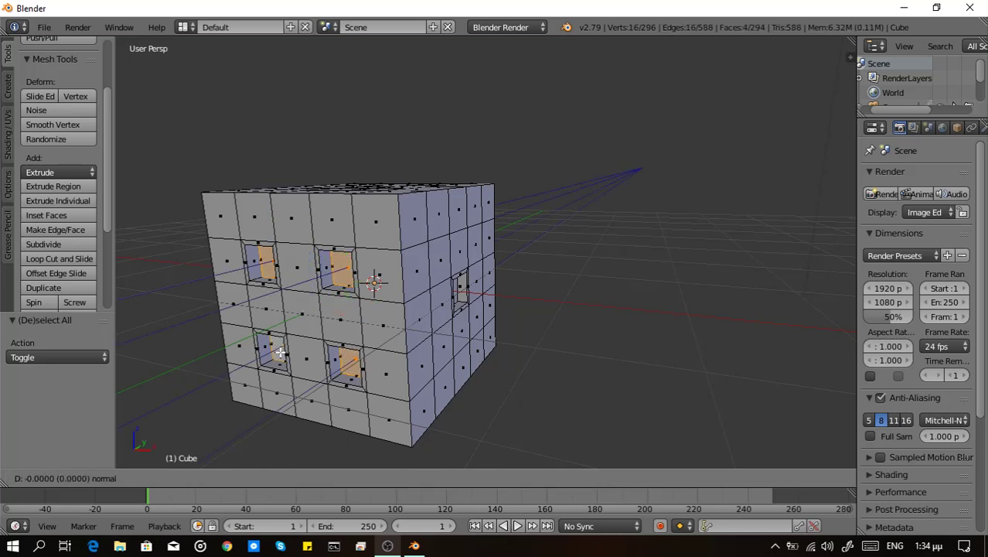
left_click(276, 351)
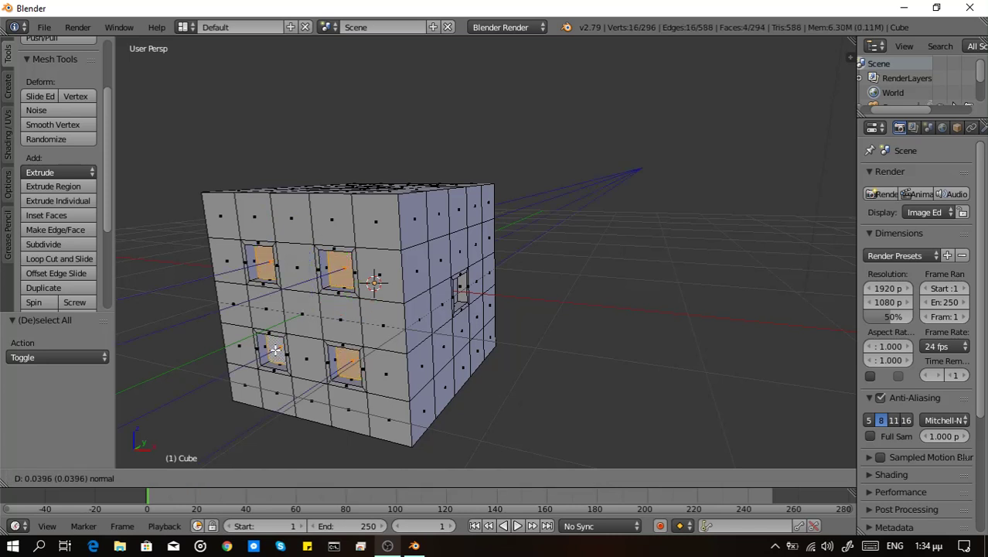
key("a")
mouse_move(275, 350)
middle_mouse_down()
mouse_move(282, 285)
mouse_move(328, 223)
middle_mouse_up()
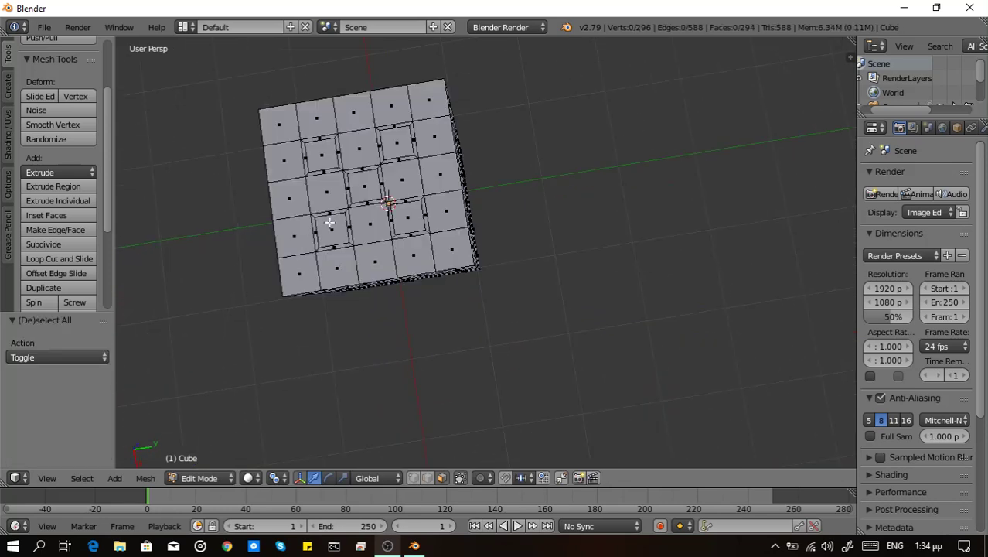
Extrude five top faces inward in a dice-five pattern: four corners plus centre
right_click(414, 142)
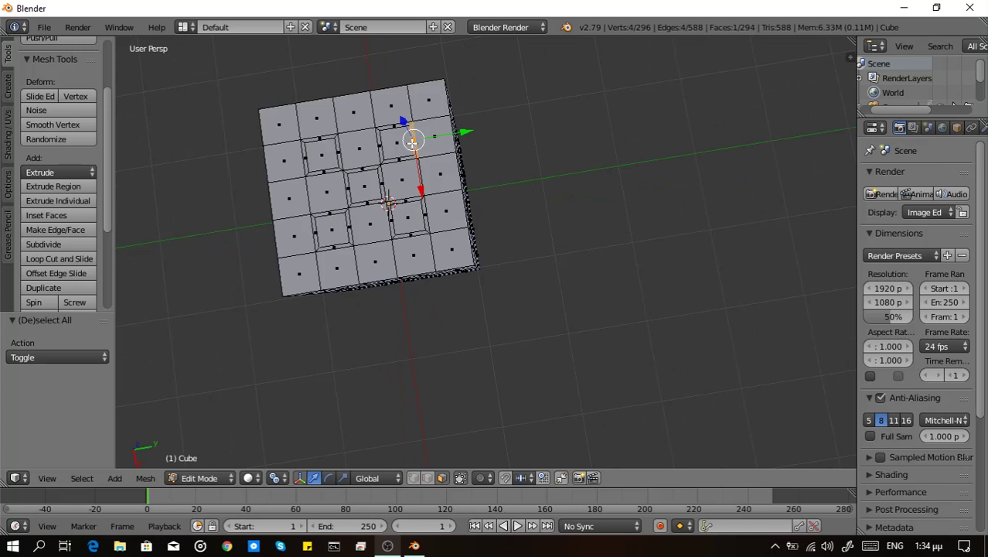
right_click(396, 143)
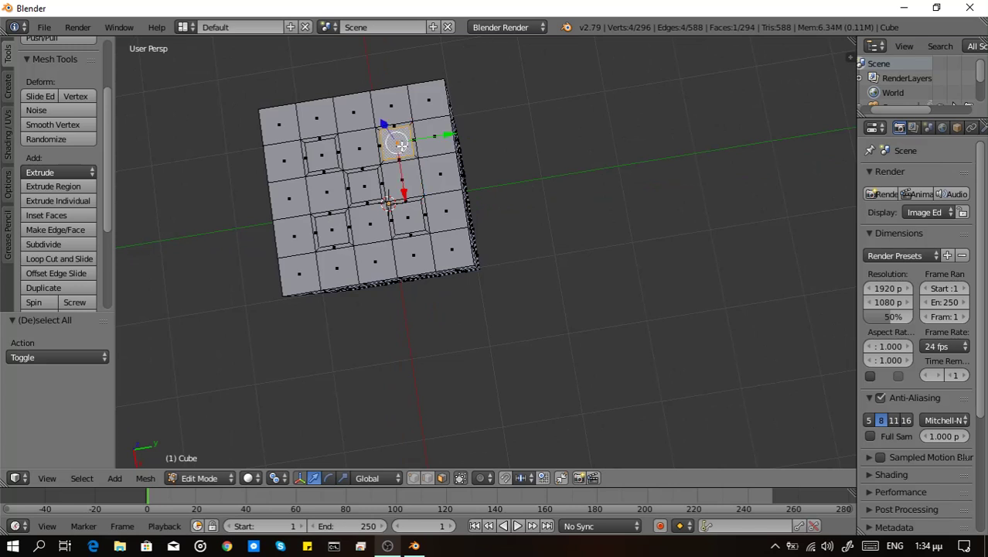
right_click(322, 155, "shift")
right_click(364, 186, "shift")
right_click(332, 229, "shift")
right_click(404, 220, "shift")
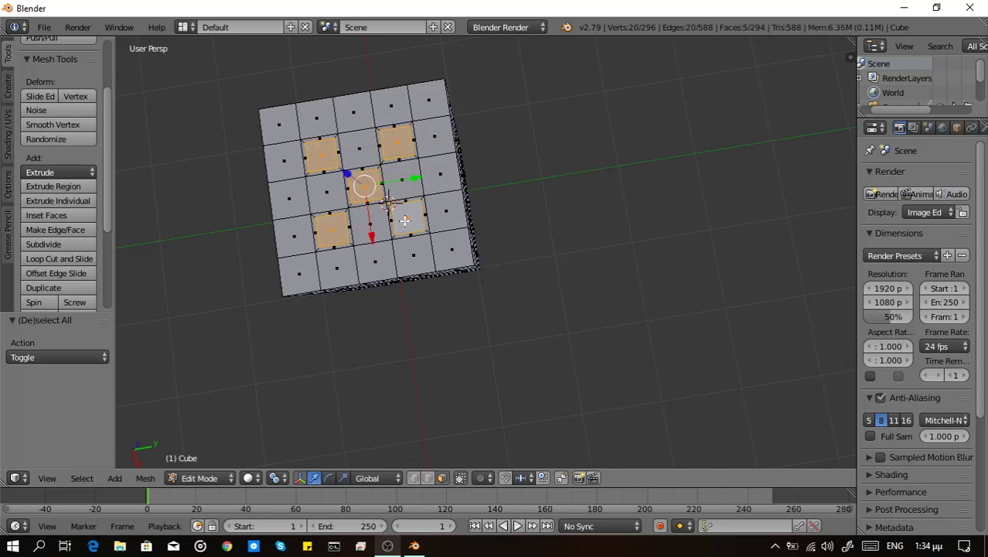
key("KP_2")
key("KP_2")
key("KP_2")
key("e")
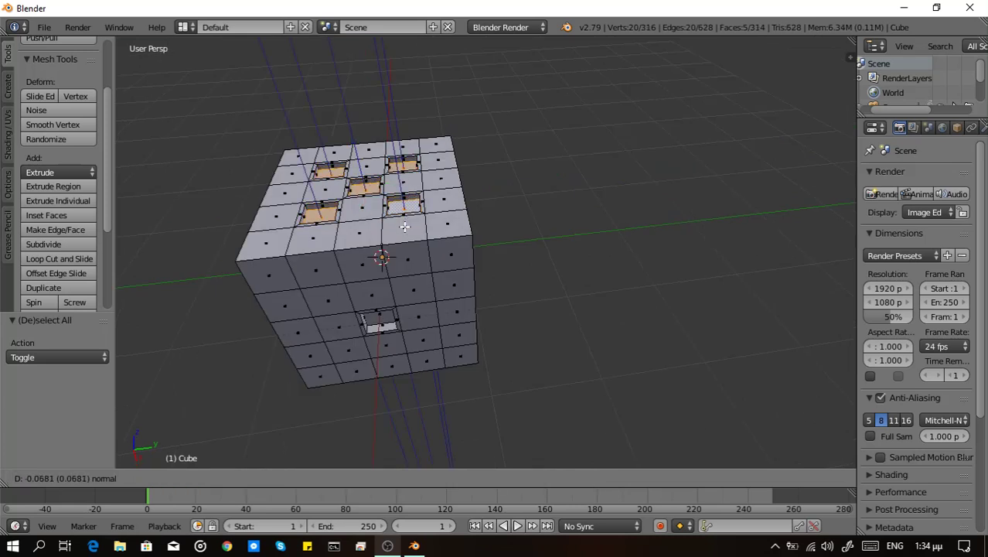
left_click(405, 226)
key("a")
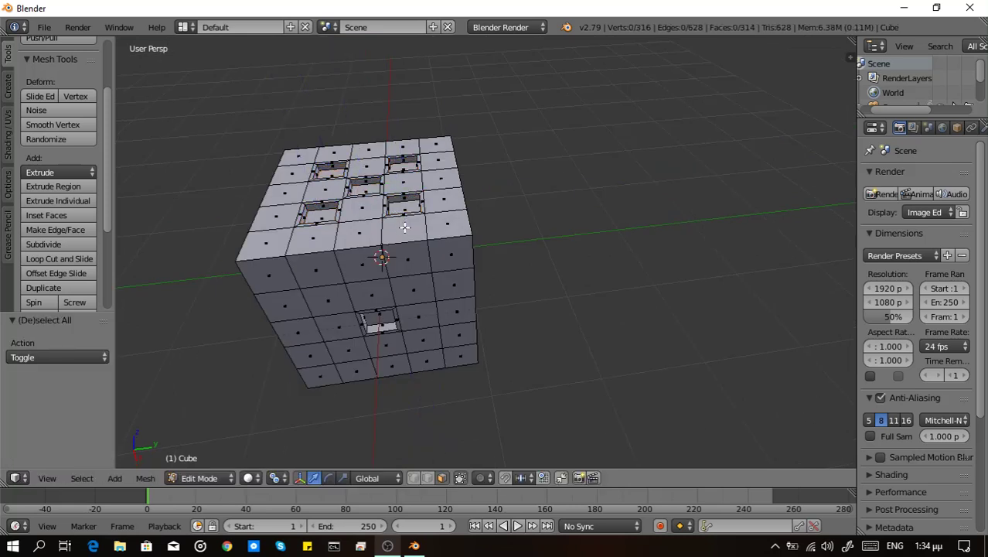
mouse_move(404, 227)
middle_mouse_down()
mouse_move(375, 242)
mouse_move(388, 249)
mouse_move(327, 274)
middle_mouse_up()
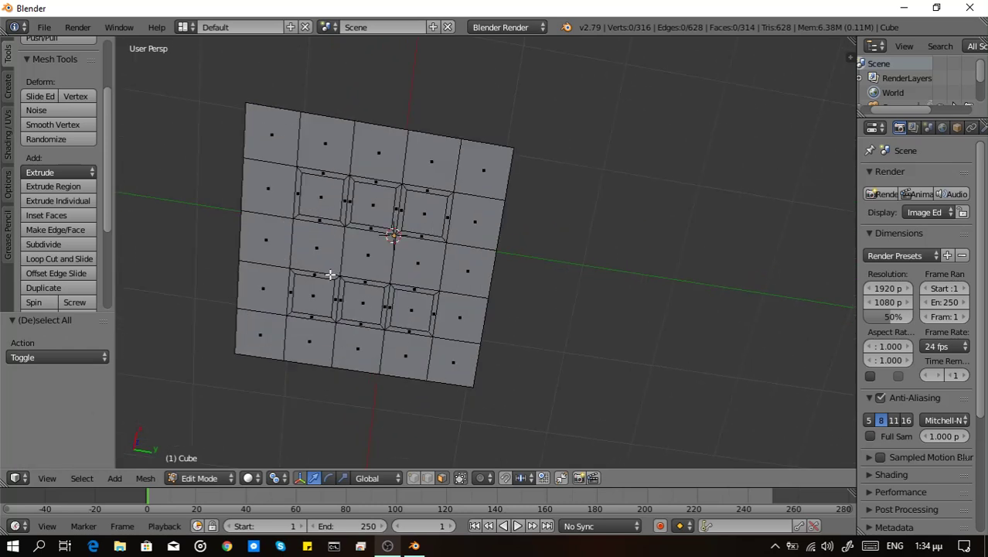
Extrude six faces in two rows of three inward on the facing side
right_click(321, 204)
right_click(381, 205, "shift")
right_click(420, 212, "shift")
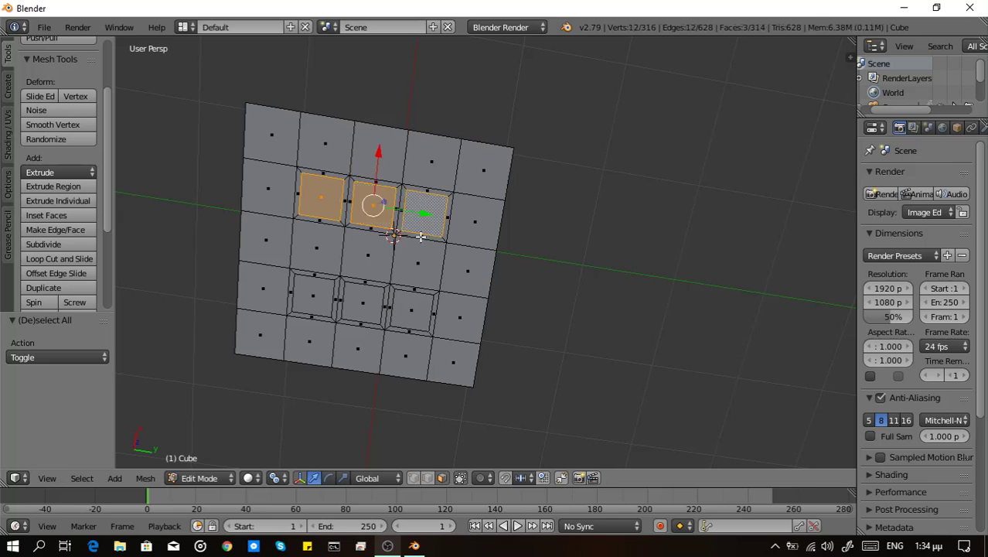
right_click(410, 297, "shift")
right_click(376, 304, "shift")
right_click(322, 295, "shift")
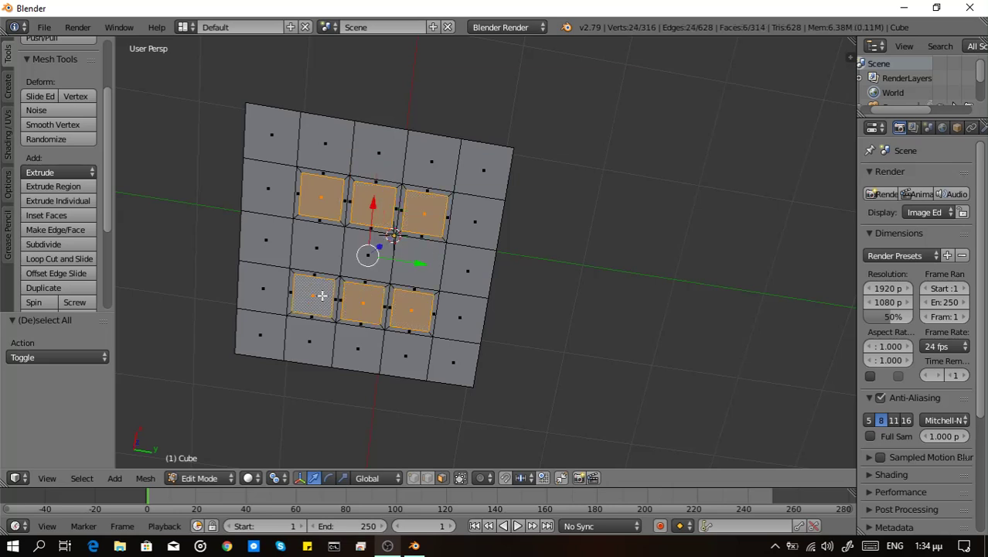
key("KP_8")
key("KP_8")
key("KP_8")
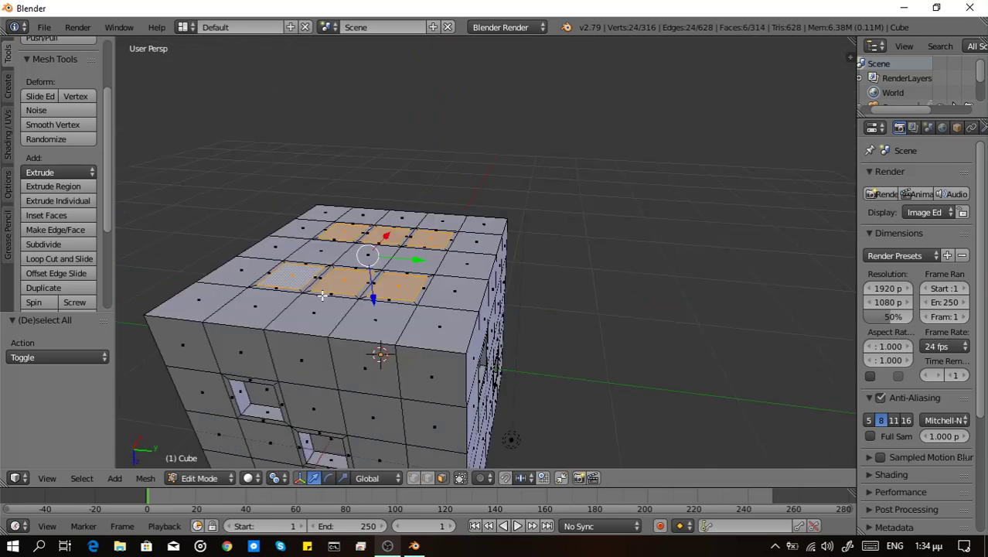
key("e")
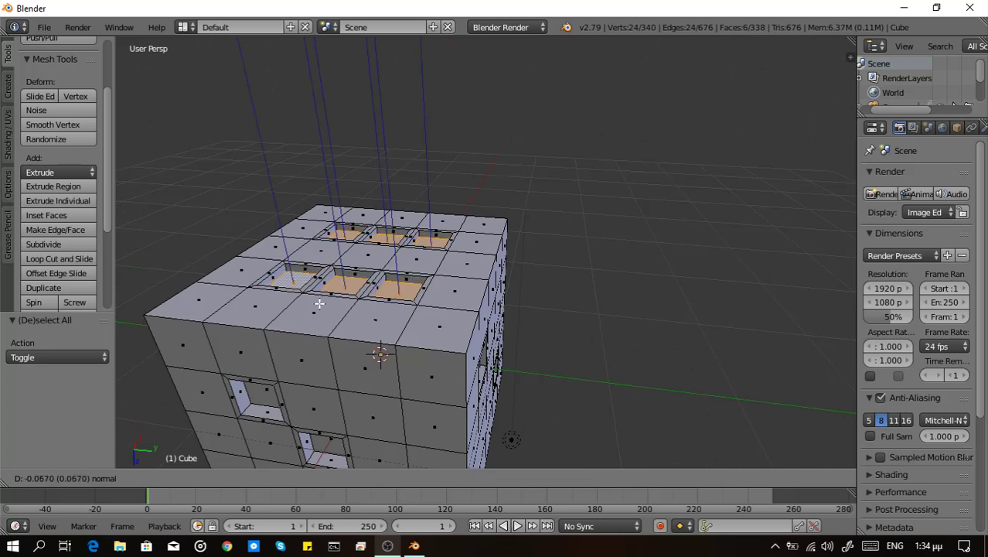
left_click(319, 306)
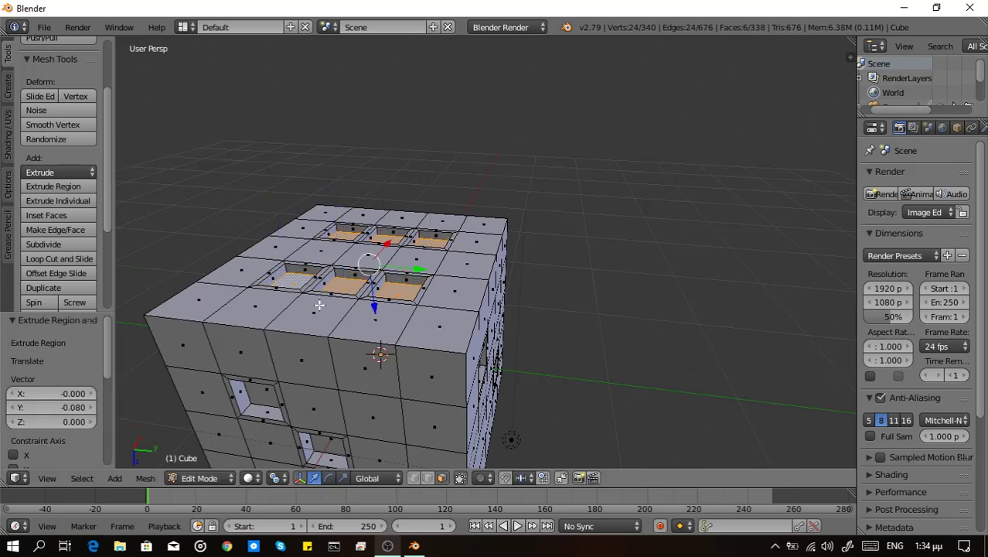
key("a")
key("KP_8")
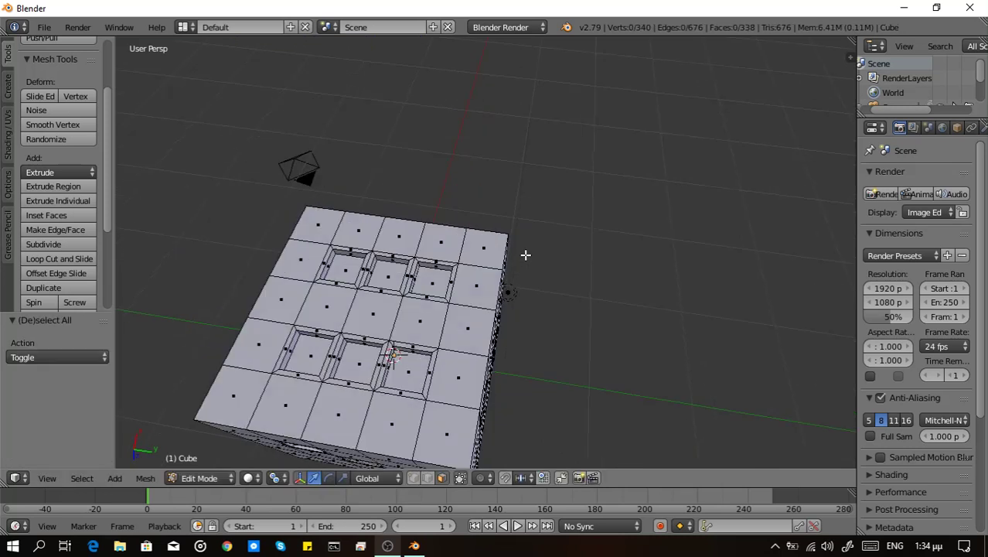
key("KP_2")
key("KP_2")
key("KP_2")
key("KP_2")
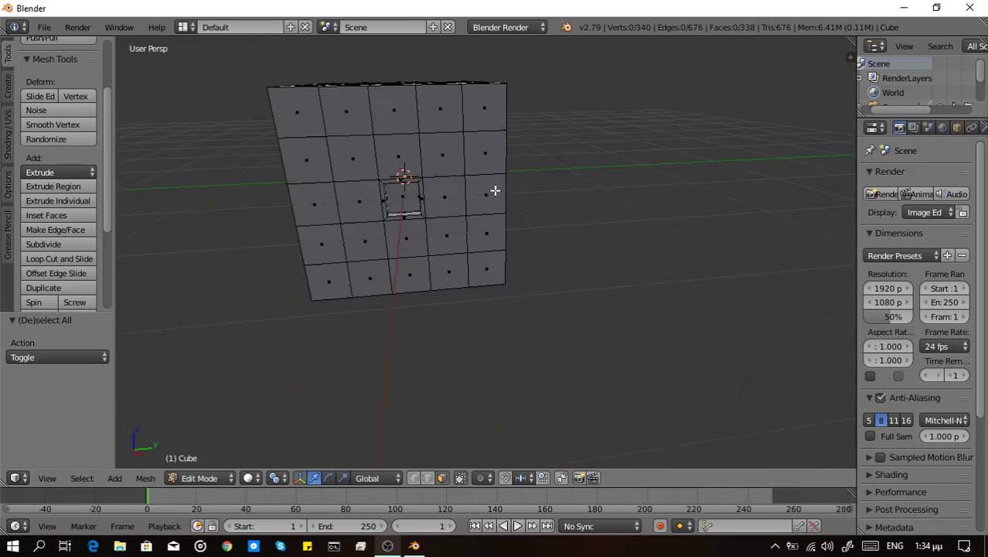
key("KP_8")
right_click(482, 192)
middle_click_drag(482, 192, 714, 196)
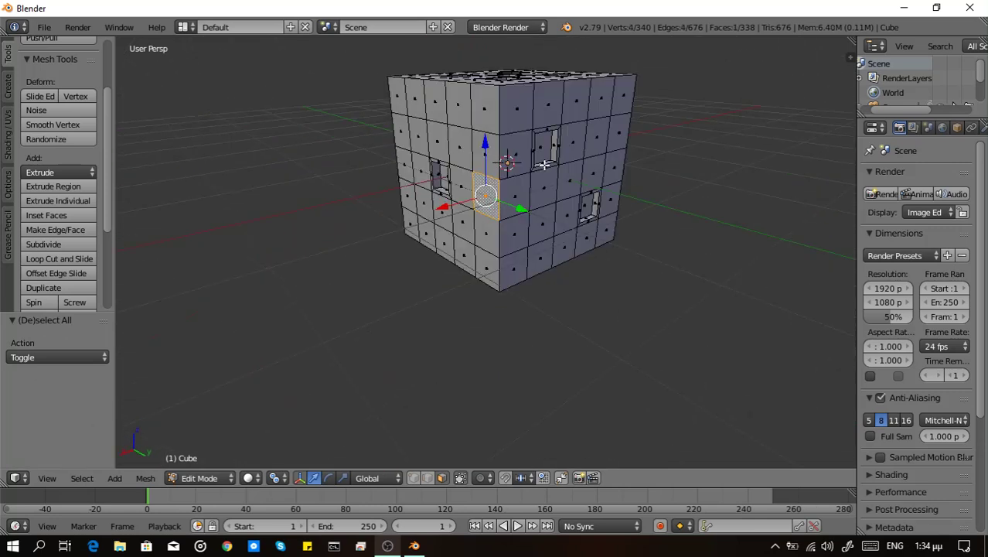
key("KP_8")
key("KP_6")
key("KP_6")
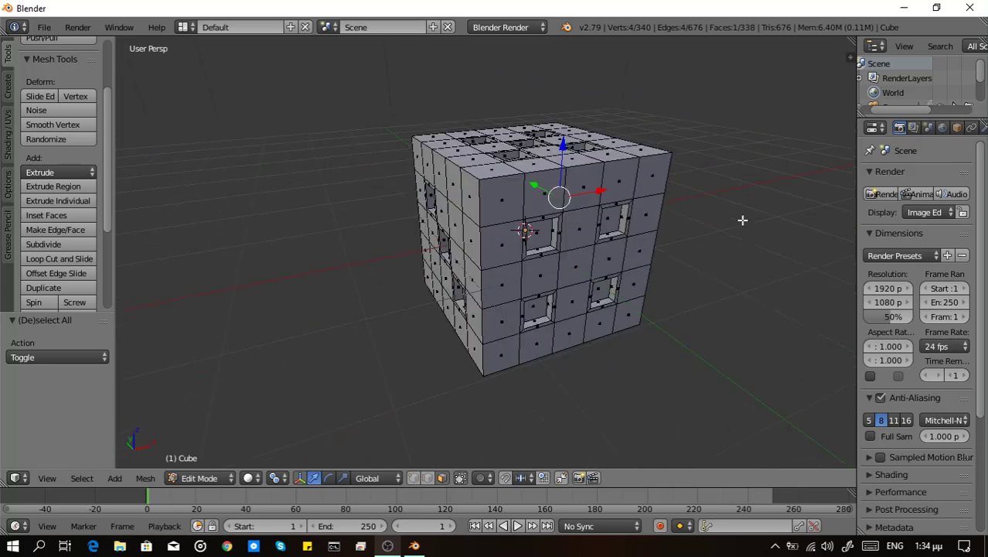
key("KP_6")
key("KP_6")
key("KP_2")
key("KP_2")
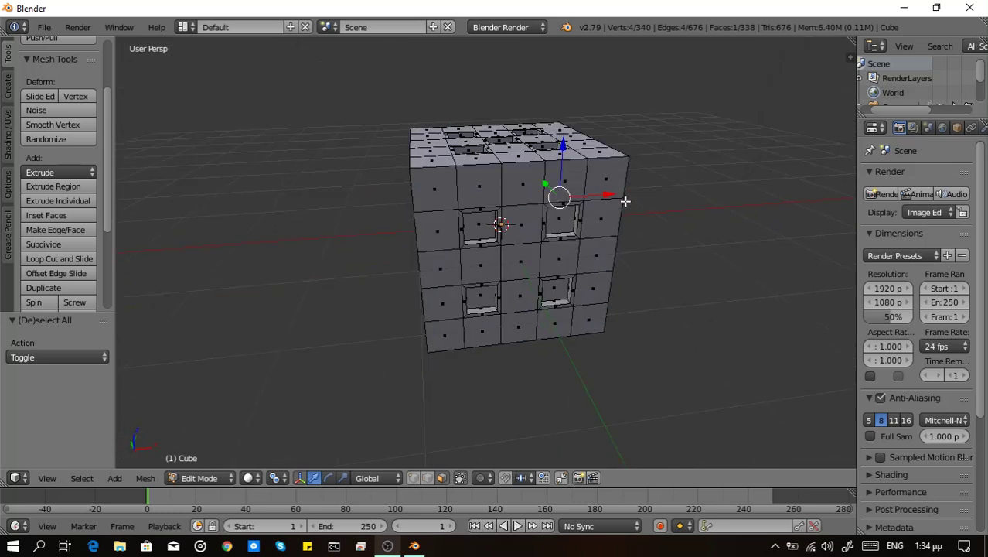
key("KP_2")
key("KP_2")
key("KP_2")
key("KP_2")
key("KP_2")
key("KP_2")
key("KP_2")
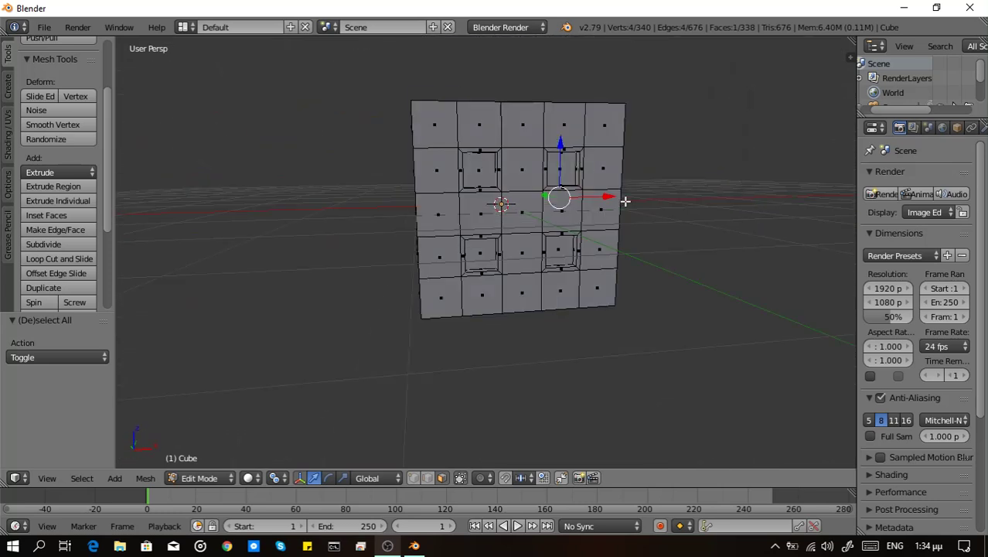
key("KP_6")
key("KP_6")
scroll(624, 201, "down", 2)
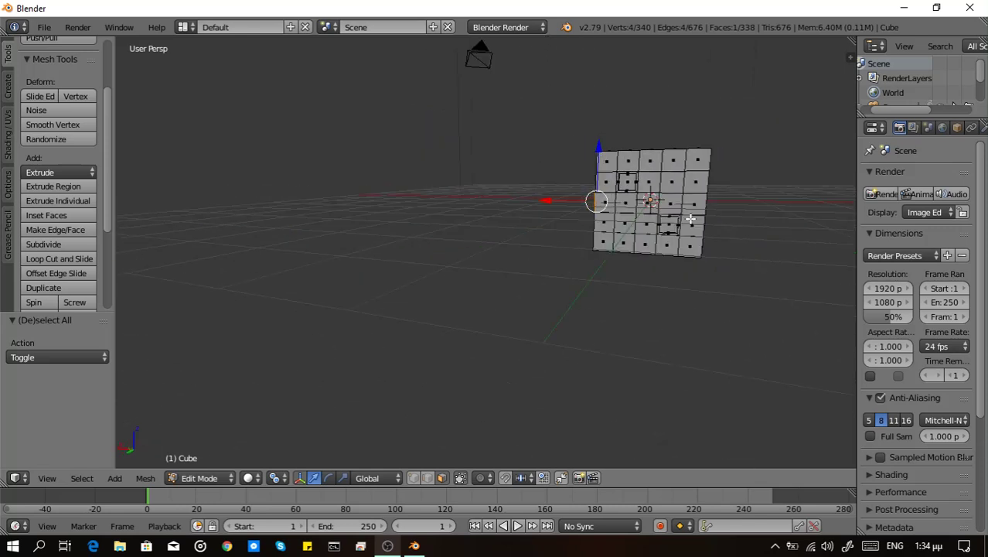
key("KP_6")
key("KP_6")
key("KP_6")
key("KP_6")
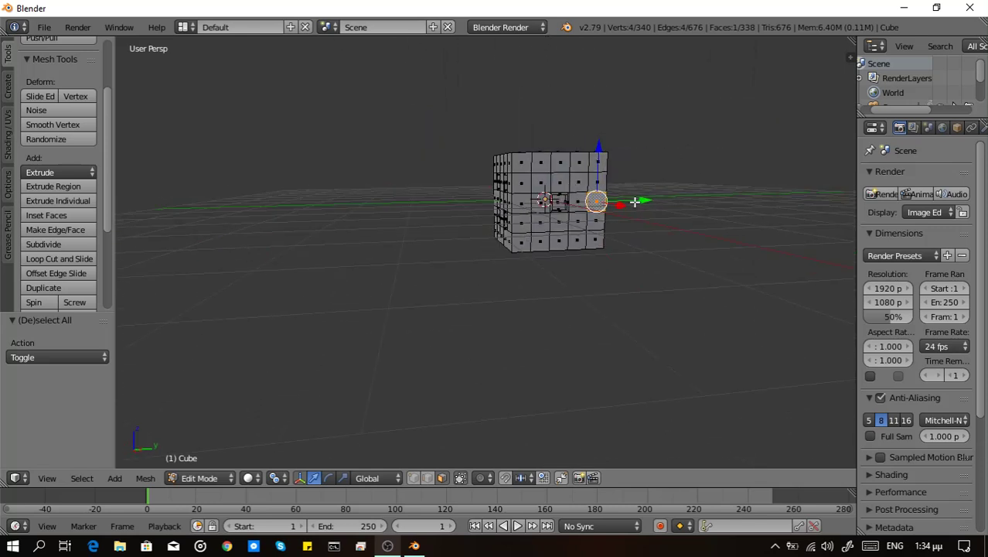
key("a")
key("KP_8")
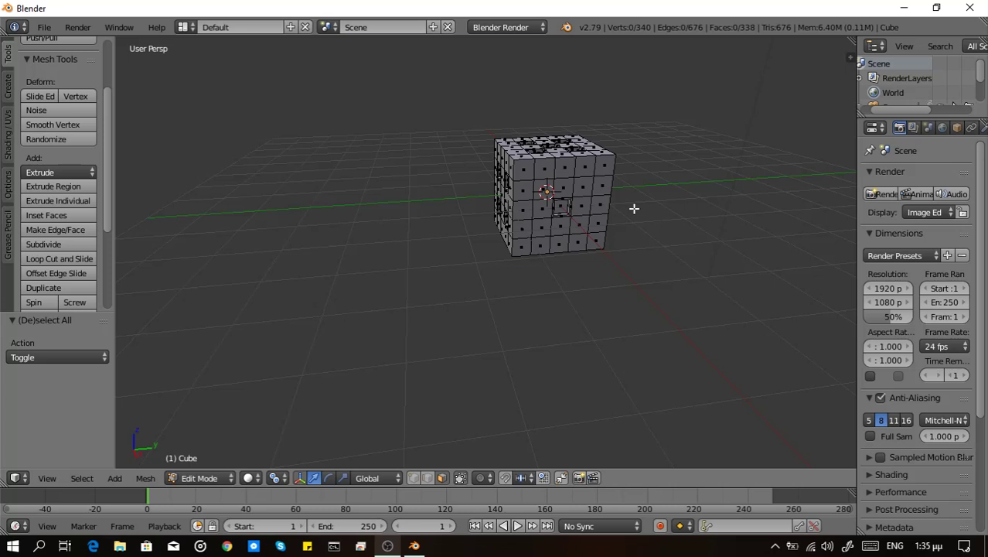
scroll(563, 188, "up", 1)
scroll(563, 189, "up", 2)
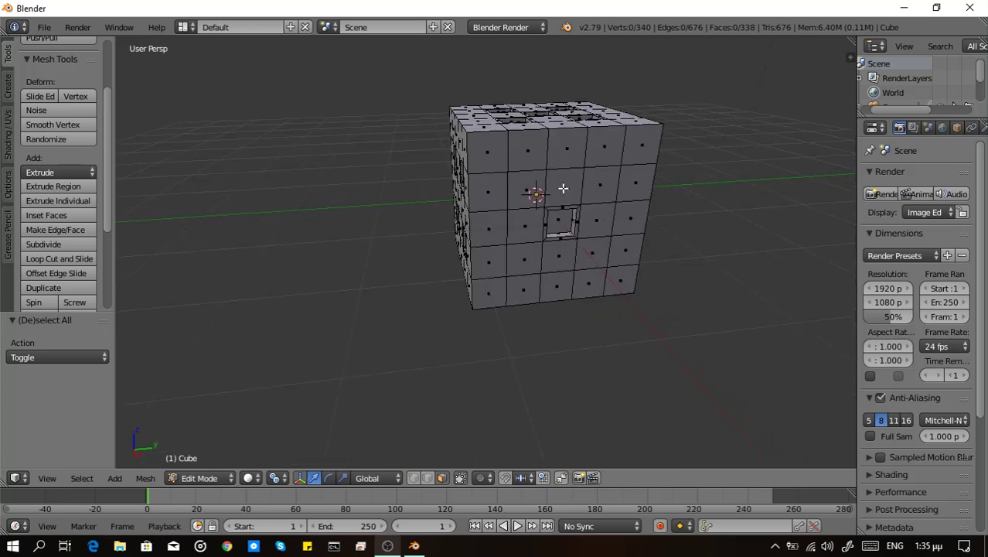
key("a")
key("a")
key("a")
right_click(643, 217)
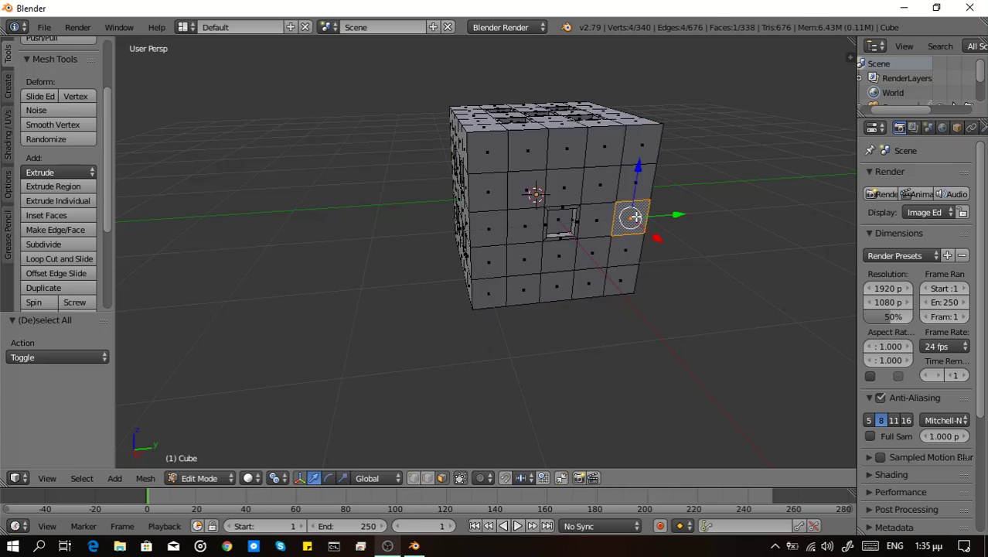
key("a")
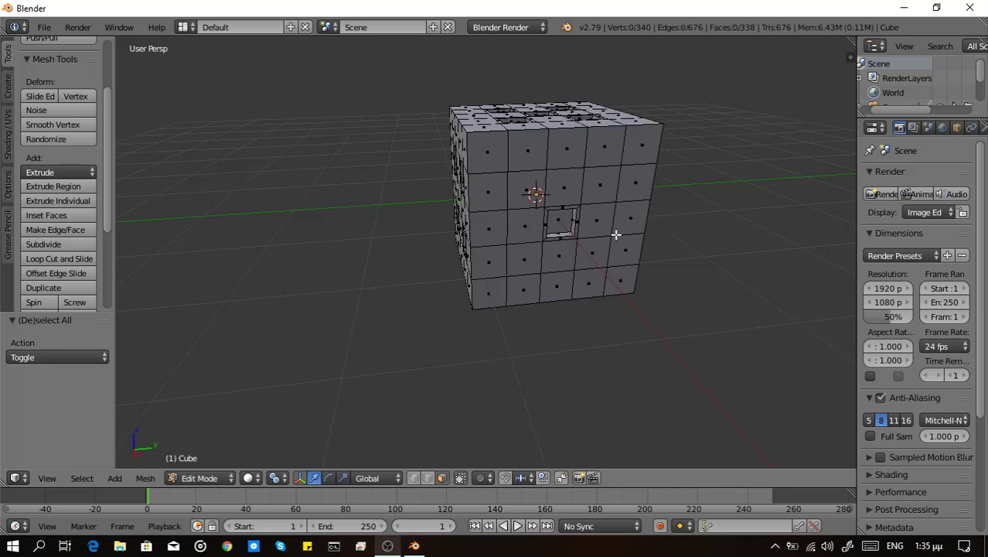
Select the pip-hole floor faces on the front and right sides of the die
right_click(560, 221)
middle_click_drag(560, 221, 561, 223)
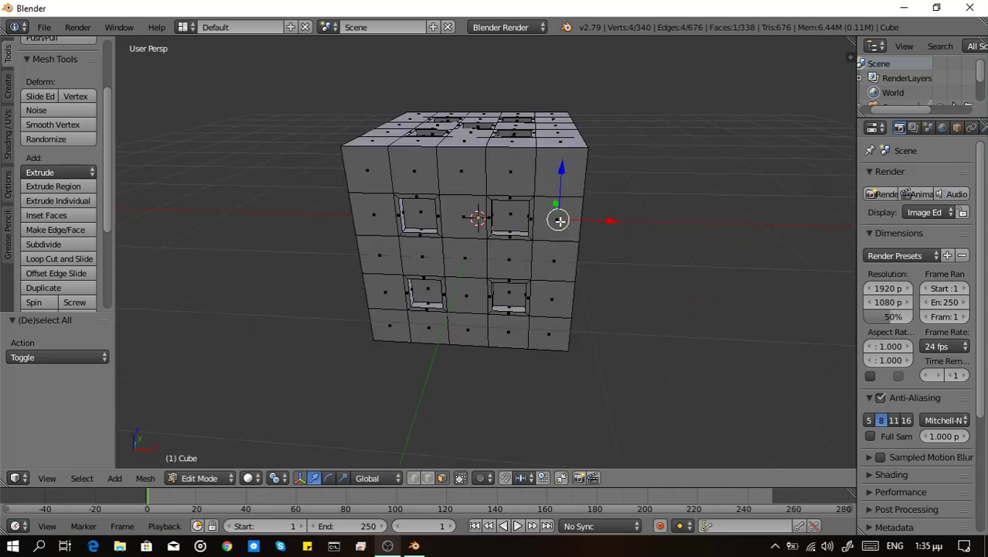
right_click(427, 219, "shift")
right_click(510, 215, "shift")
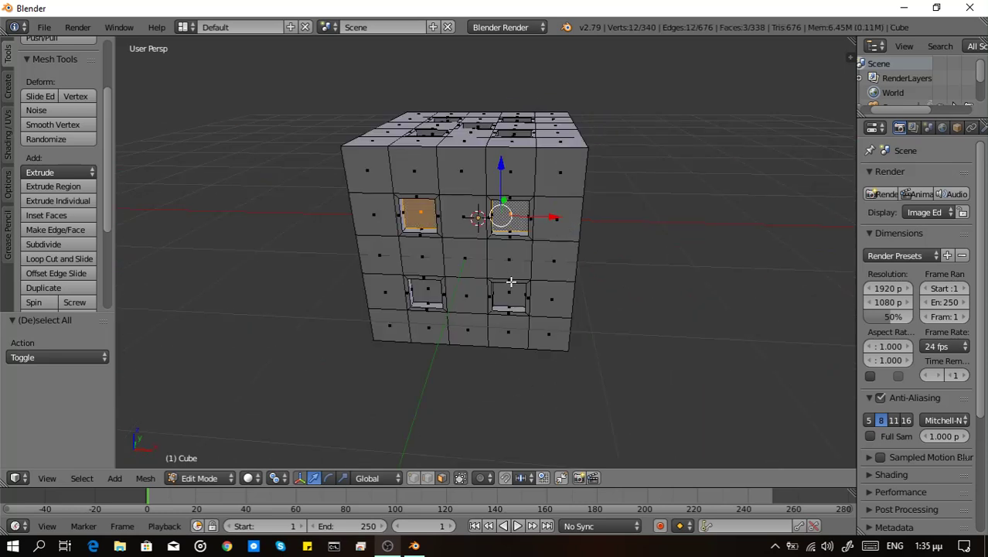
right_click(509, 291, "shift")
right_click(429, 298, "shift")
mouse_move(429, 299)
middle_mouse_down()
mouse_move(727, 297)
mouse_move(682, 317)
middle_mouse_up()
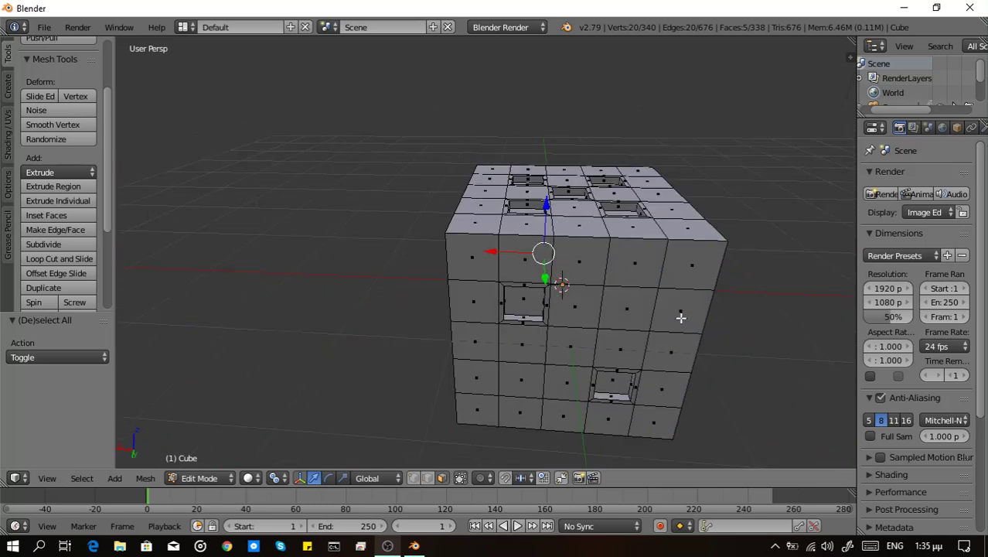
right_click(522, 296, "shift")
right_click(611, 384, "shift")
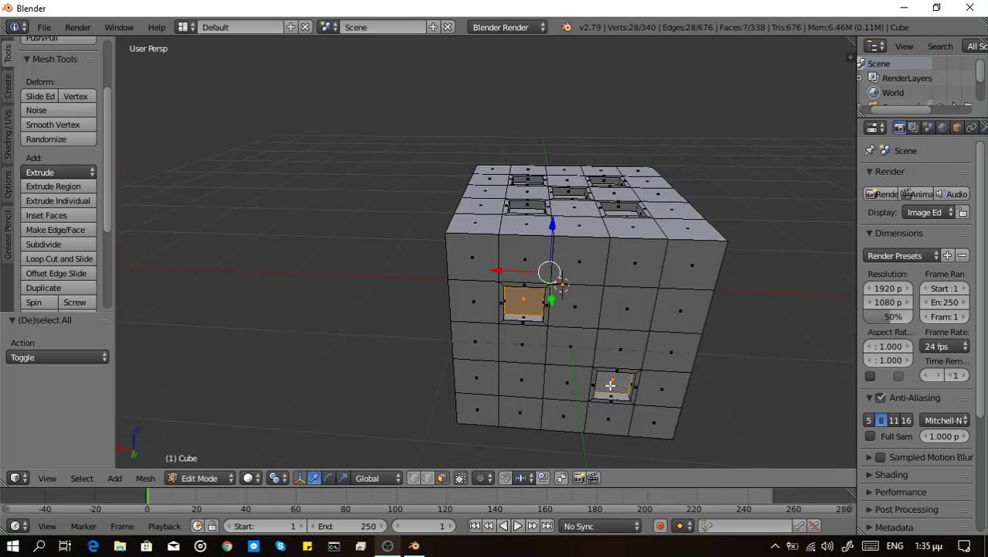
mouse_move(611, 384)
middle_mouse_down()
mouse_move(628, 375)
mouse_move(611, 370)
middle_mouse_up()
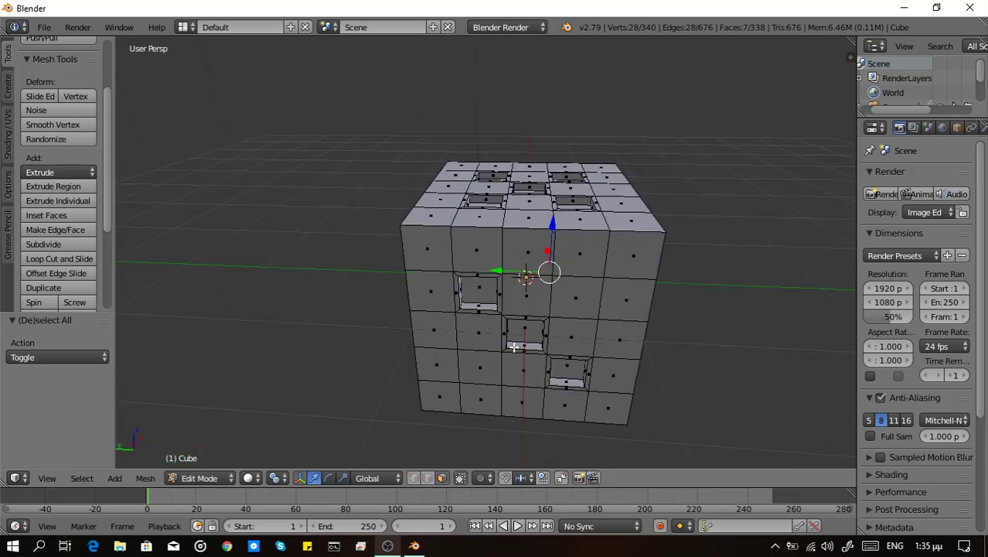
Add the three-pip and four-pip hole faces to the selection
right_click(479, 296, "shift")
right_click(525, 335, "shift")
right_click(567, 368, "shift")
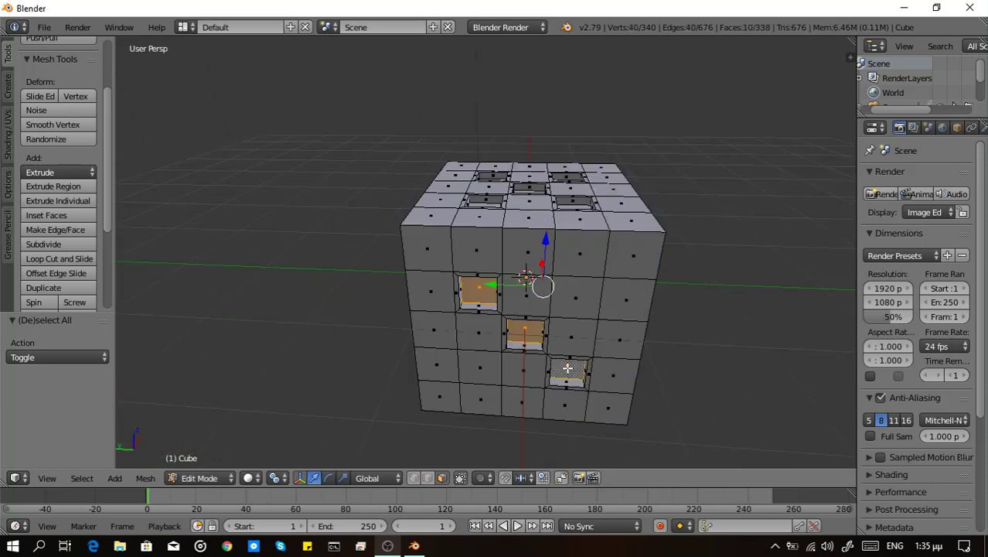
mouse_move(569, 369)
middle_mouse_down()
mouse_move(642, 395)
mouse_move(536, 332)
middle_mouse_up()
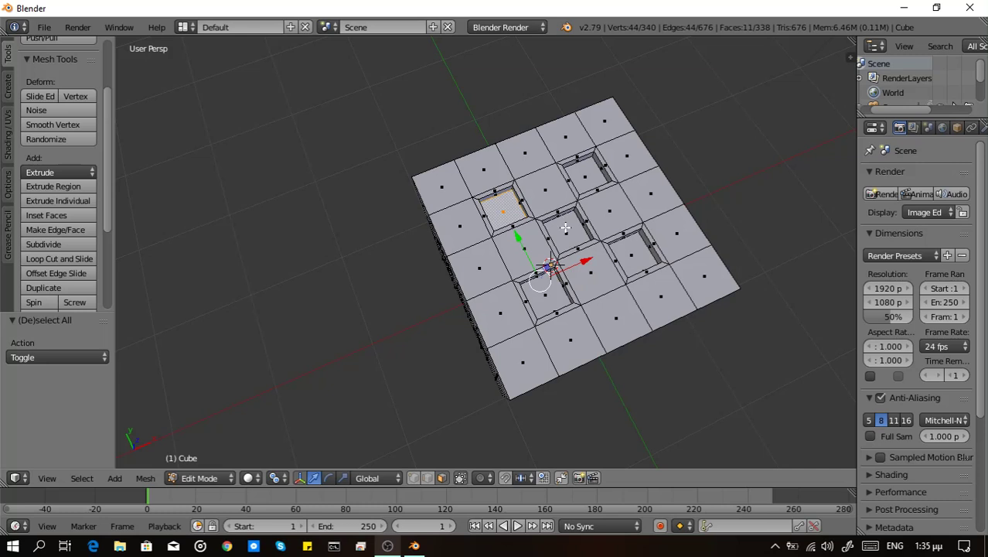
right_click(565, 228, "shift")
right_click(594, 170, "shift")
right_click(632, 253, "shift")
right_click(558, 297, "shift")
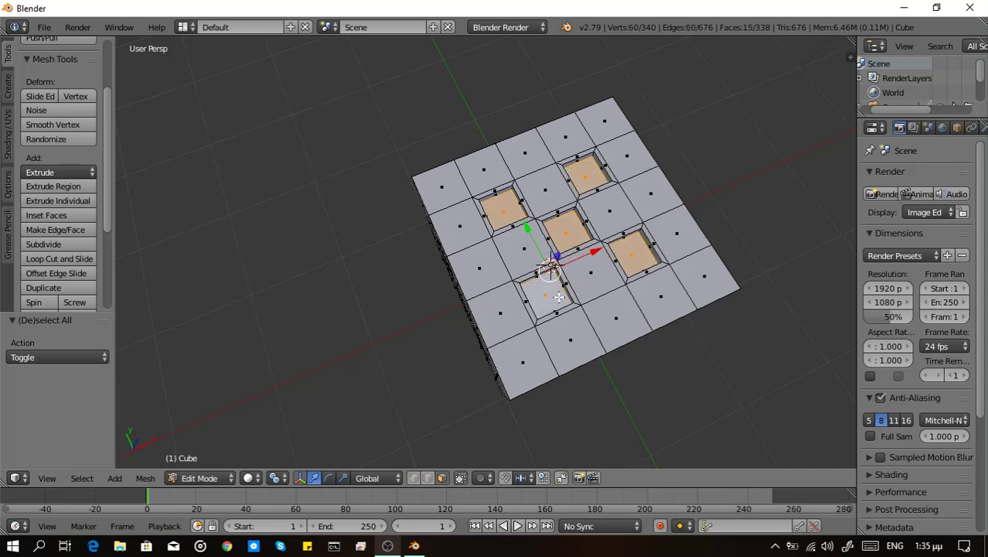
middle_click_drag(559, 297, 582, 347)
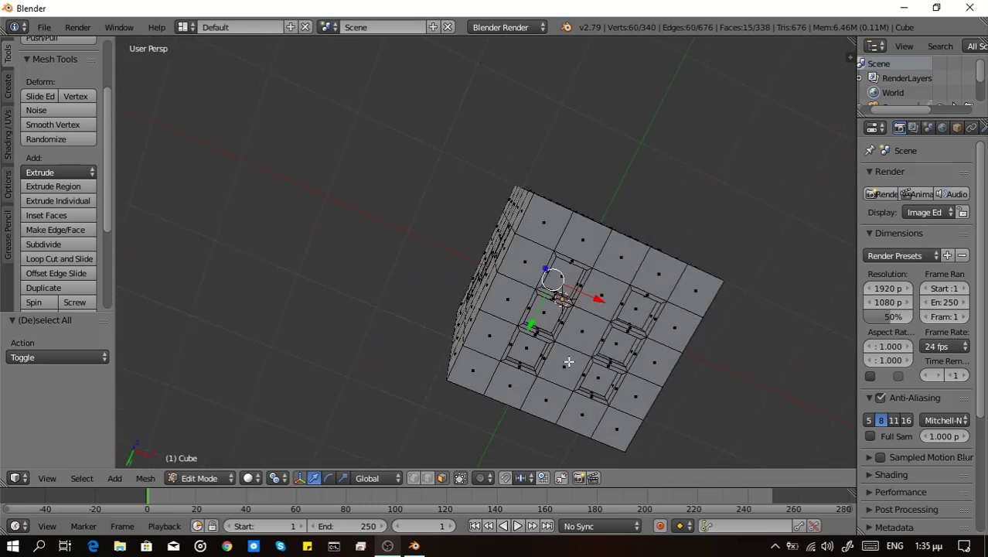
Add the six-pip hole faces to the selection and widen the Properties editor
right_click(567, 276, "shift")
right_click(540, 318, "shift")
right_click(527, 349, "shift")
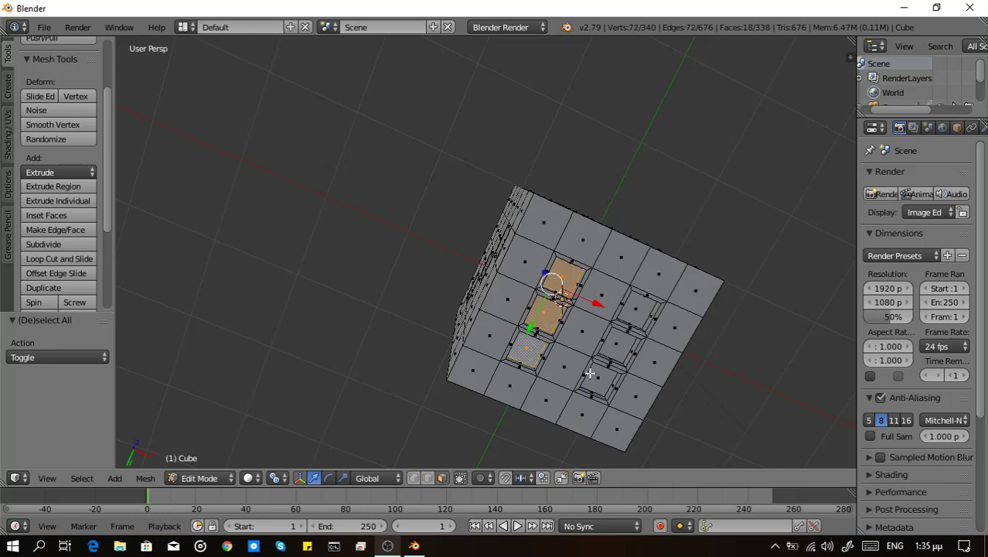
right_click(597, 379, "shift")
right_click(617, 345, "shift")
right_click(630, 314, "shift")
mouse_move(630, 314)
middle_mouse_down()
mouse_move(653, 330)
mouse_move(705, 335)
middle_mouse_up()
scroll(653, 330, "down", 1)
scroll(658, 333, "down", 1)
scroll(705, 336, "up", 1)
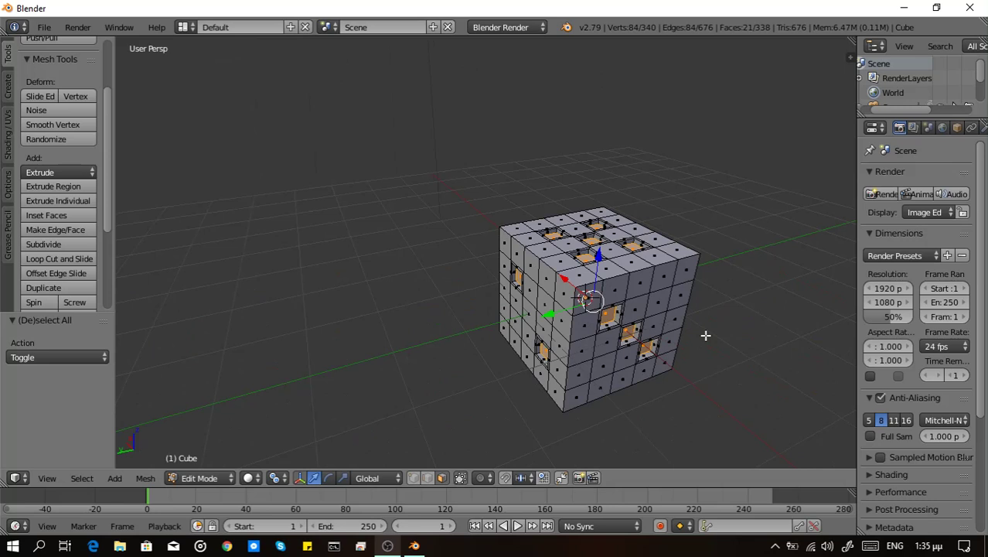
left_click_drag(857, 199, 773, 197)
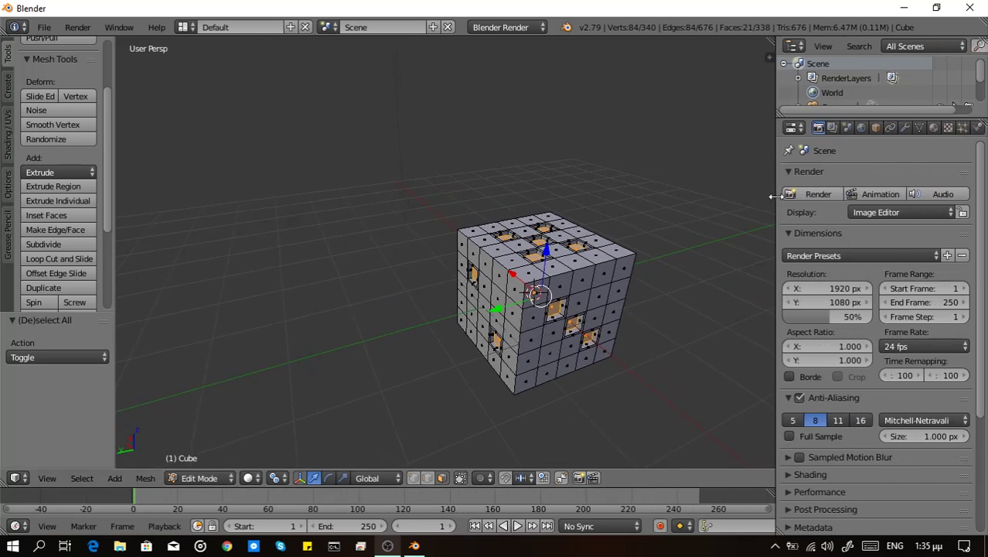
Assign the first slot, Material, to the selected pip-hole faces from the Material tab
left_click(934, 128)
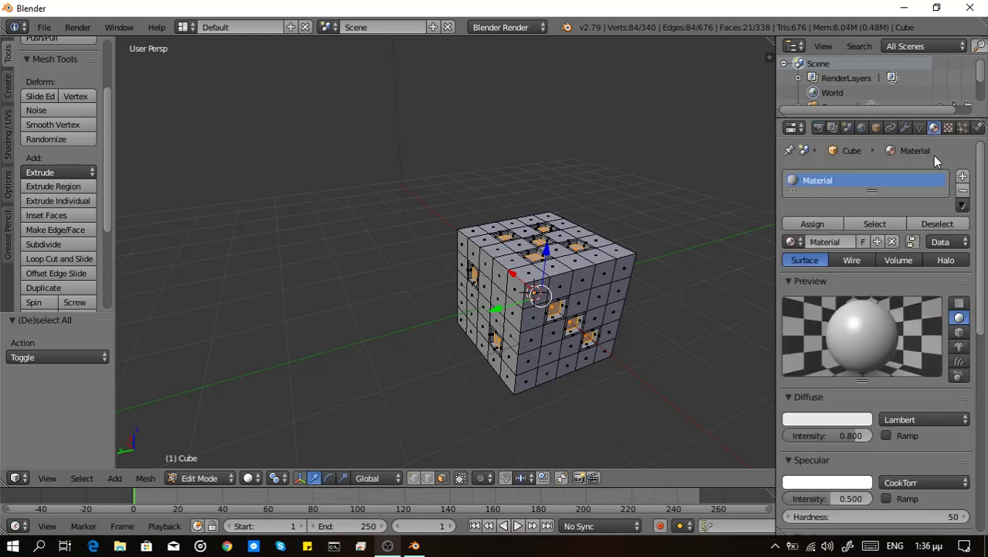
left_click_drag(872, 190, 872, 201)
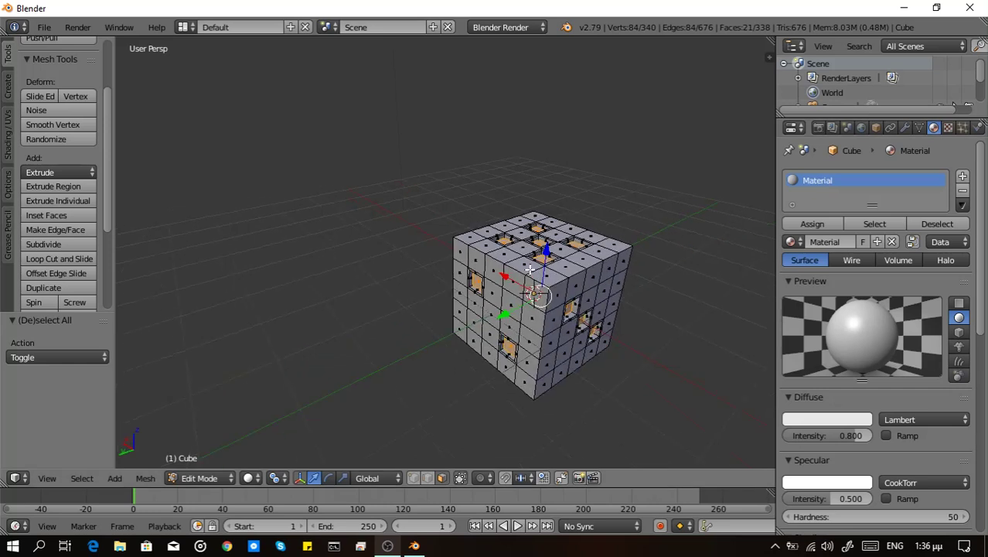
middle_click_drag(596, 272, 572, 273)
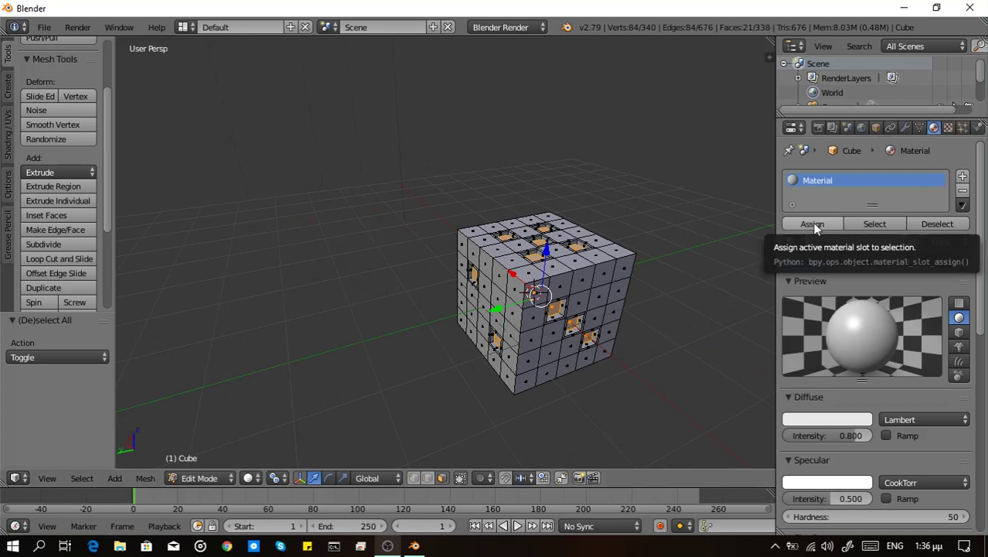
left_click(813, 224)
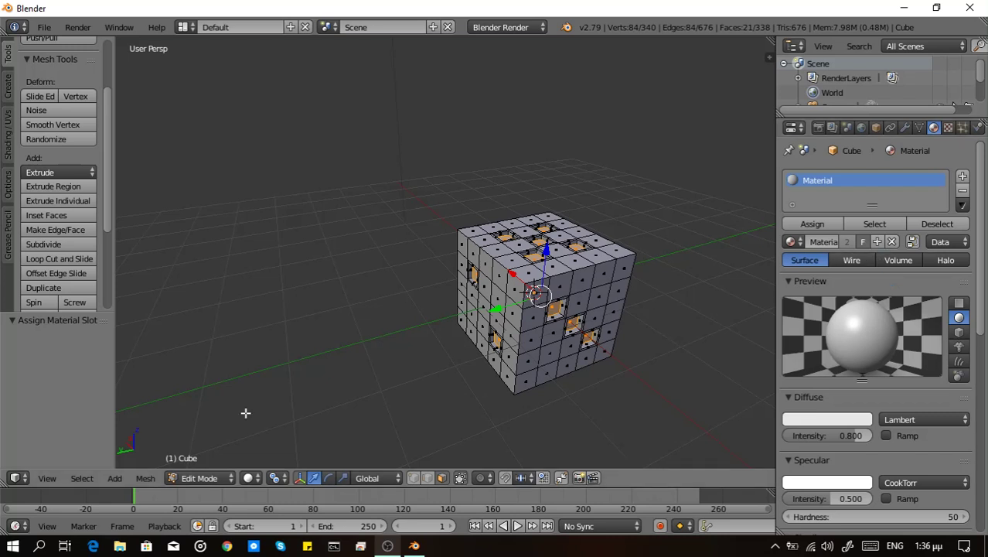
Invert the selection, add a new Material.001 slot and assign it to the body faces
left_click(98, 478)
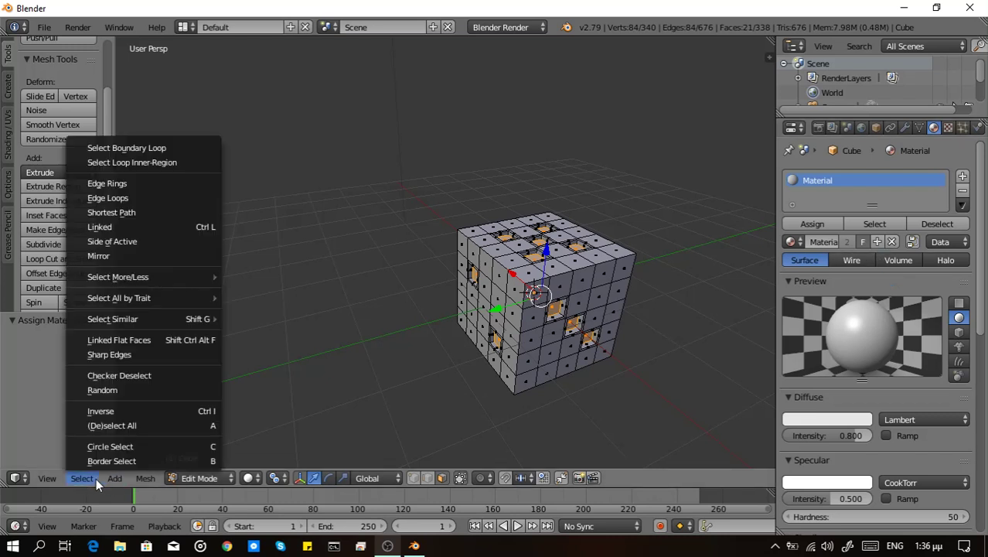
left_click(95, 411)
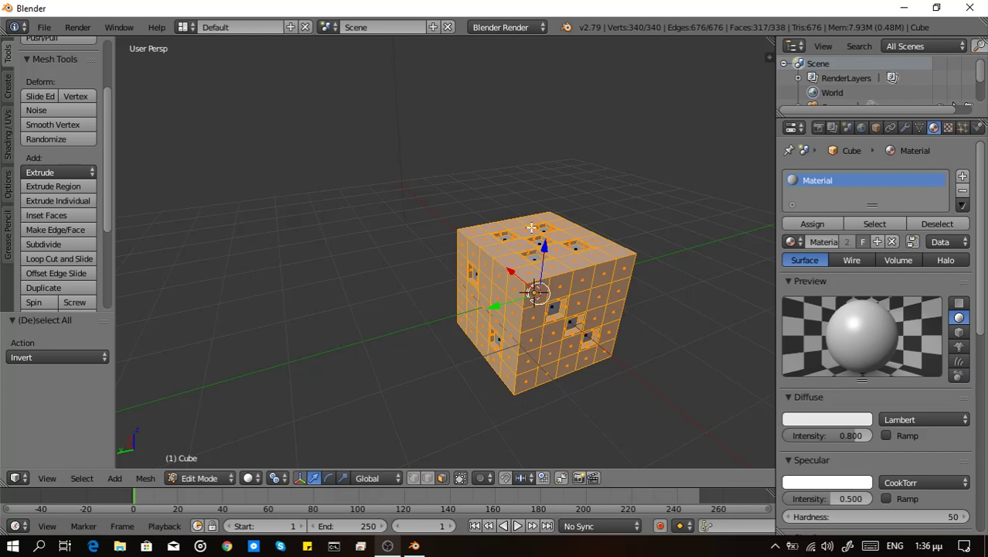
left_click(973, 177)
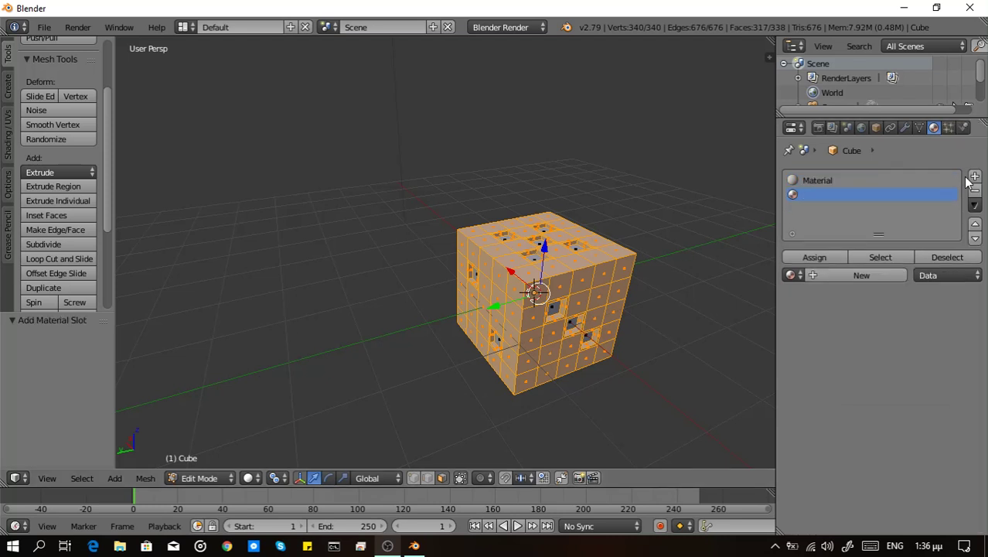
left_click(872, 275)
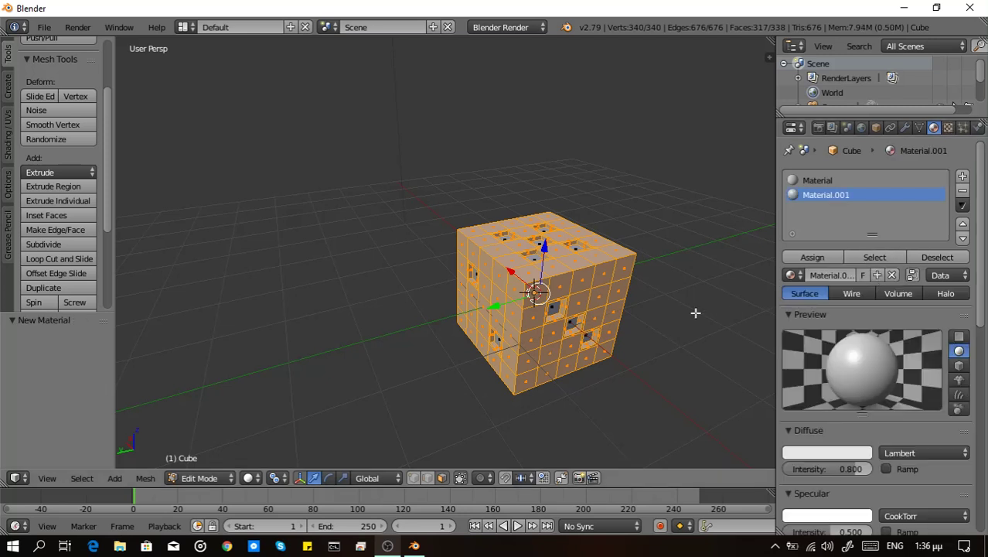
left_click(803, 257)
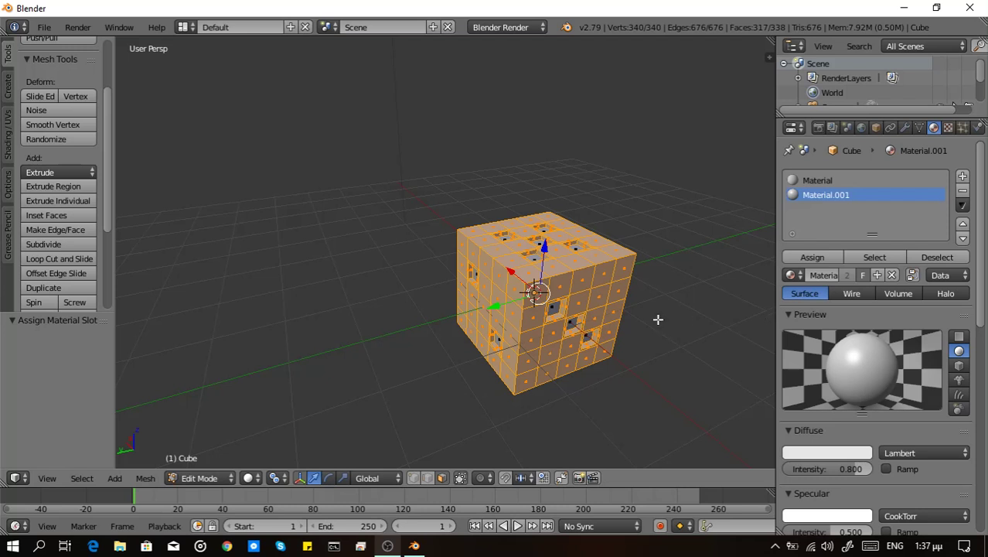
Toggle between the Material and Material.001 slots to check the assignment
left_click(806, 181)
left_click(811, 196)
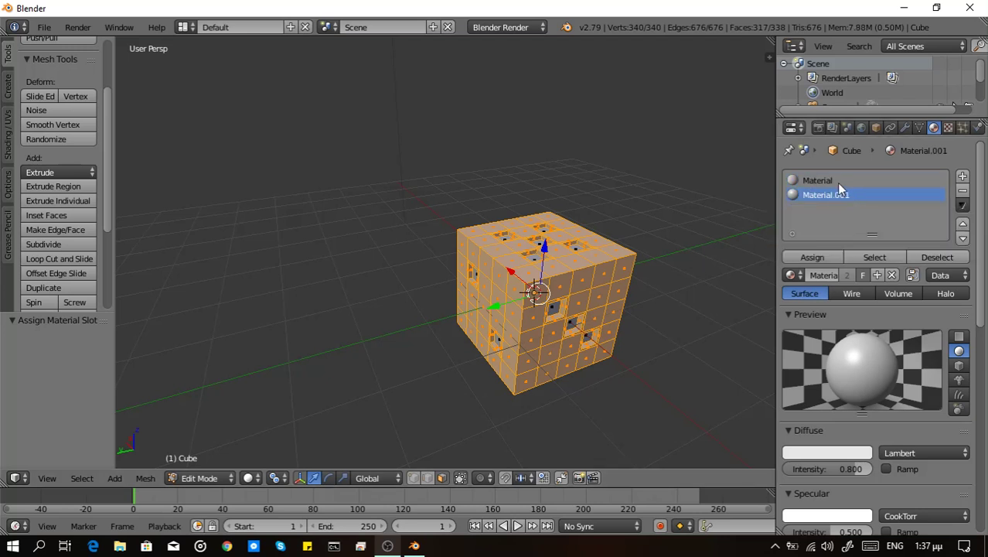
left_click(823, 180)
left_click(826, 197)
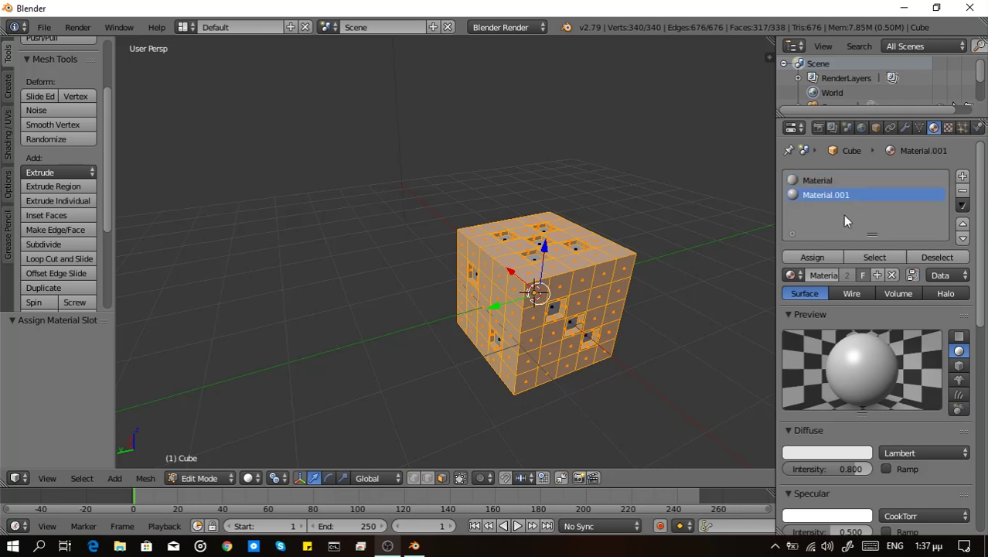
Select the faces using Material and set its diffuse colour to pure black (0, 0, 0)
left_click(926, 253)
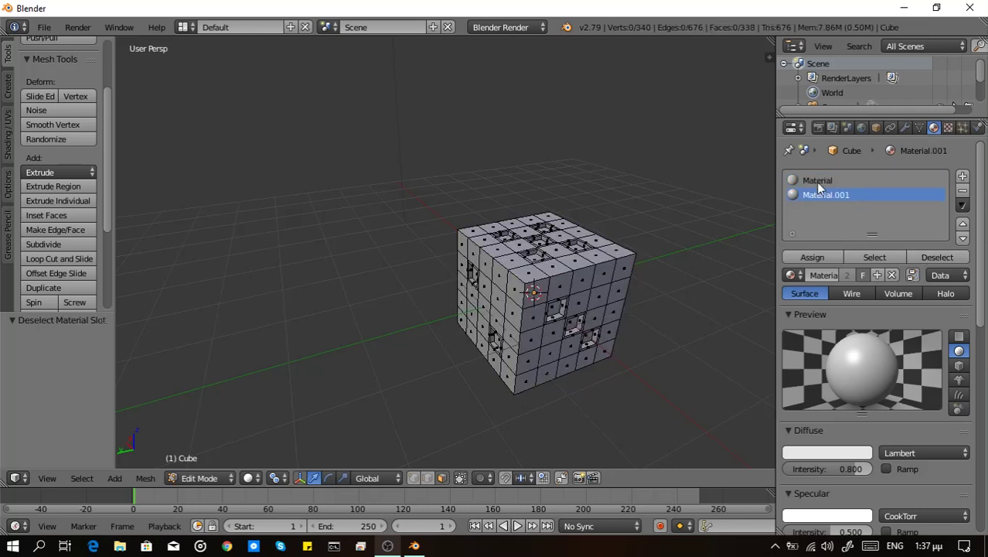
left_click(816, 182)
left_click(877, 258)
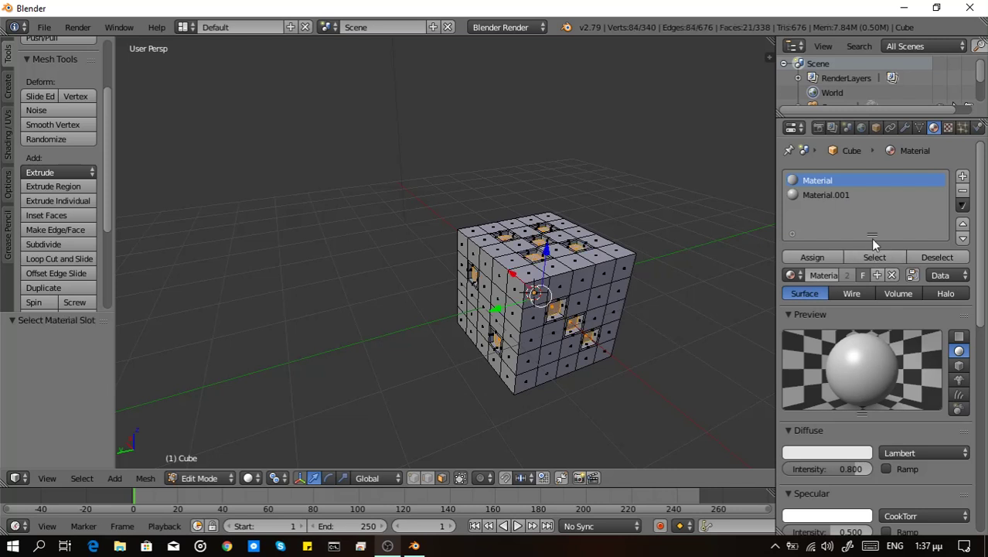
left_click(864, 454)
left_click(837, 297)
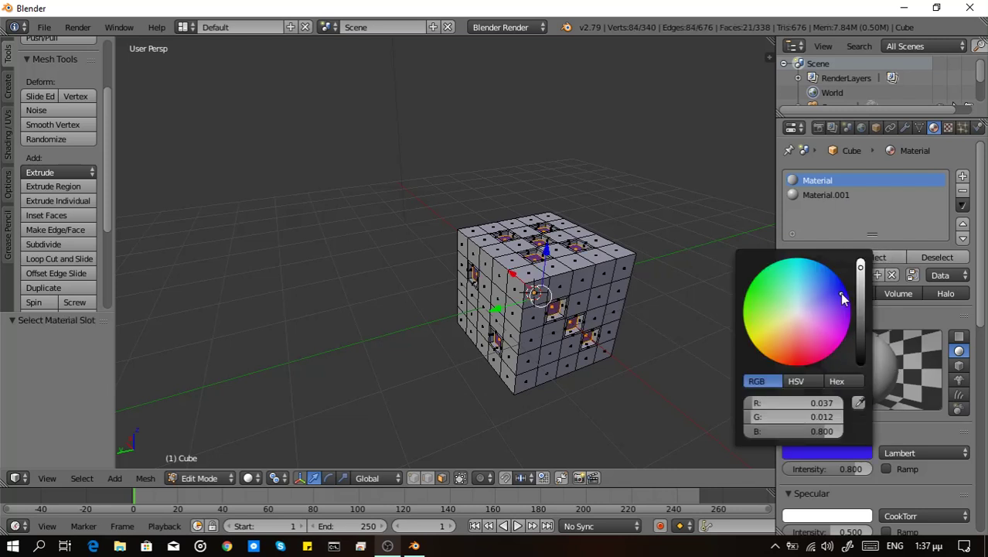
left_click_drag(837, 292, 841, 300)
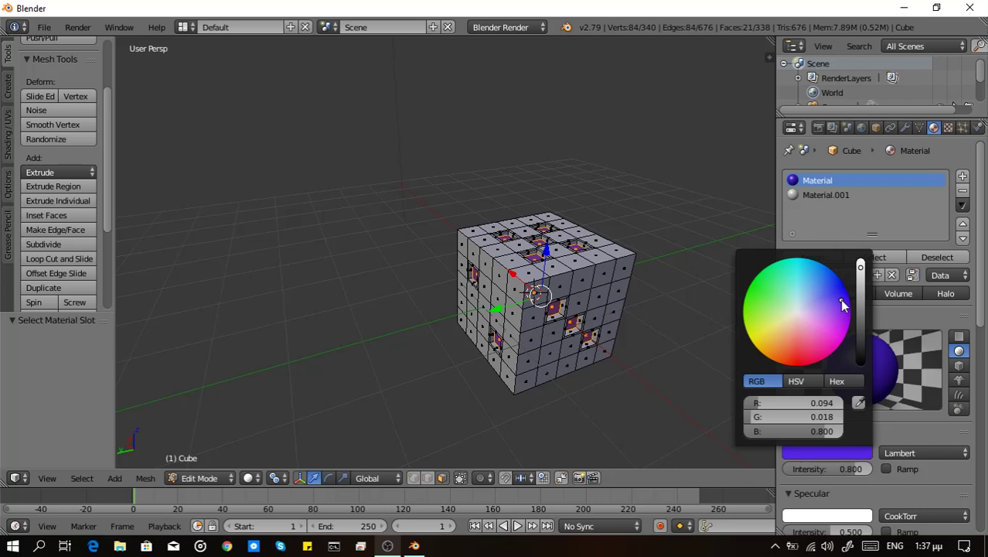
left_click_drag(861, 348, 860, 365)
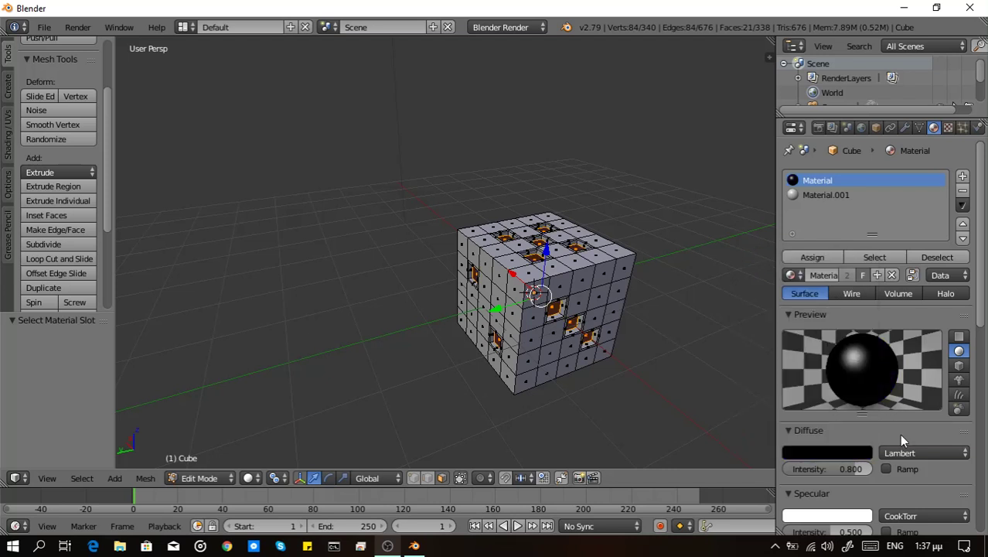
left_click(927, 258)
Set Material.001's diffuse colour to white (1, 1, 1), then deselect the whole mesh
left_click(839, 195)
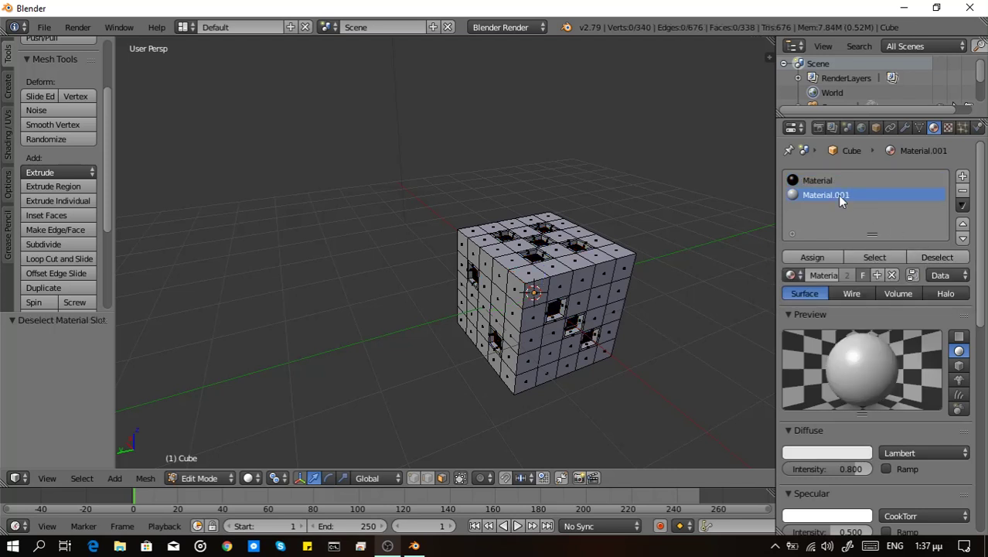
left_click(872, 257)
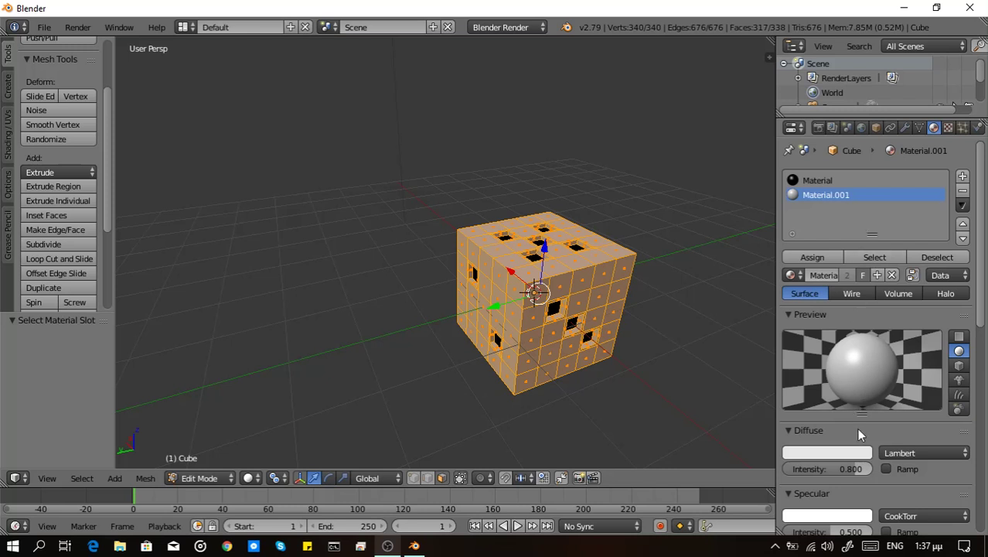
left_click(863, 455)
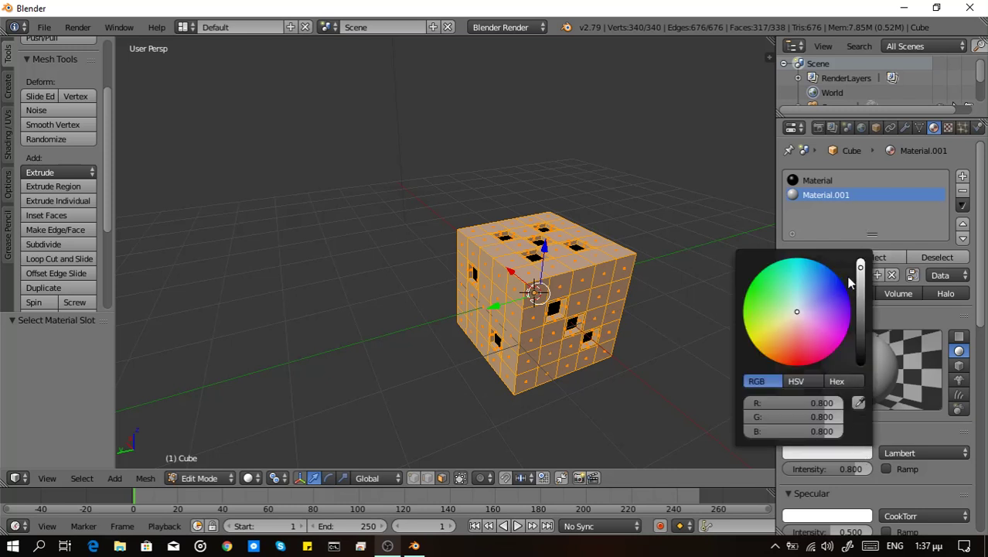
mouse_move(860, 272)
left_mouse_down()
mouse_move(860, 260)
mouse_move(860, 364)
left_mouse_up()
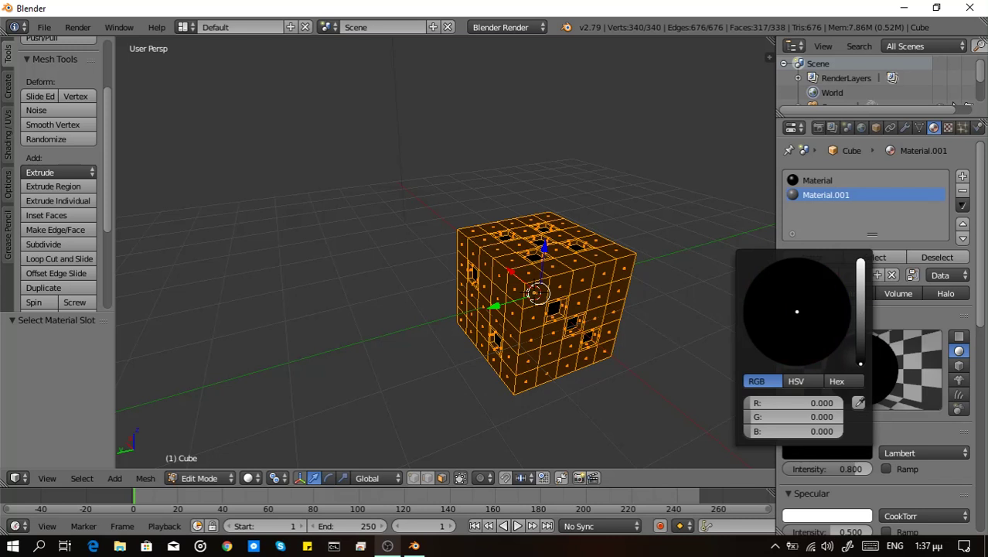
left_click_drag(860, 363, 860, 260)
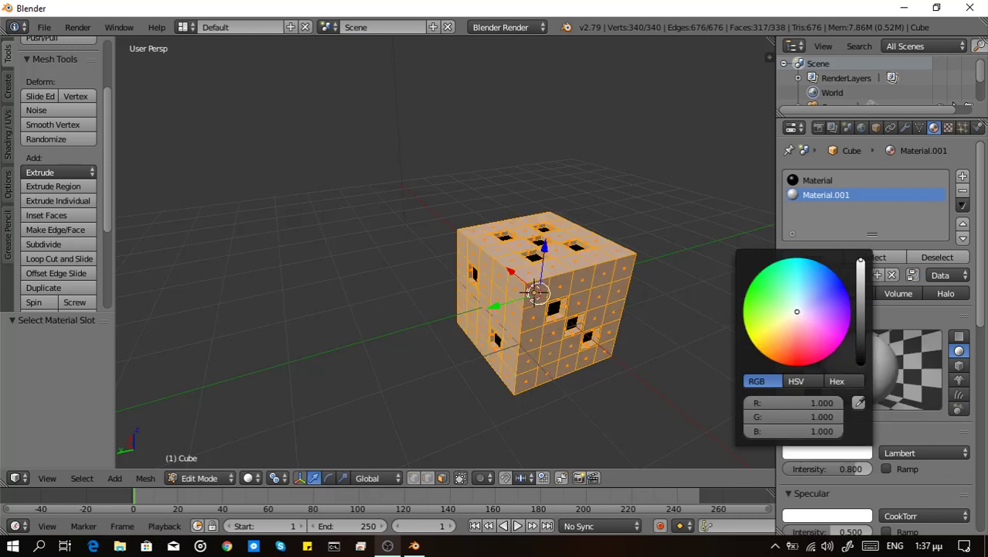
left_click(897, 430)
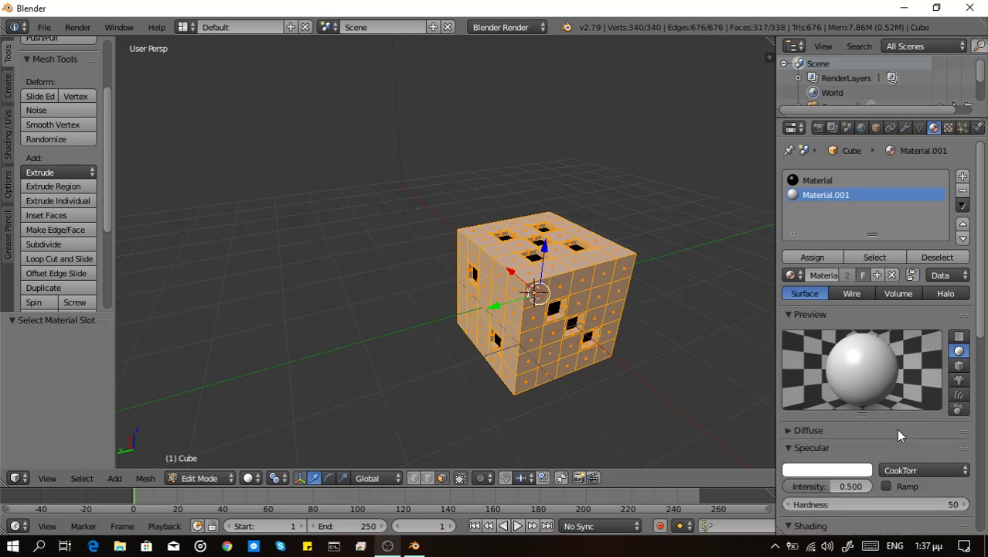
left_click(788, 431)
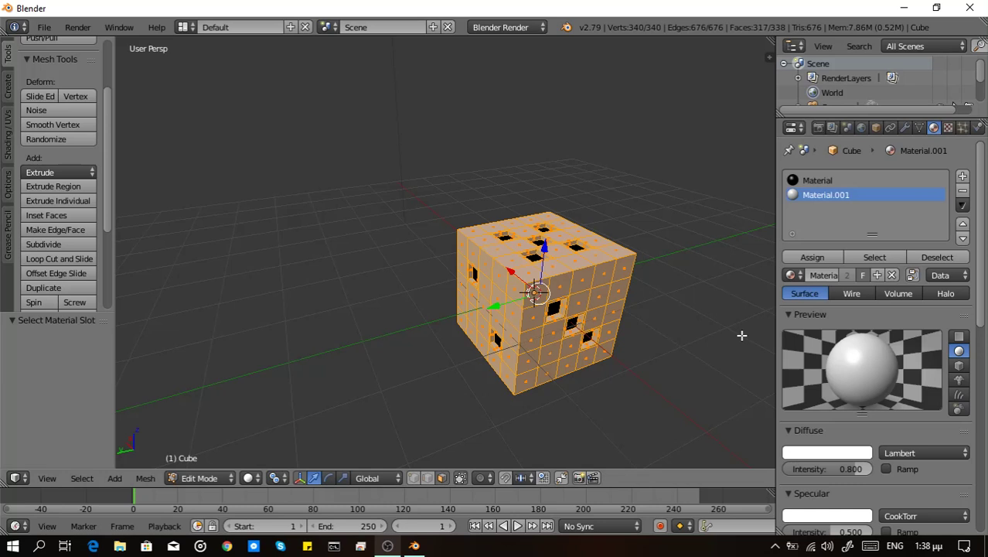
key("a")
scroll(747, 328, "up", 1)
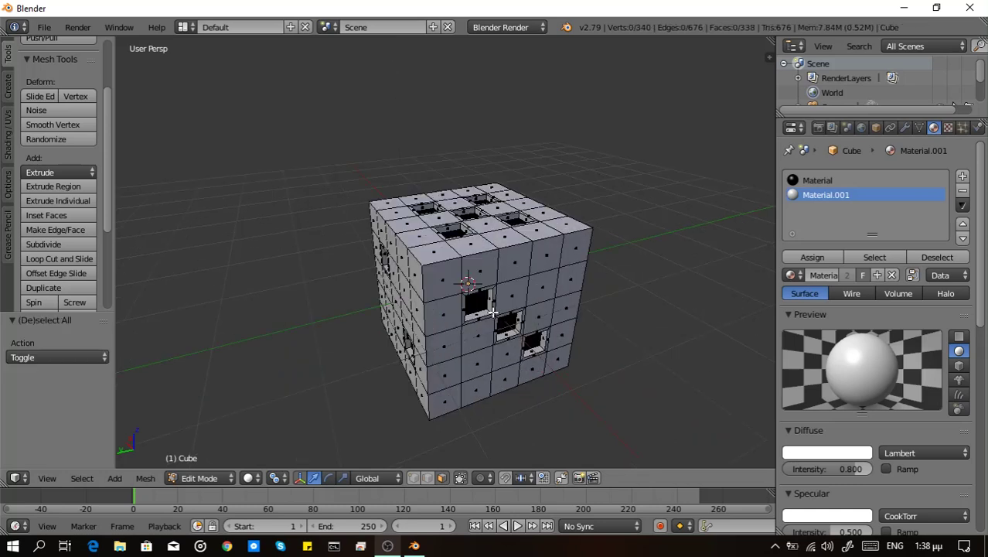
mouse_move(585, 344)
middle_mouse_down()
mouse_move(431, 300)
mouse_move(396, 212)
mouse_move(536, 247)
middle_mouse_up()
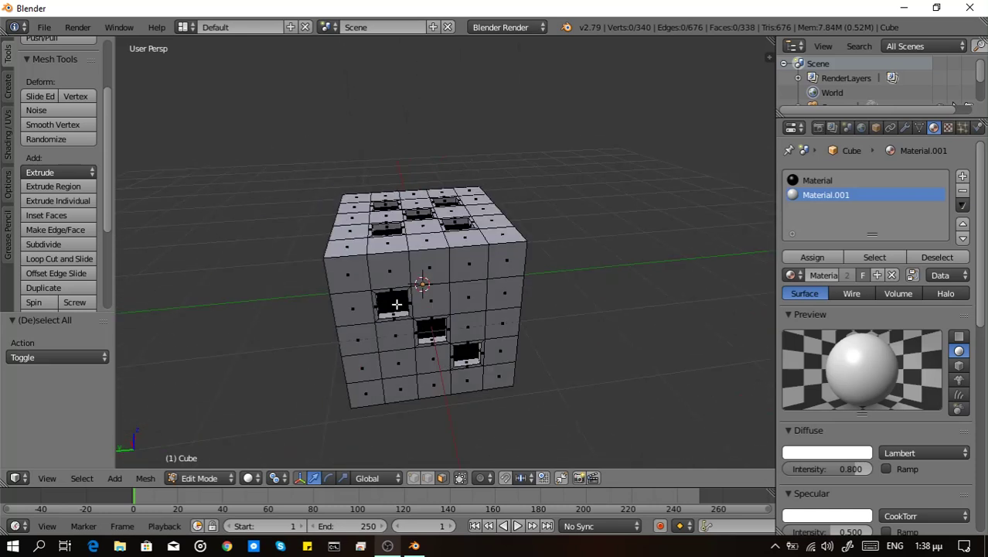
mouse_move(433, 311)
middle_mouse_down()
mouse_move(399, 309)
mouse_move(471, 320)
mouse_move(635, 280)
mouse_move(620, 233)
mouse_move(520, 214)
mouse_move(569, 249)
middle_mouse_up()
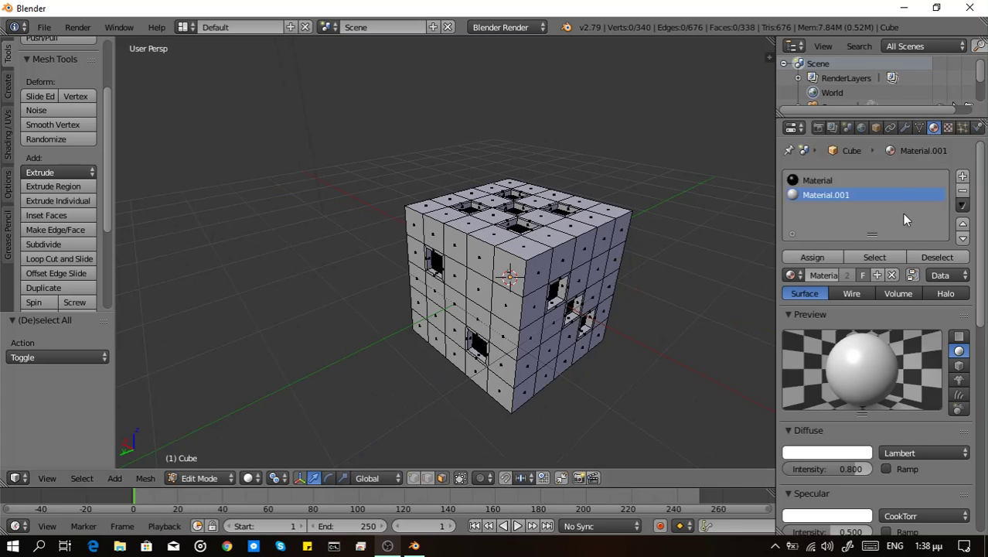
Add a Subdivision Surface modifier in the Modifiers tab with Render levels raised to 3
left_click(906, 129)
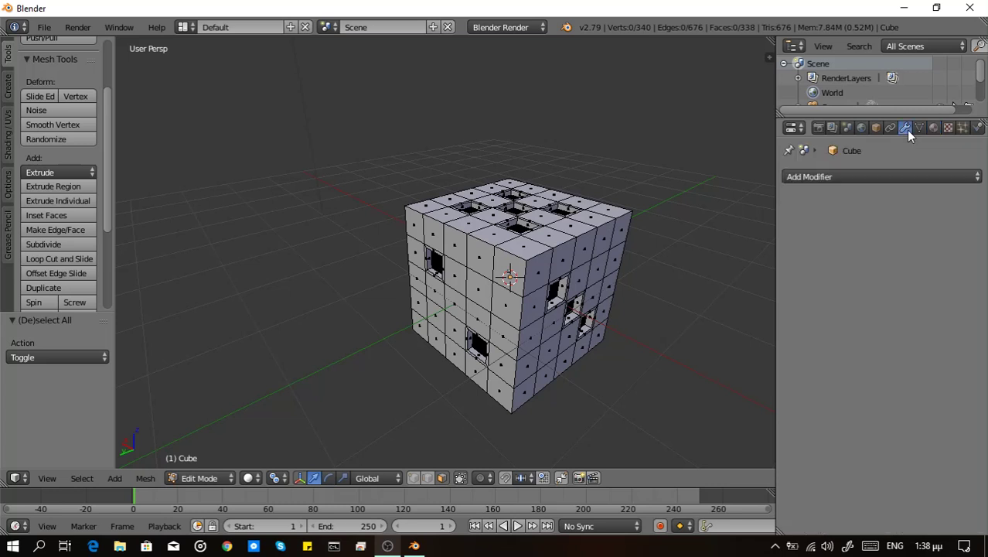
left_click(835, 178)
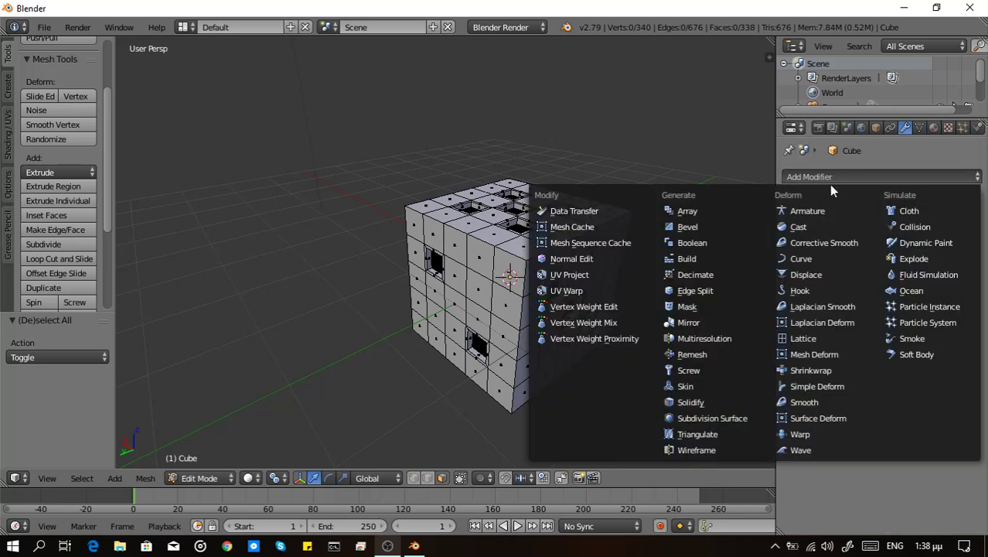
left_click(711, 422)
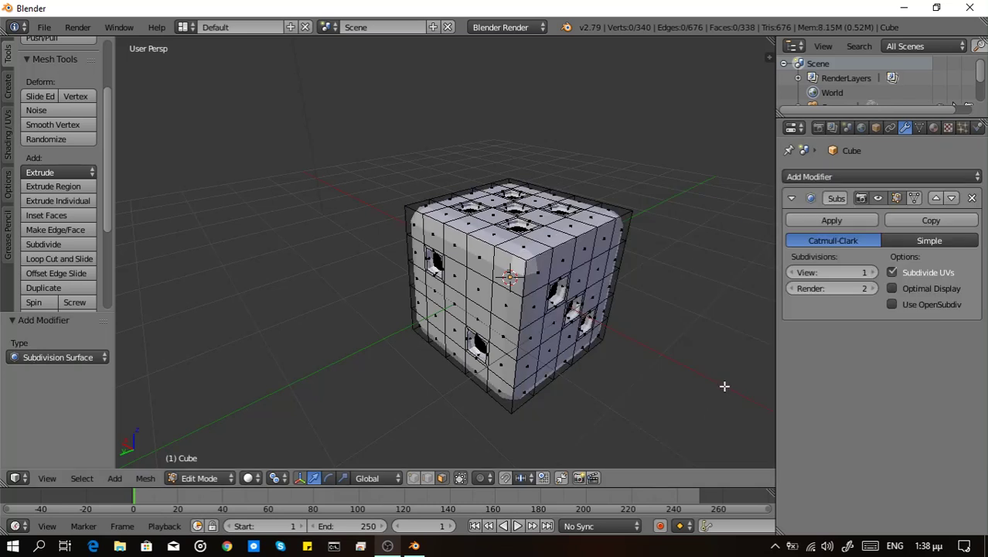
left_click(874, 288)
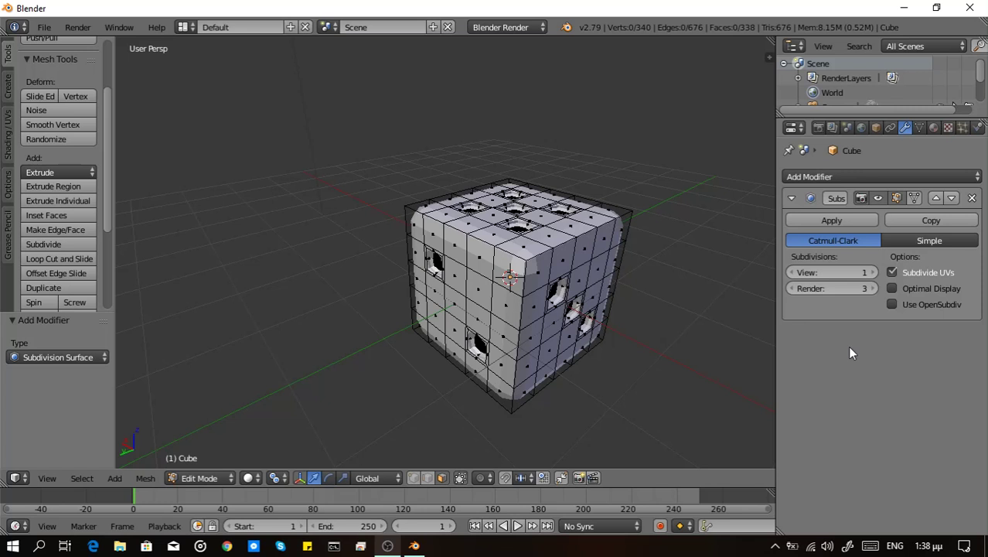
left_click(203, 478)
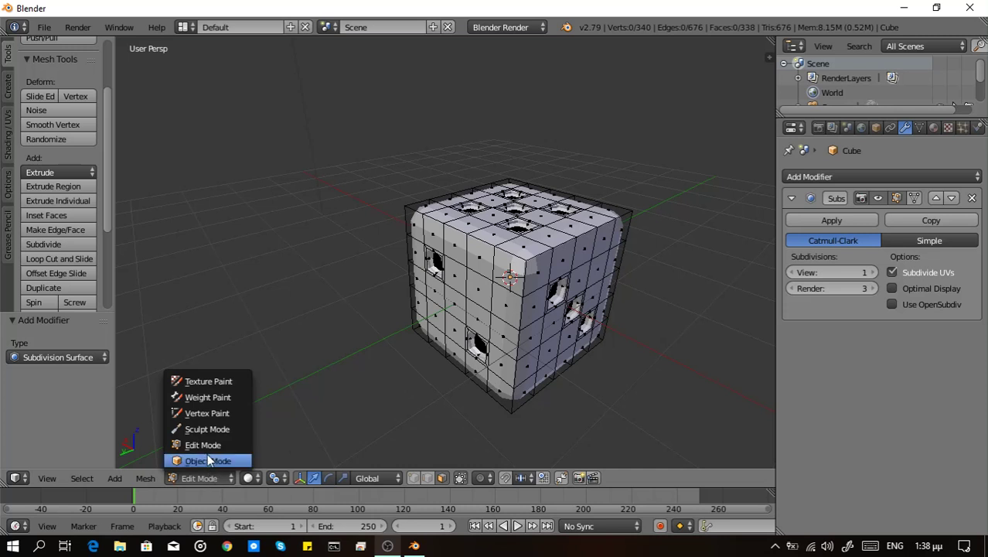
In Object Mode, apply the Subsurf modifier and switch the die to smooth shading
left_click(208, 461)
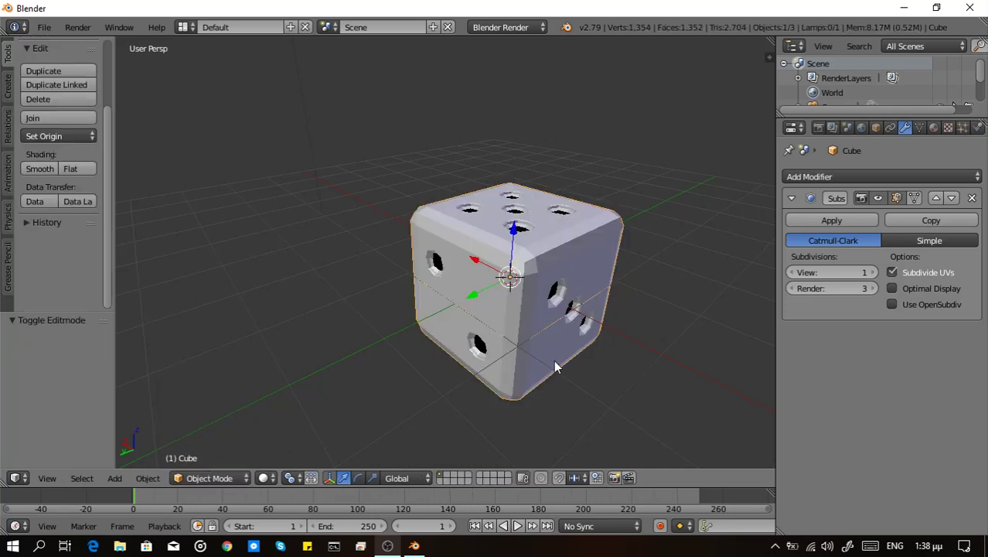
left_click(822, 223)
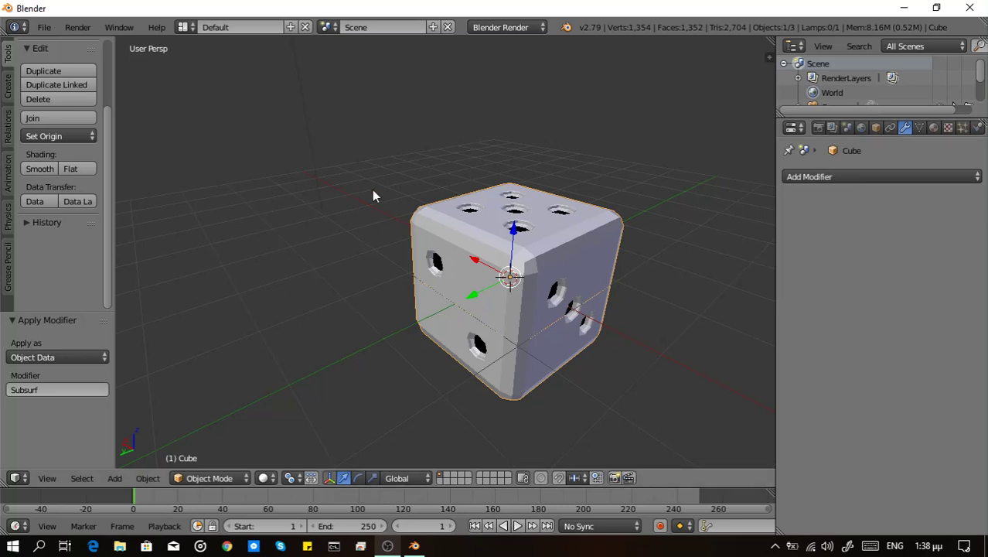
left_click(37, 170)
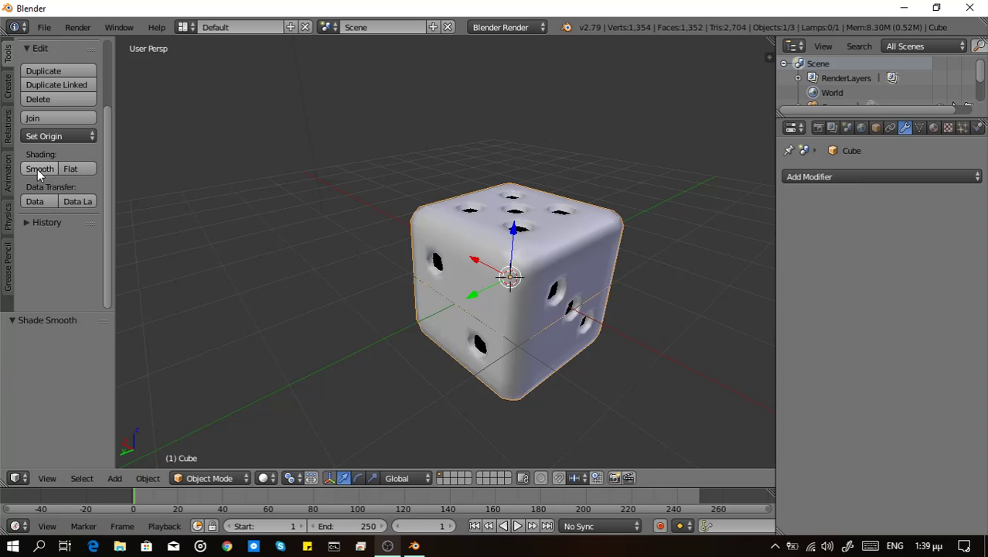
scroll(616, 287, "down", 2)
Show the die in front orthographic view, zoomed out so the lamp and camera are visible
key("KP_0")
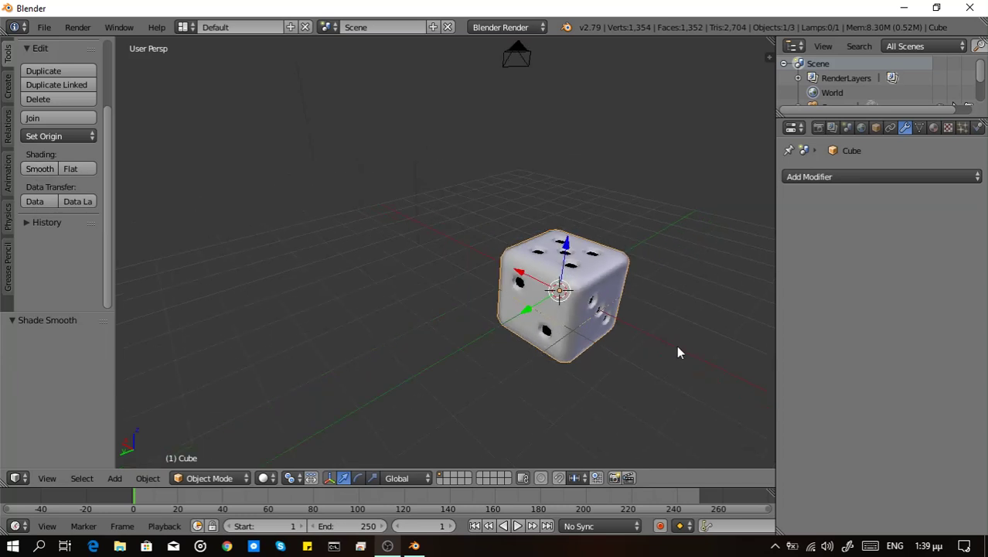
key("KP_0")
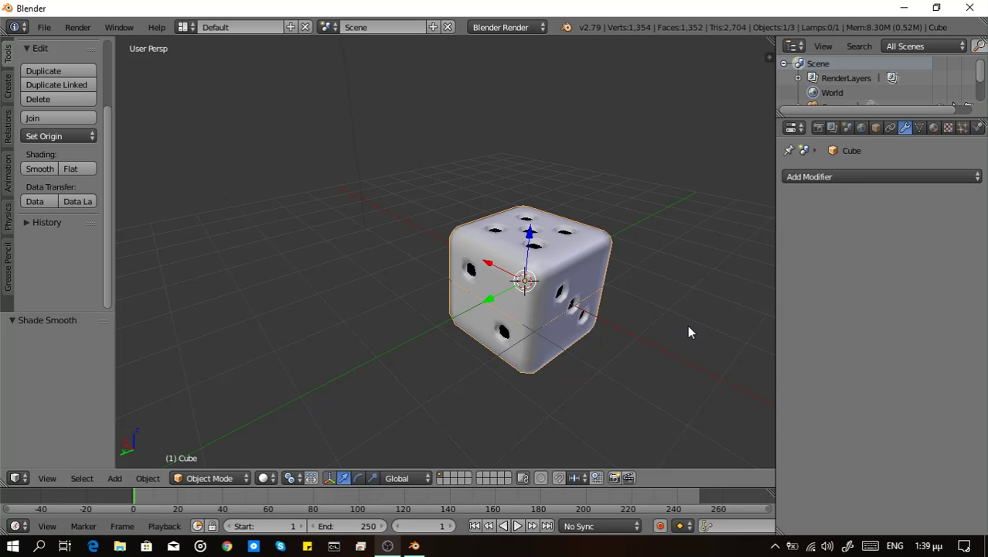
key("KP_5")
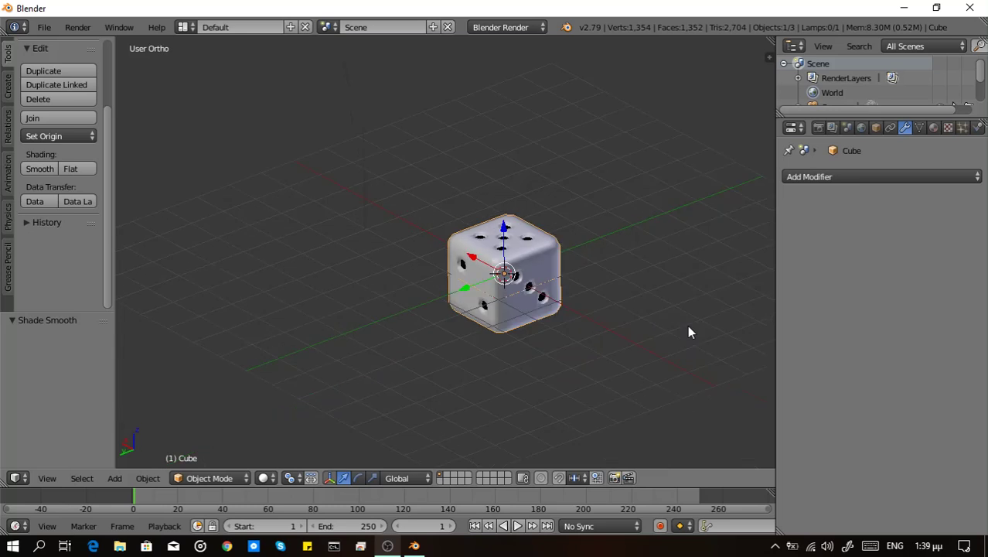
key("KP_1")
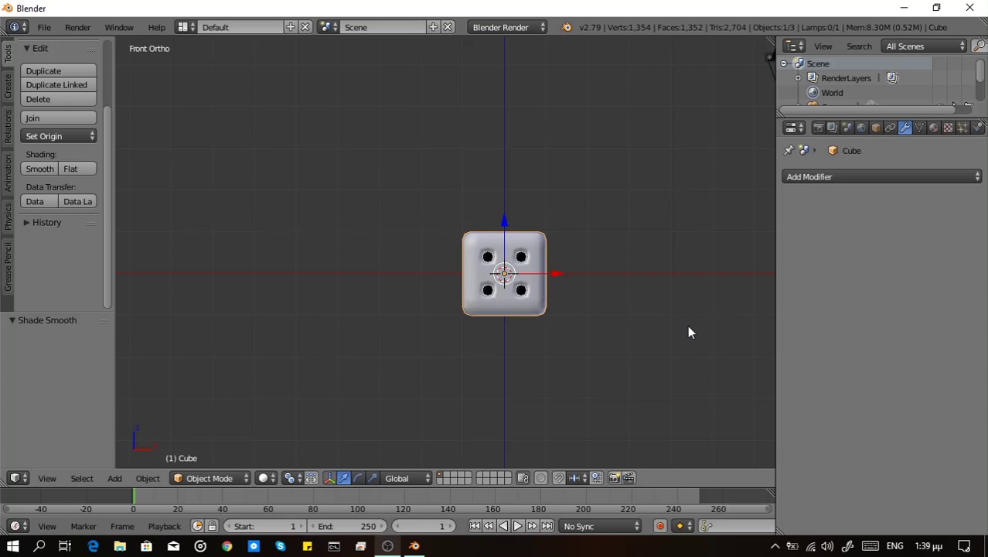
scroll(688, 330, "down", 2)
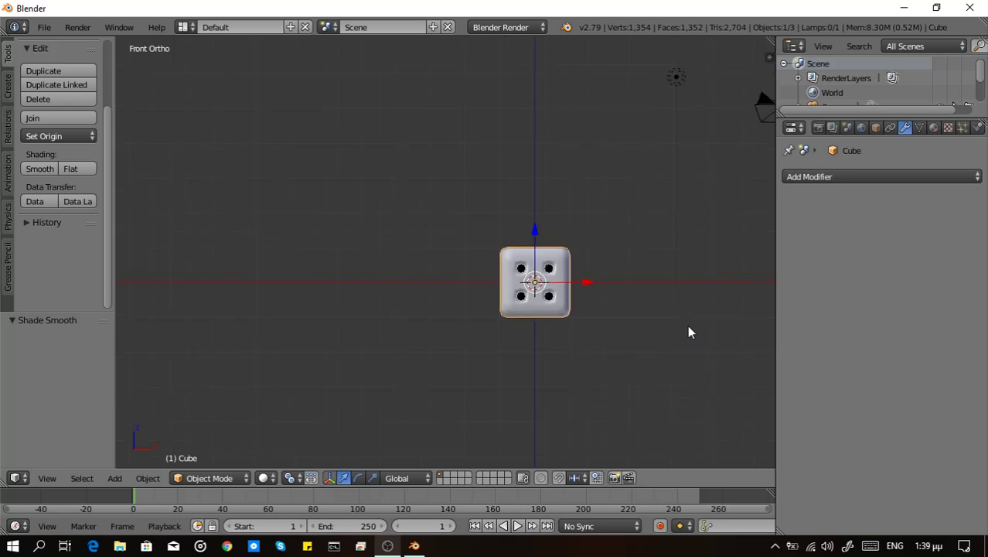
scroll(687, 330, "down", 2)
scroll(286, 336, "down", 2)
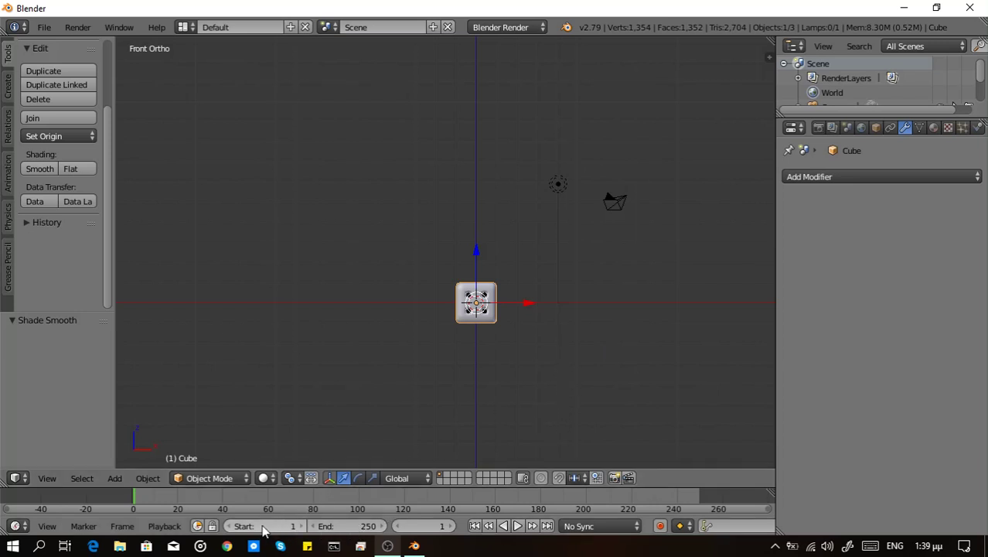
Set the timeline's End frame to 50 for a 1–50 frame range
left_click(372, 531)
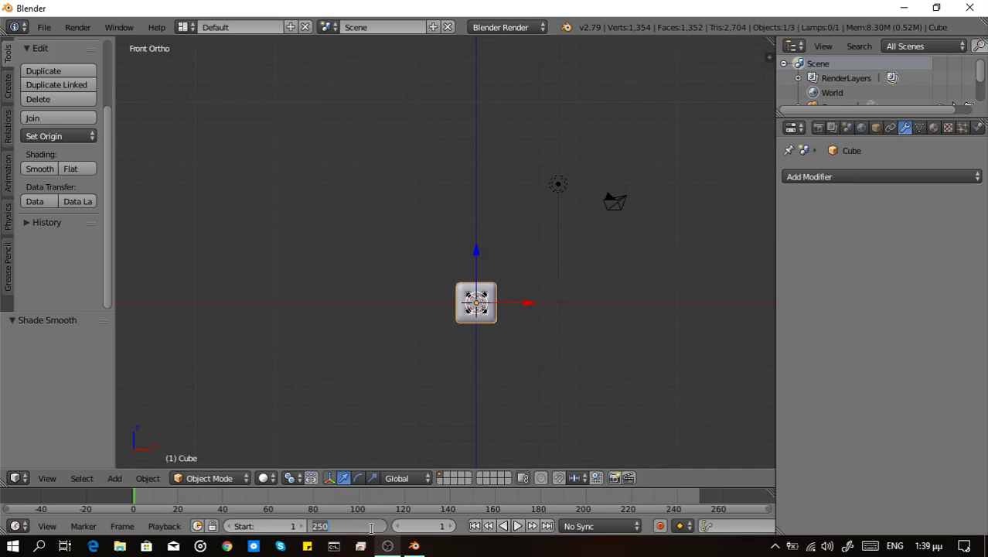
type("50")
key("Return")
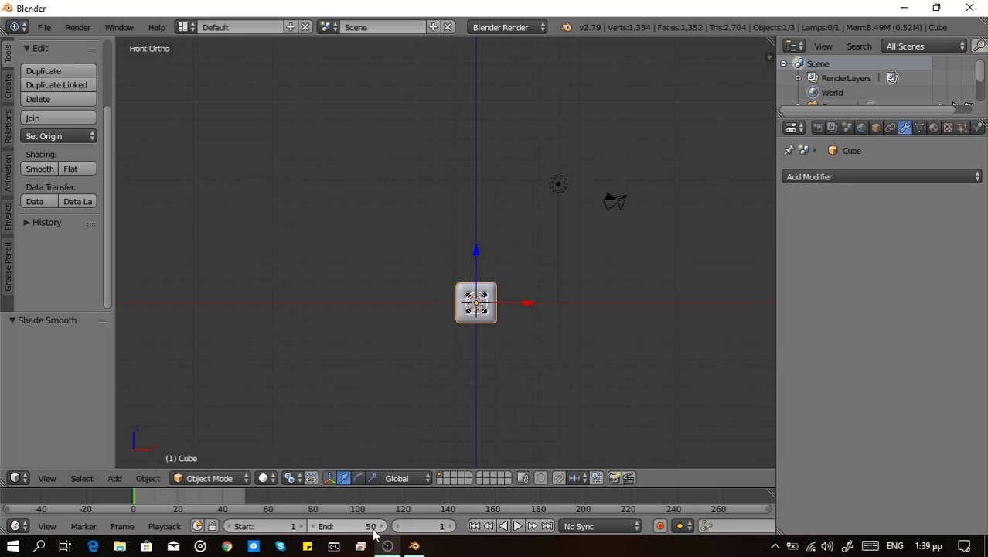
Enable Auto Keying and start moving the die about 16 units left at frame 1
left_click(661, 526)
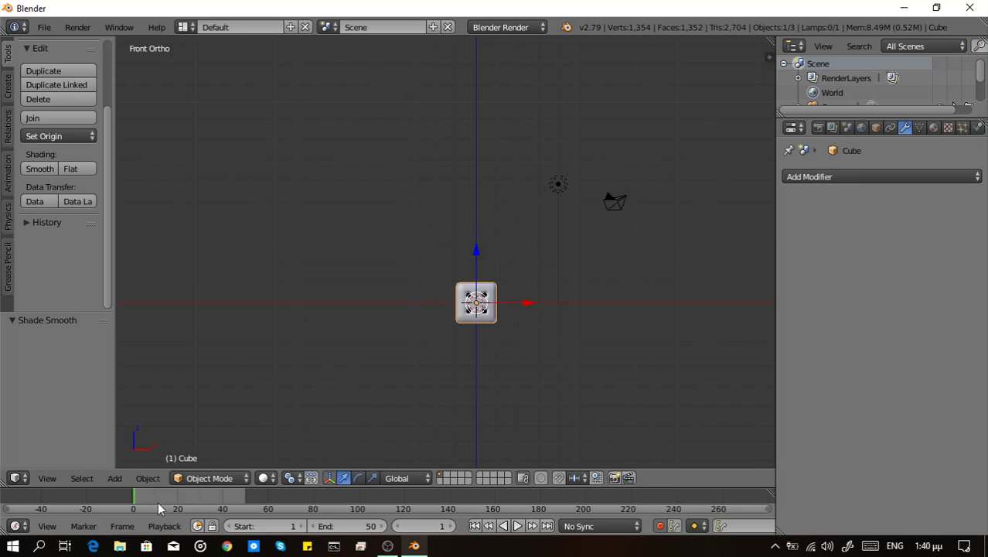
scroll(158, 501, "up", 1)
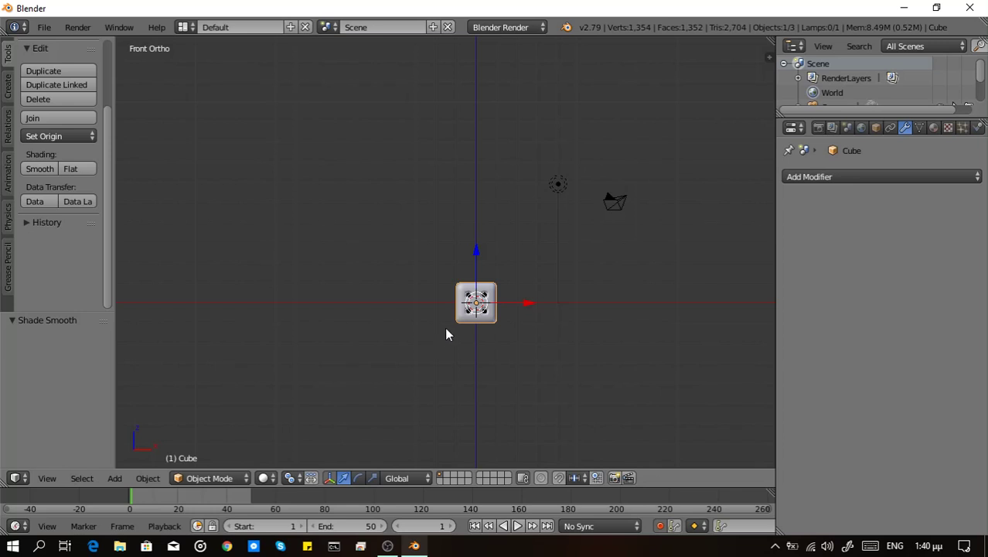
left_click(479, 302)
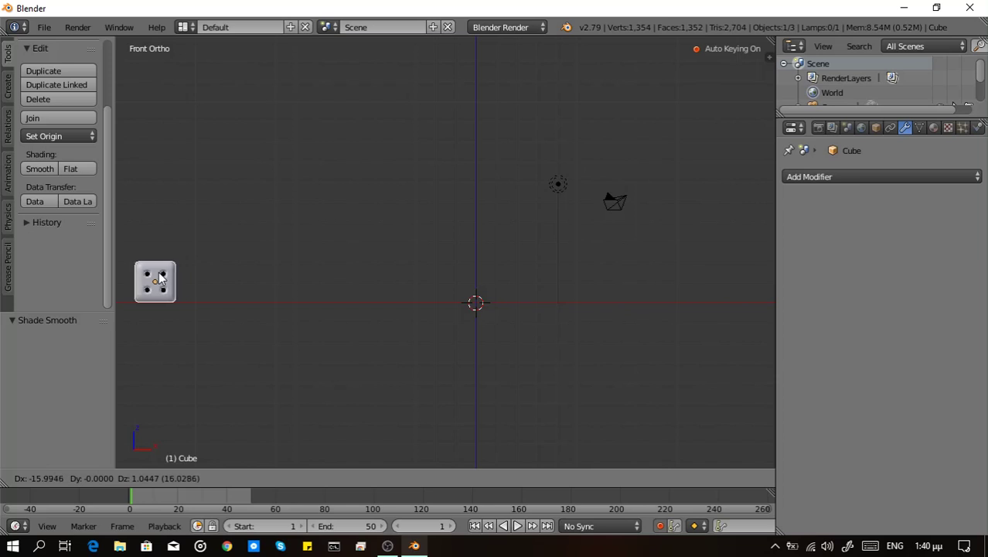
Confirm the die's far-left position, then set the current frame to 24
left_click(159, 273)
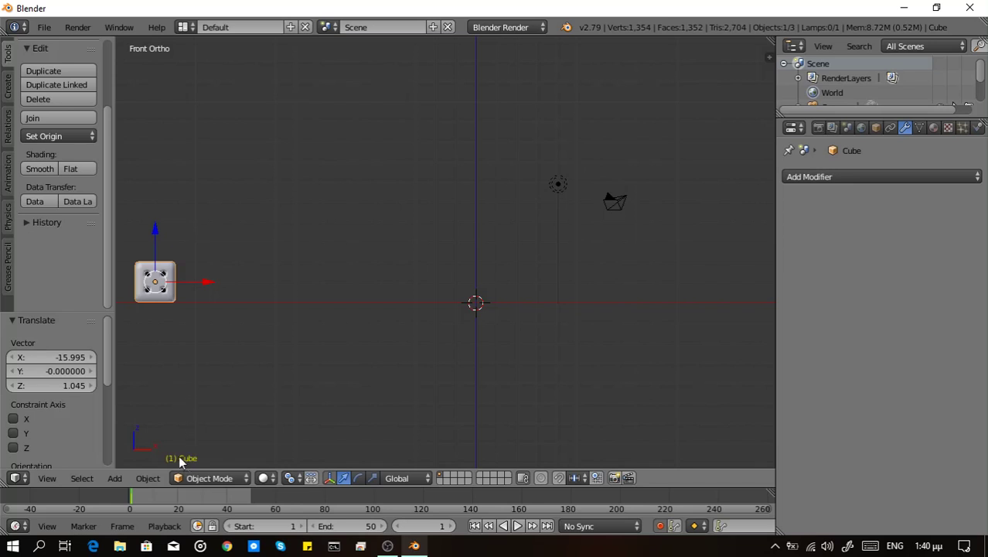
scroll(129, 501, "up", 2)
scroll(129, 501, "up", 1)
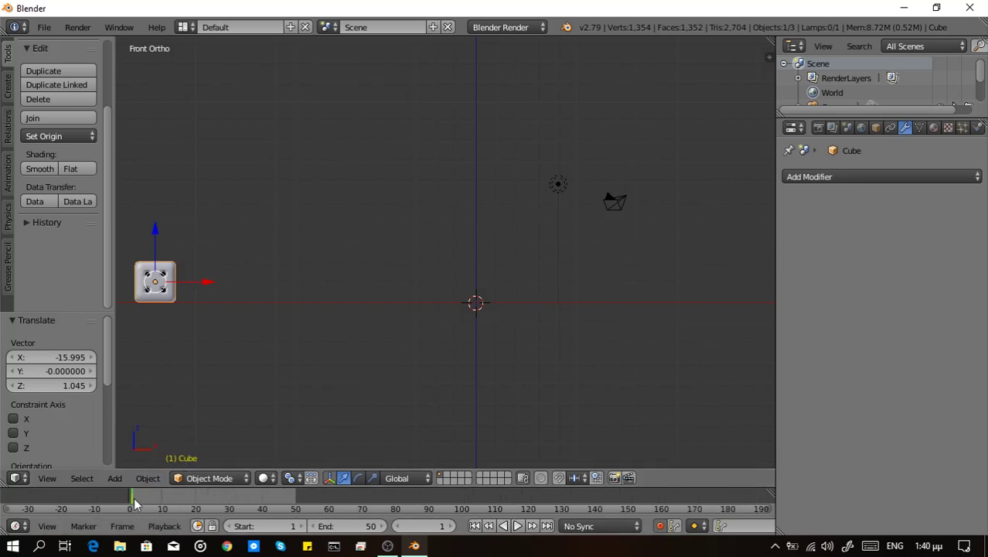
scroll(134, 502, "up", 2)
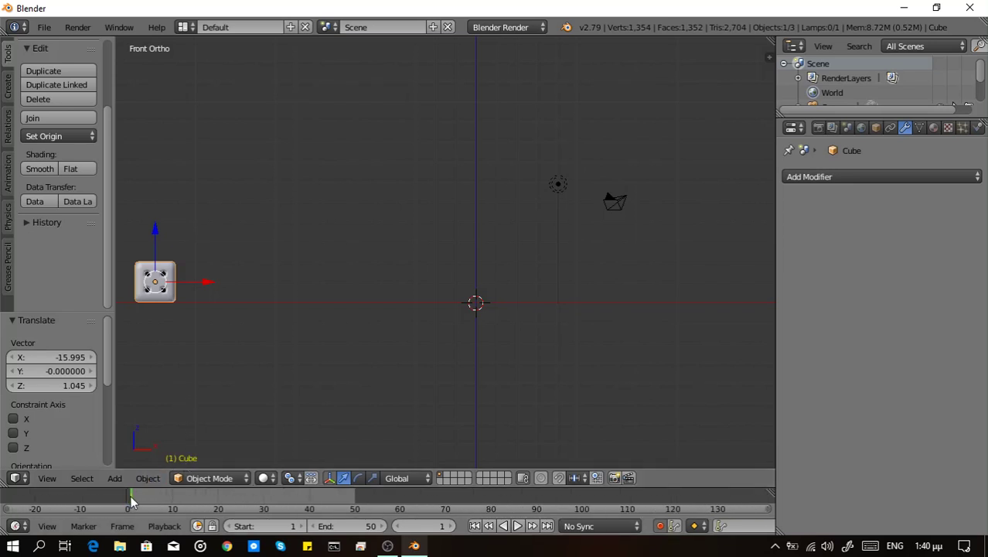
scroll(131, 499, "down", 1)
scroll(132, 499, "down", 2)
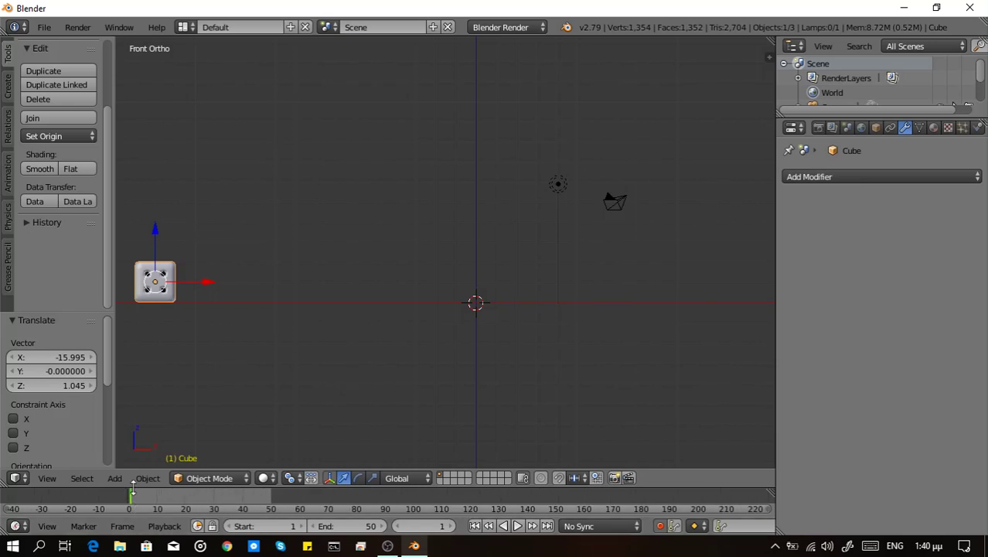
scroll(198, 494, "up", 1)
scroll(198, 495, "up", 2)
left_click(198, 499)
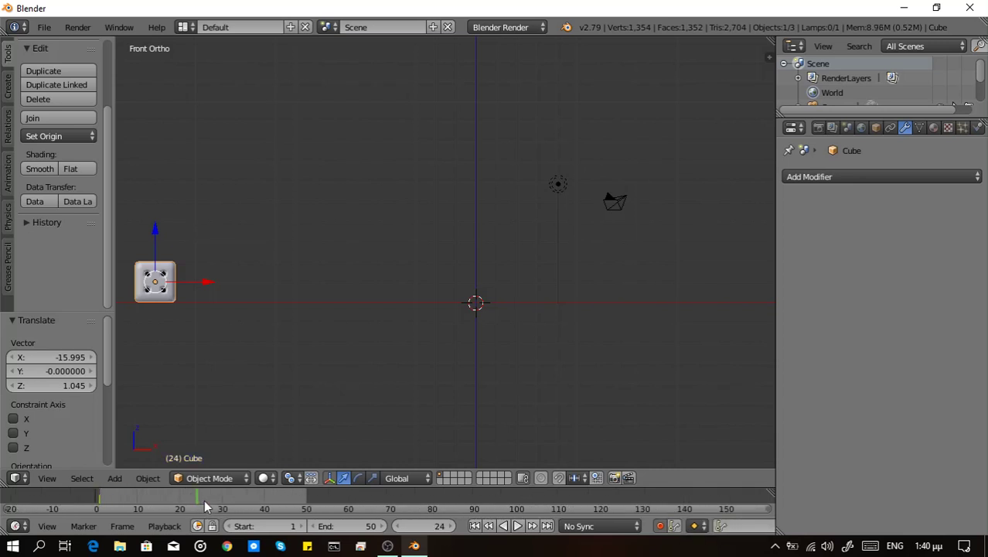
left_click_drag(205, 503, 203, 503)
left_click_drag(199, 502, 197, 502)
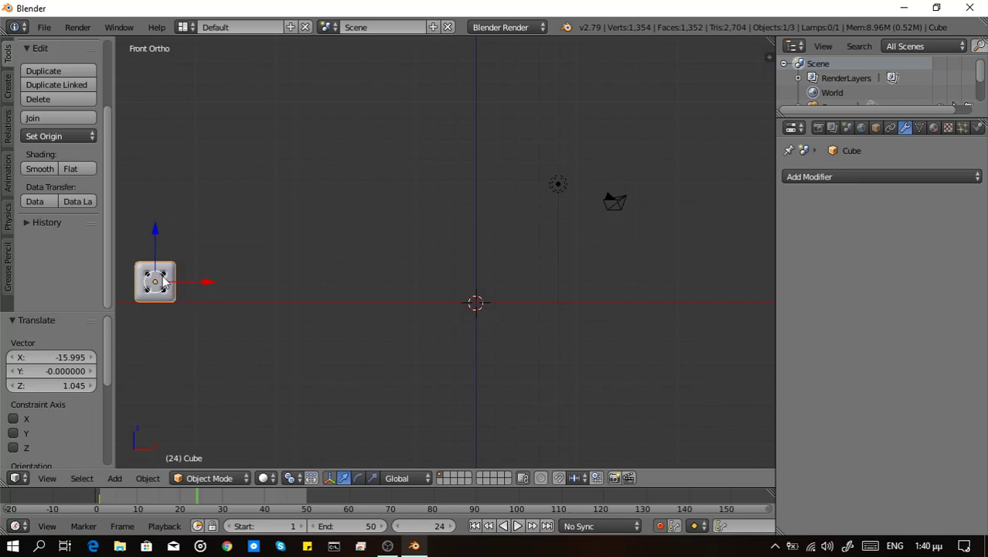
At frame 24, move the die about 29 units right so the position is keyed
key("g")
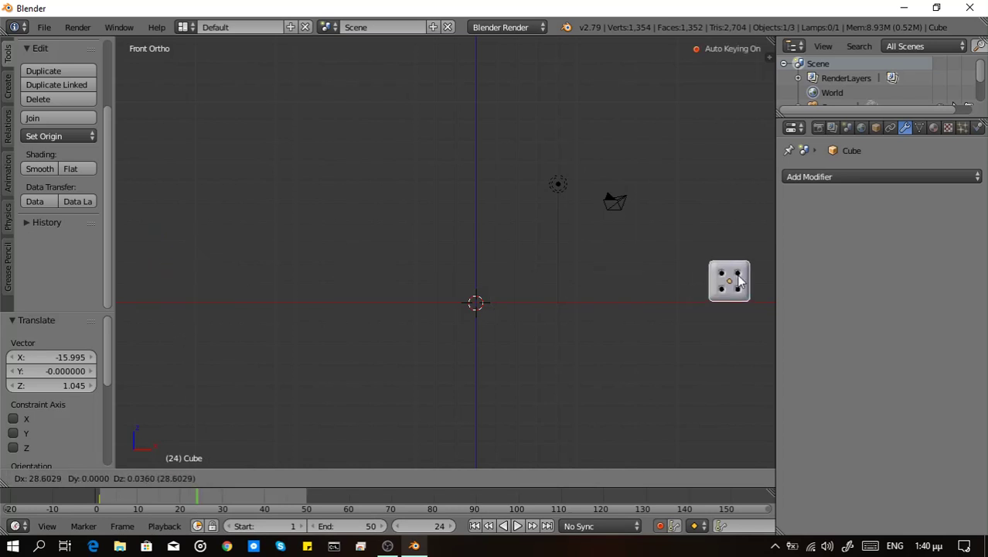
left_click_drag(716, 284, 749, 284)
left_click(748, 283)
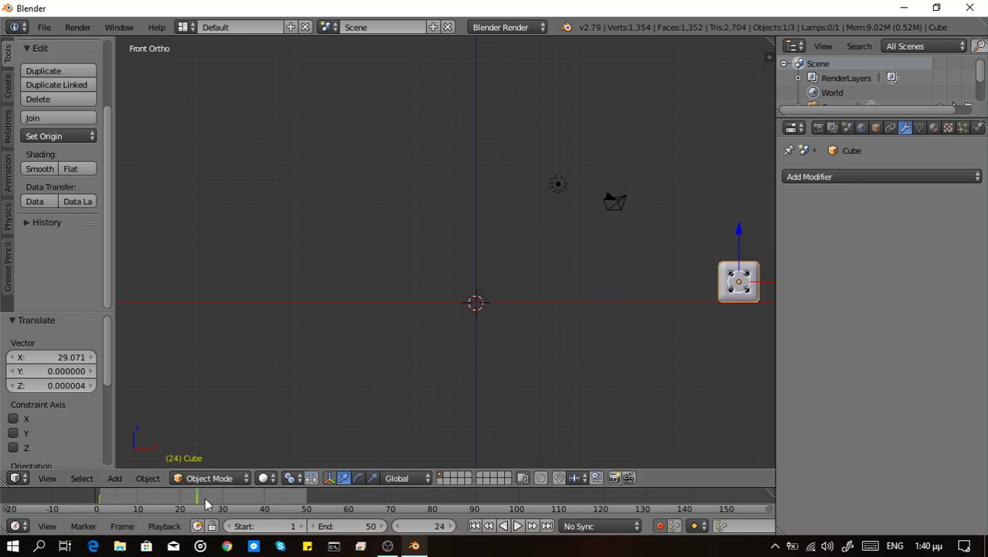
scroll(200, 501, "up", 2)
scroll(198, 503, "up", 2)
scroll(198, 504, "up", 2)
scroll(198, 504, "up", 1)
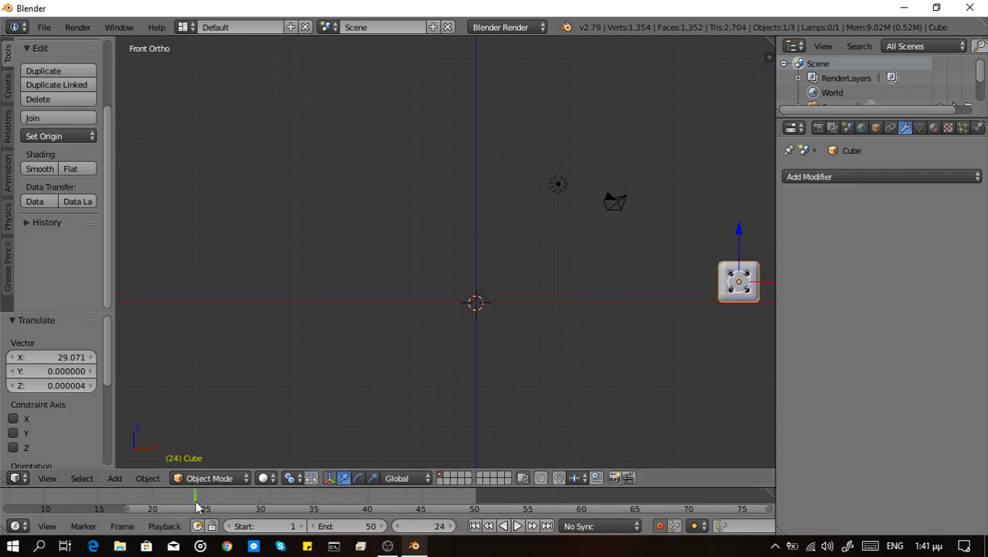
scroll(198, 504, "down", 3)
scroll(198, 503, "down", 2)
scroll(197, 501, "down", 1)
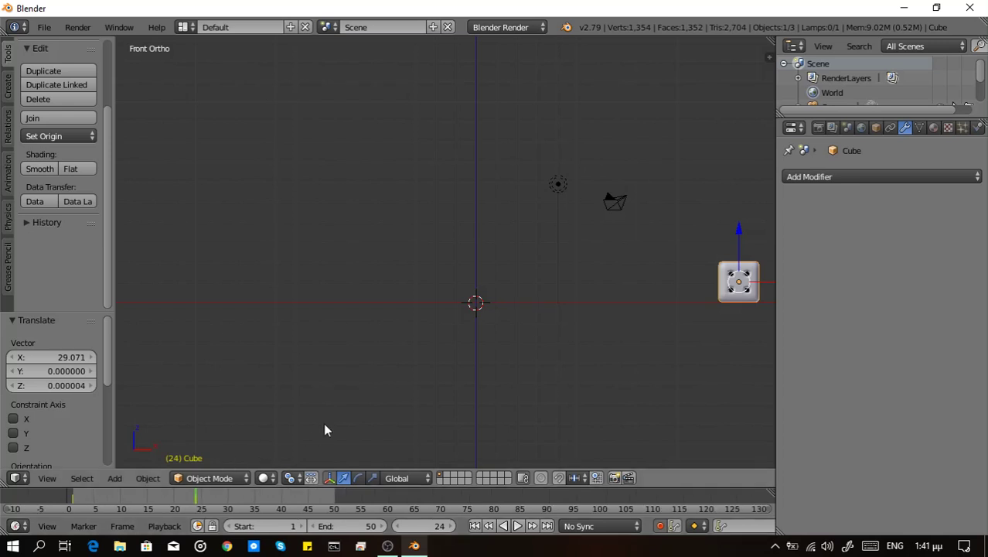
Play the die's left-to-right slide from the start, then stop and return to frame 1
left_click(475, 526)
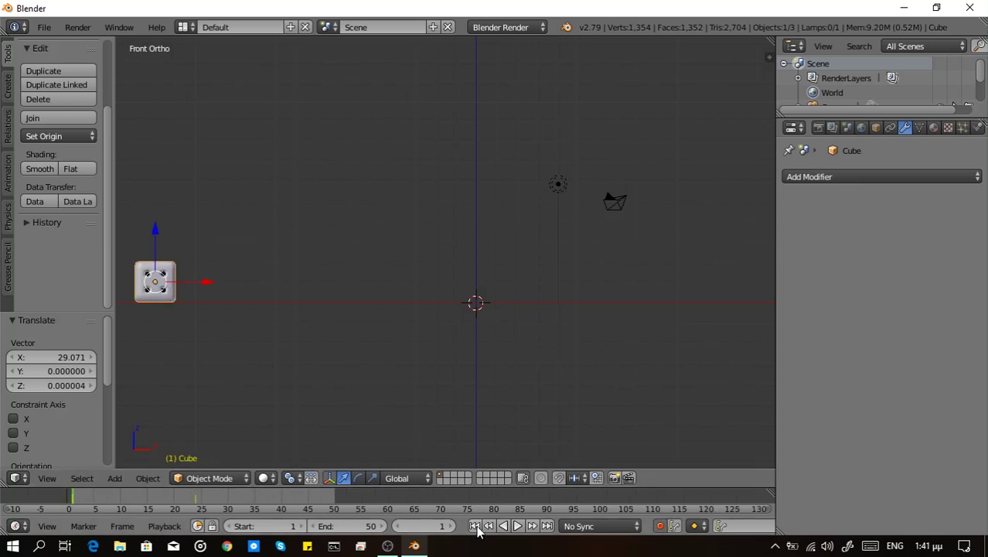
left_click(518, 526)
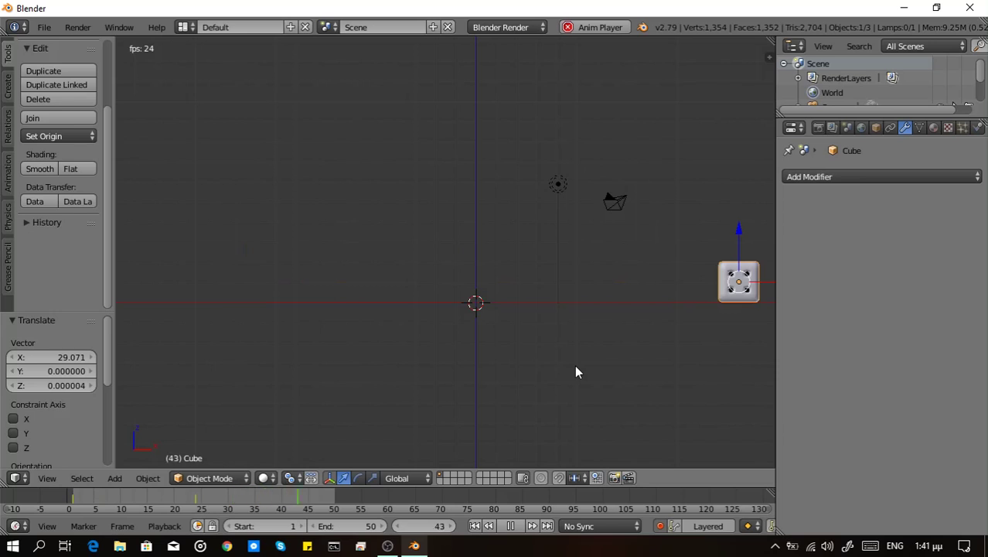
left_click(513, 527)
left_click(474, 526)
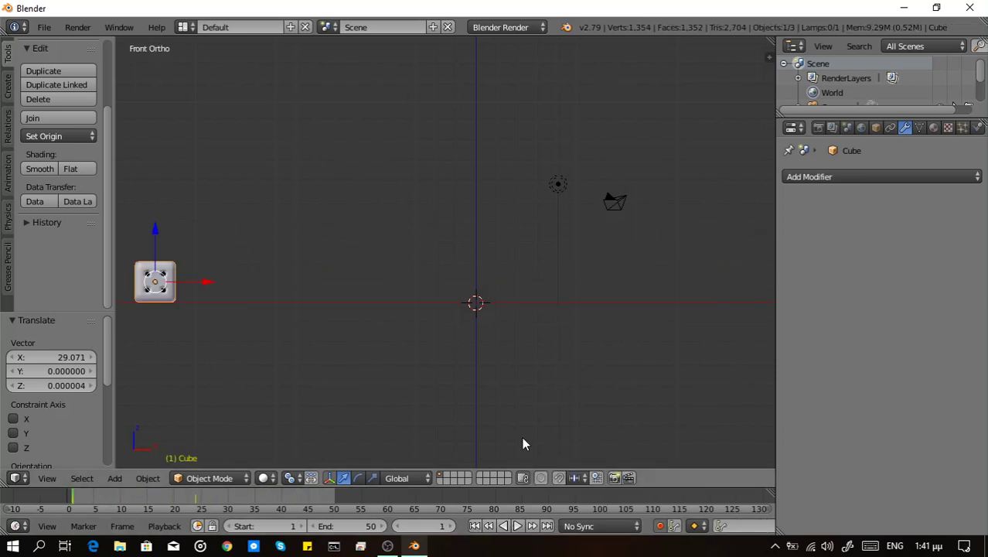
At frame 14, raise the die 13.055 units straight up so the hop is keyed
scroll(522, 437, "down", 1)
scroll(569, 389, "down", 1)
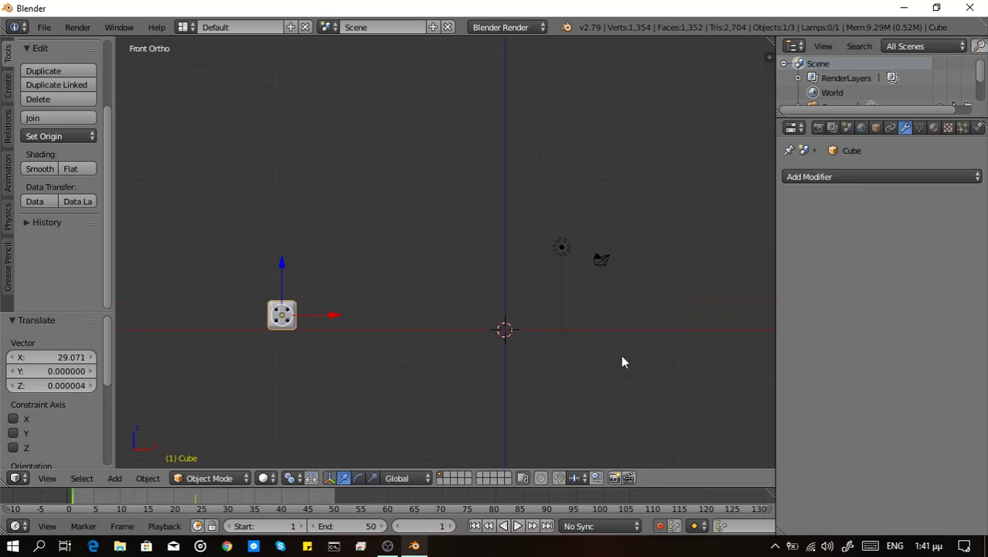
scroll(621, 355, "up", 2)
scroll(718, 379, "down", 1)
scroll(710, 379, "up", 1)
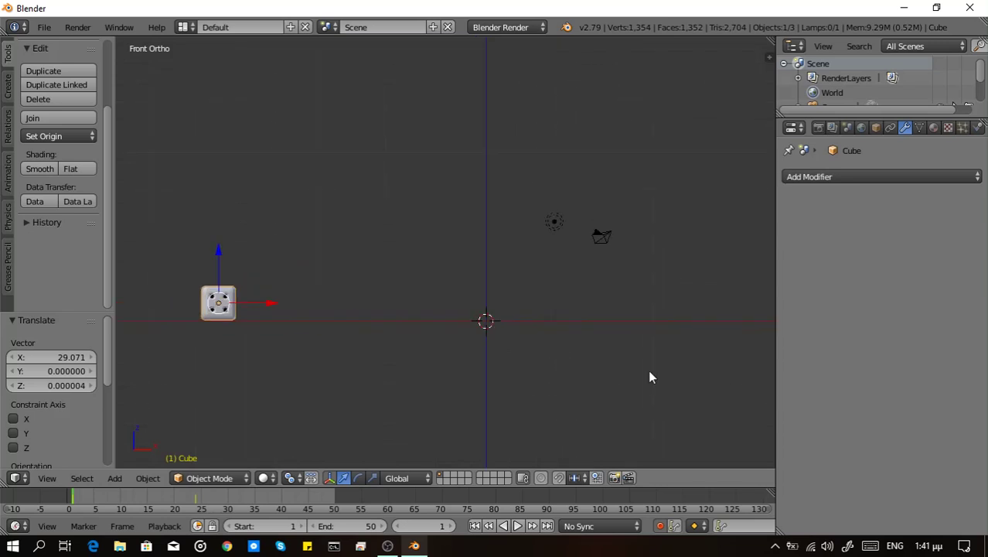
scroll(654, 378, "up", 1)
scroll(659, 380, "down", 1)
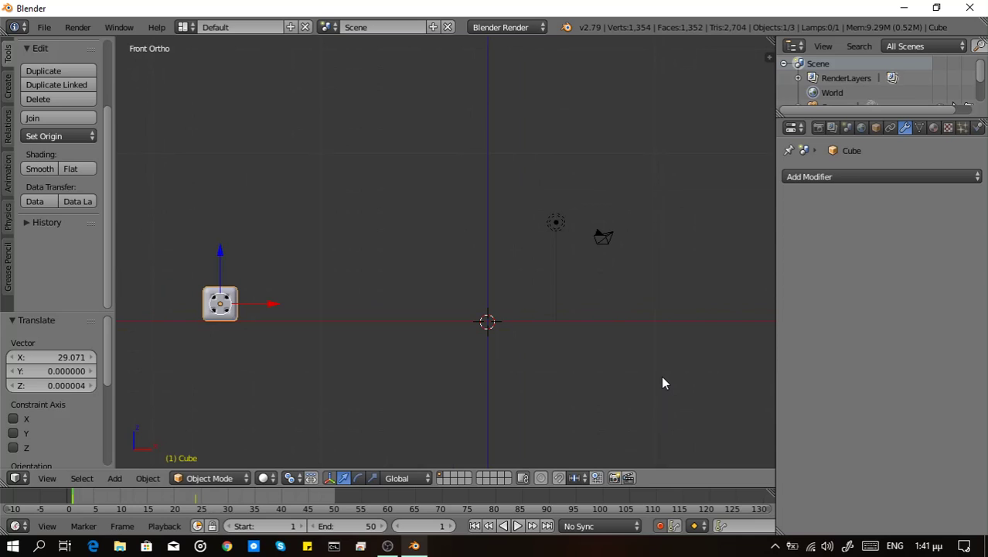
scroll(130, 506, "up", 1)
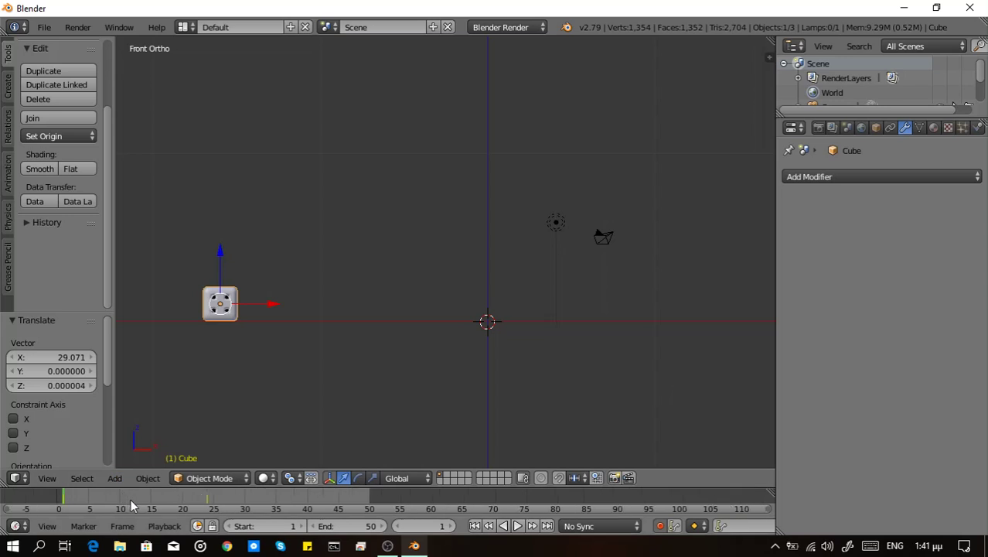
scroll(131, 505, "up", 1)
scroll(131, 506, "up", 1)
left_click(131, 499)
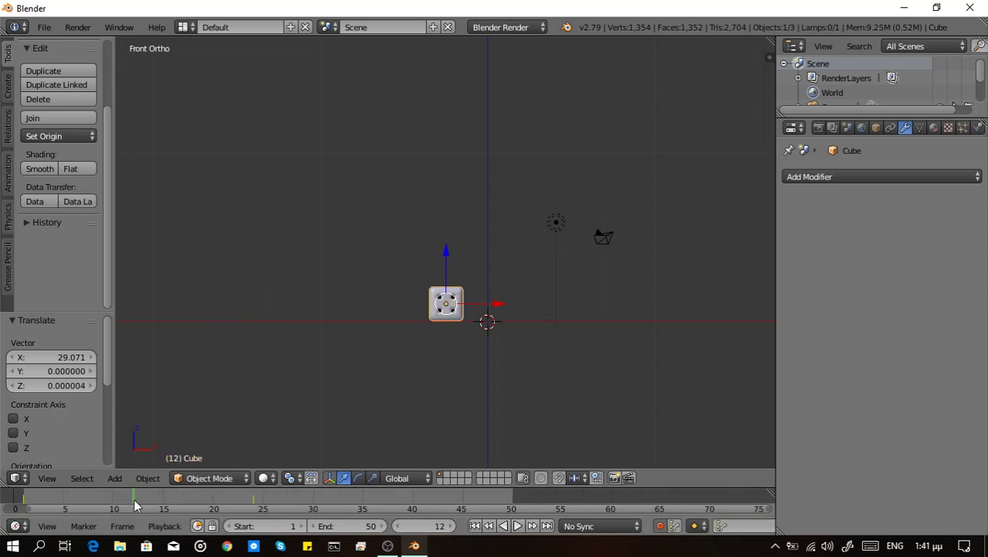
left_click_drag(134, 499, 153, 498)
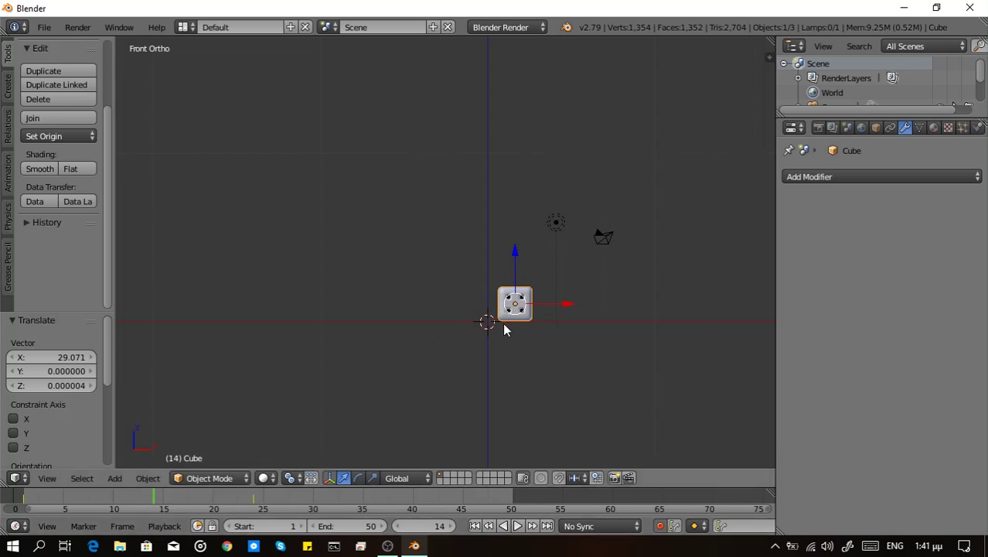
middle_click_drag(503, 330, 503, 357, "shift")
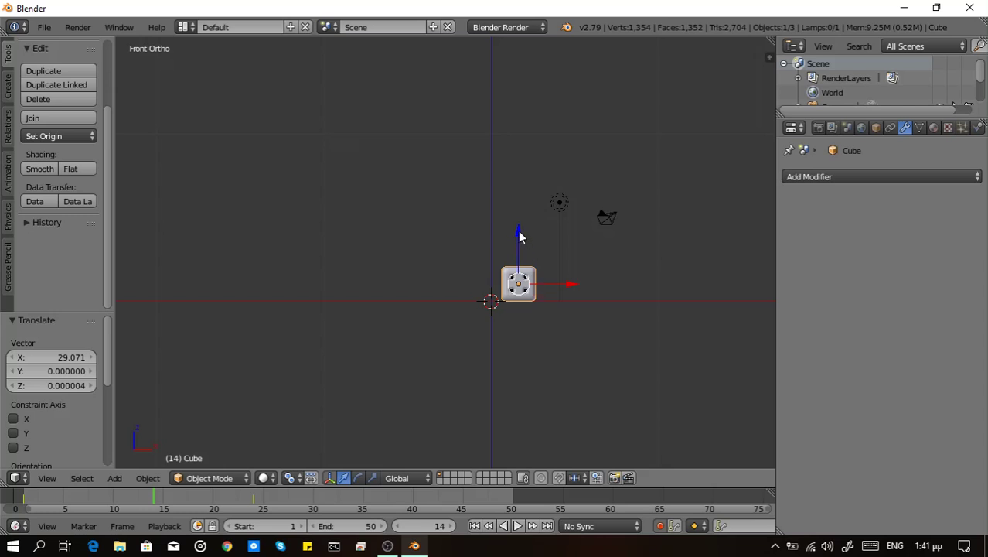
mouse_move(519, 236)
left_mouse_down()
mouse_move(521, 468)
mouse_move(519, 446)
left_mouse_up()
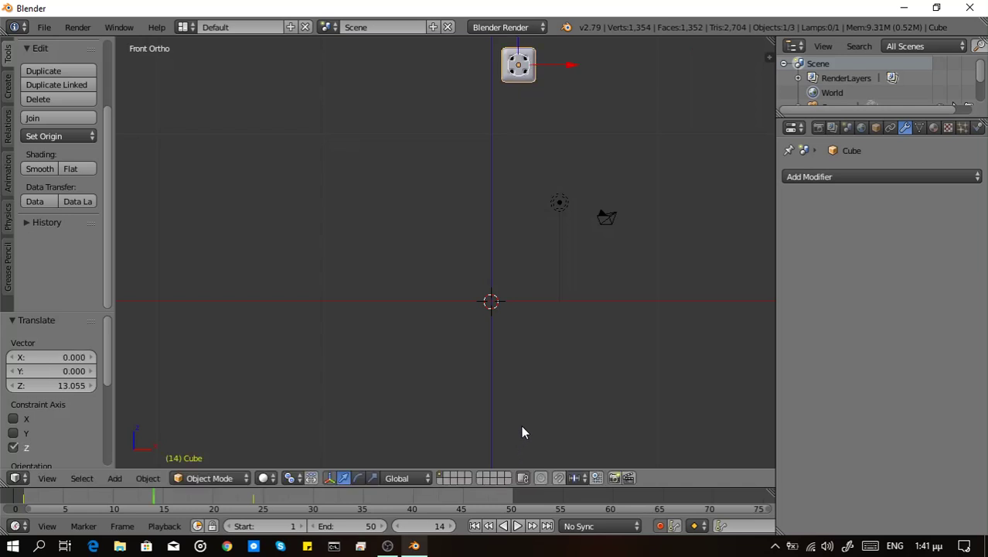
At frame 14, scale the die 2.981 times and rotate it 2469°
key("s")
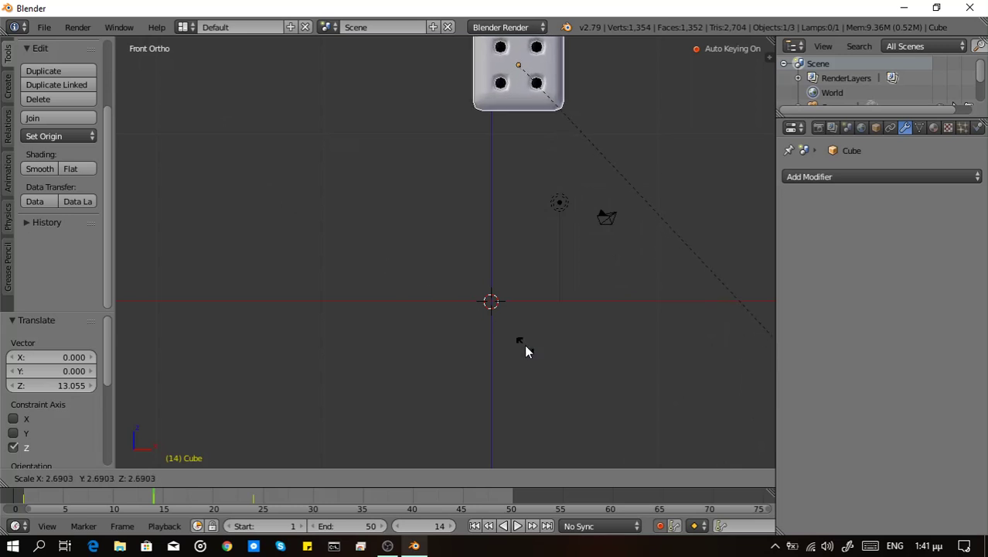
left_click(628, 390)
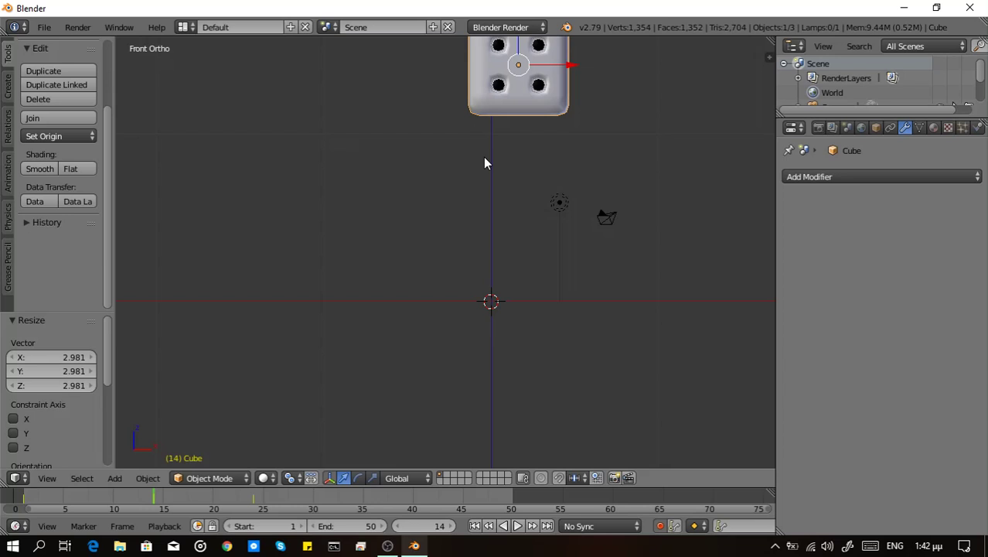
key("r")
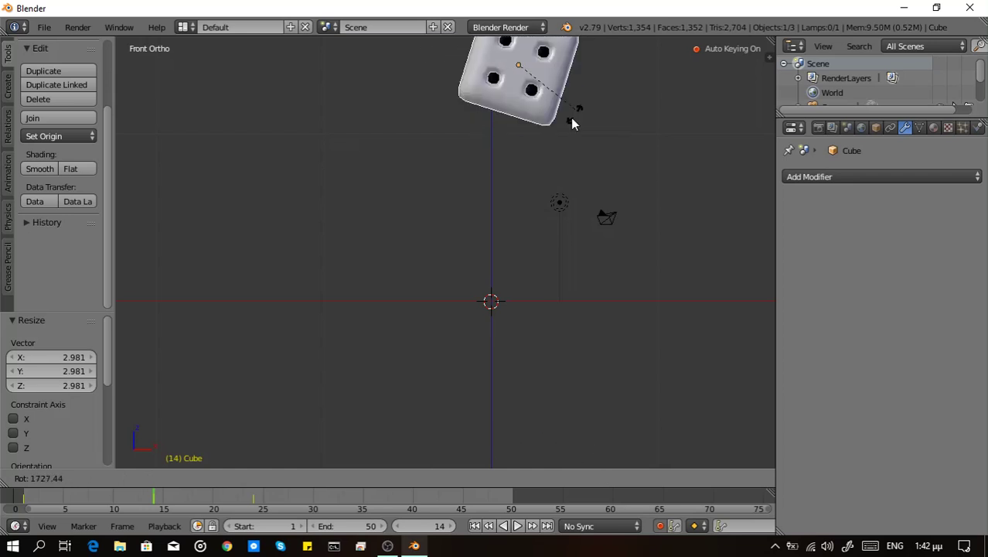
left_click(548, 118)
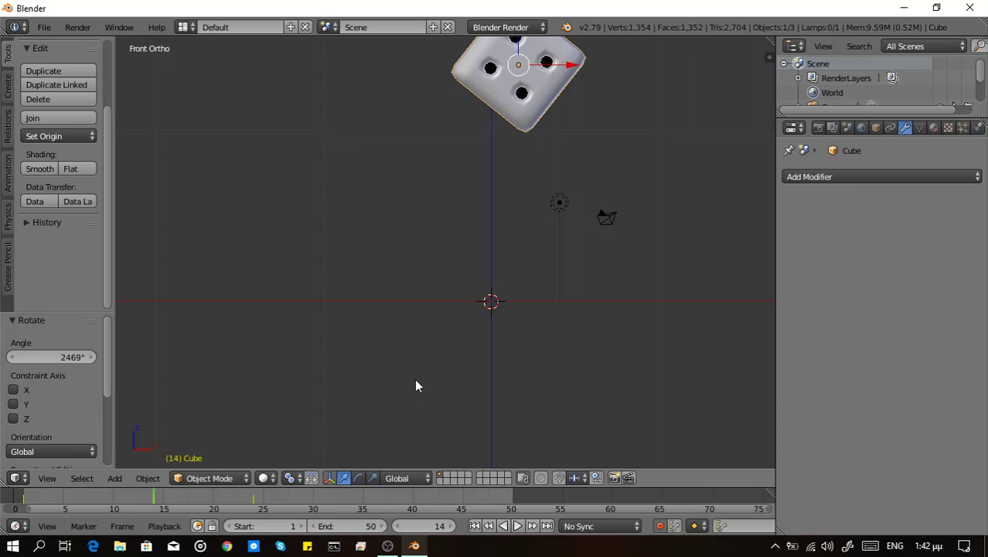
Zoom out and return the animation to frame 1
scroll(415, 379, "down", 1)
scroll(410, 379, "down", 1)
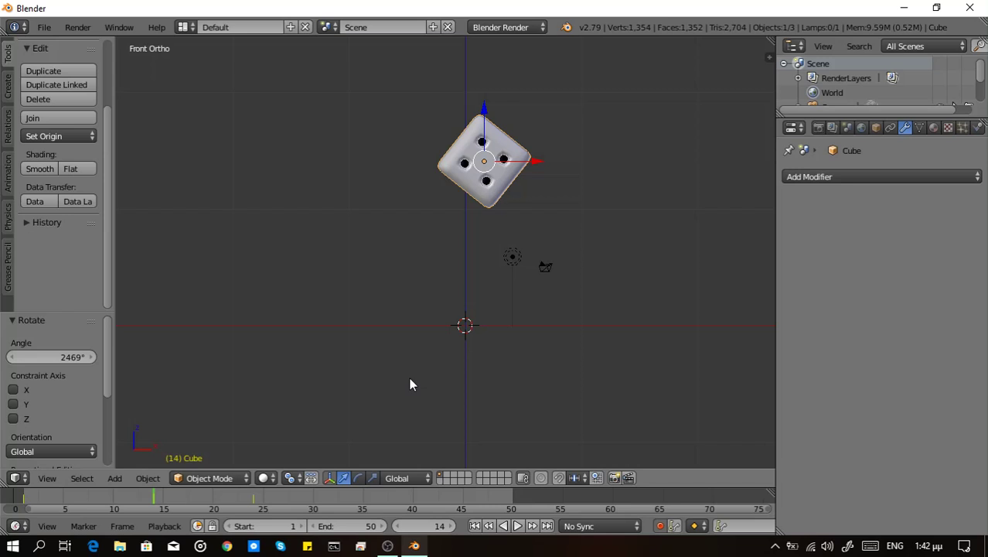
left_click(474, 526)
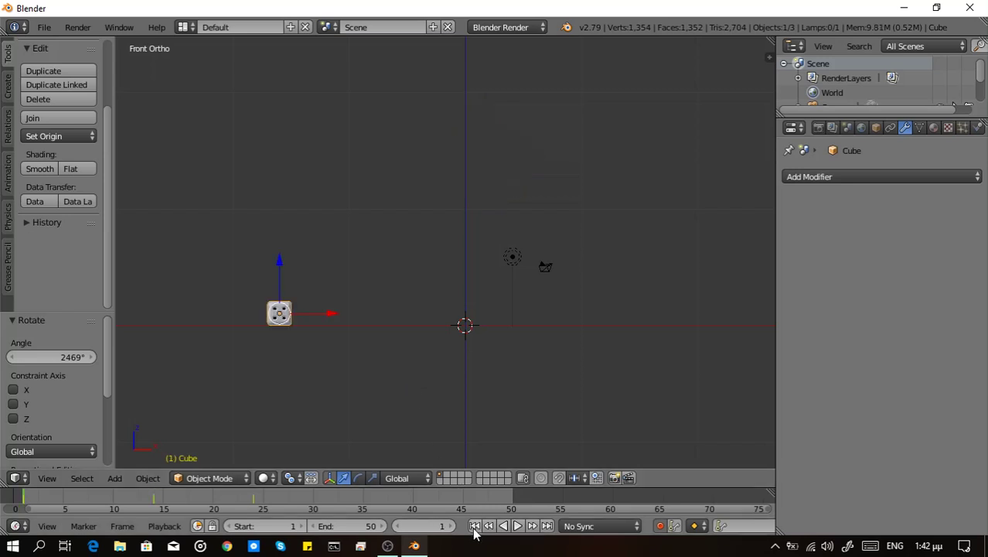
Play back the jump, growth and spin, then stop and inspect the die at frame 14
left_click(517, 526)
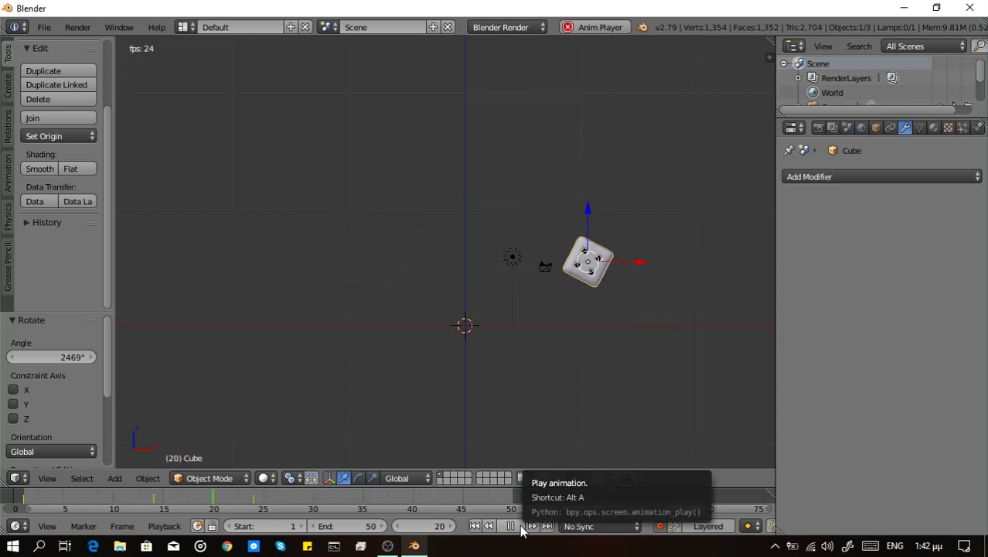
left_click(511, 526)
left_click(475, 526)
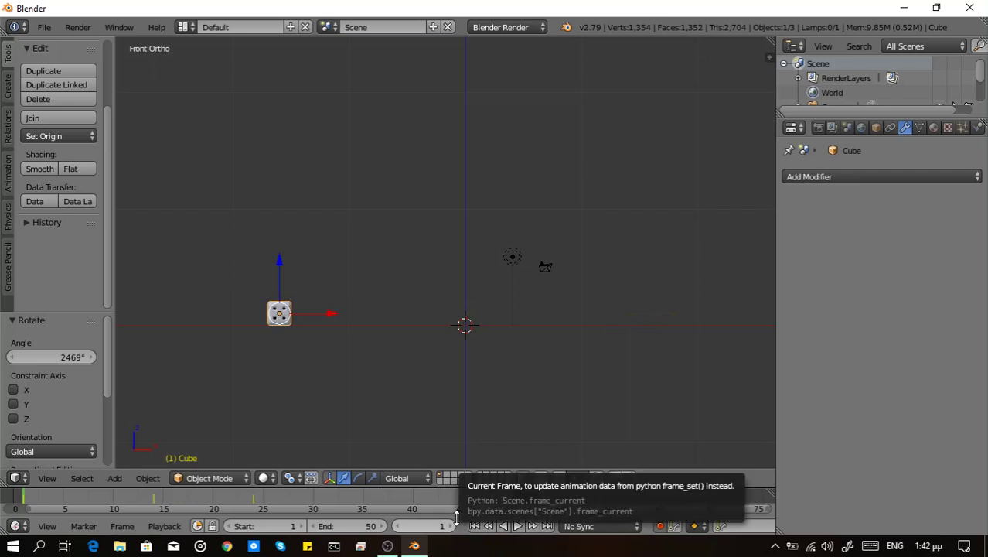
left_click(154, 500)
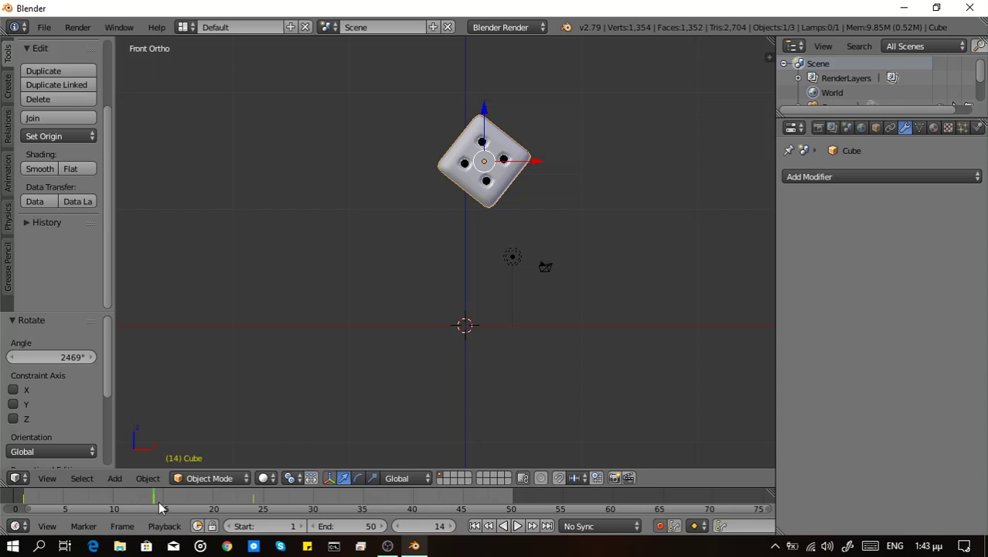
left_click(254, 501)
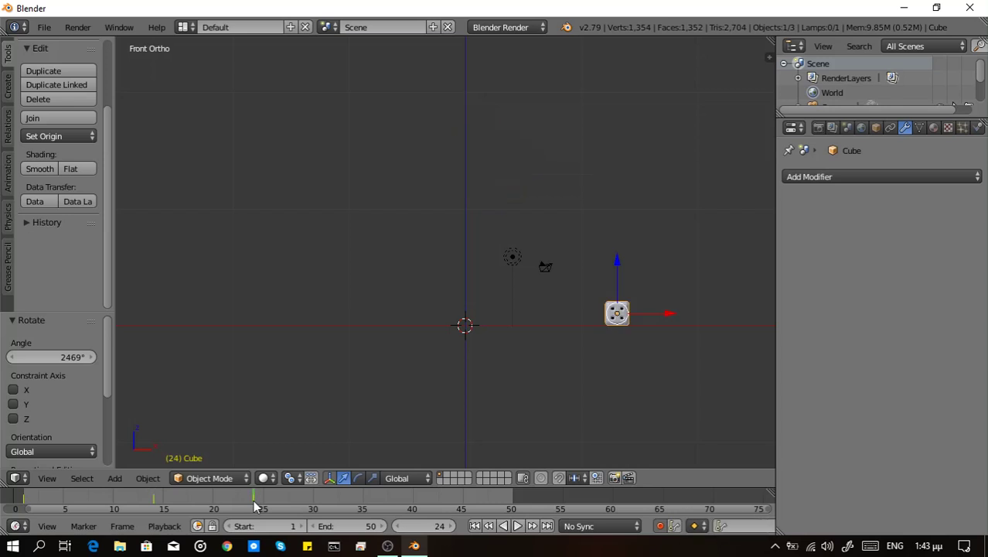